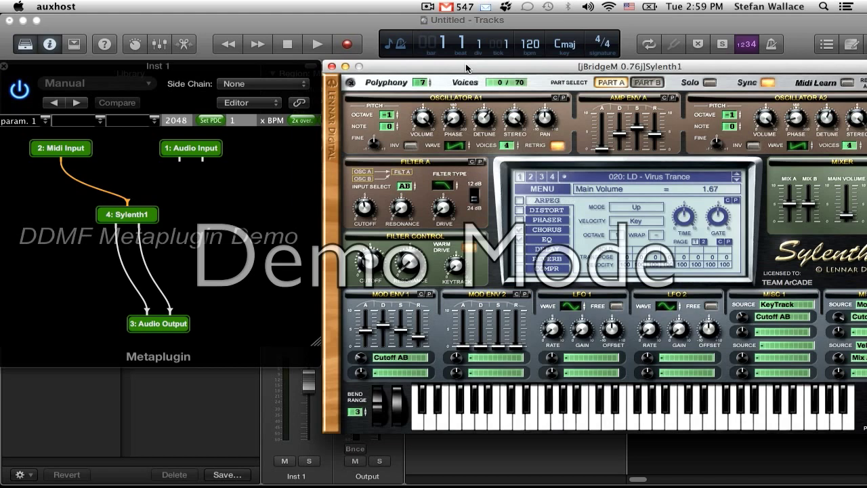
{"action": "mouse_move", "coordinate": [466, 69]}
{"action": "left_mouse_down"}
{"action": "mouse_move", "coordinate": [467, 93]}
{"action": "mouse_move", "coordinate": [497, 91]}
{"action": "mouse_move", "coordinate": [467, 78]}
{"action": "mouse_move", "coordinate": [452, 56]}
{"action": "mouse_move", "coordinate": [474, 57]}
{"action": "left_mouse_up"}
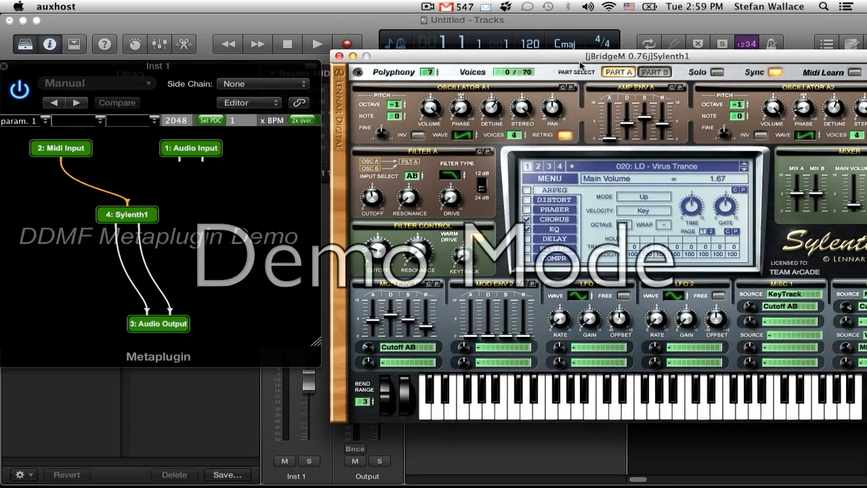
{"action": "left_click_drag", "start_coordinate": [581, 61], "coordinate": [410, 75]}
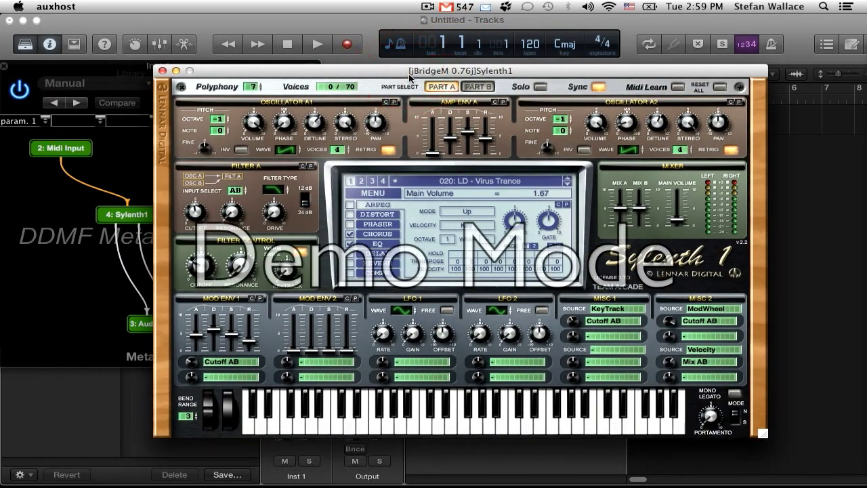
{"action": "left_click_drag", "start_coordinate": [346, 71], "coordinate": [398, 52]}
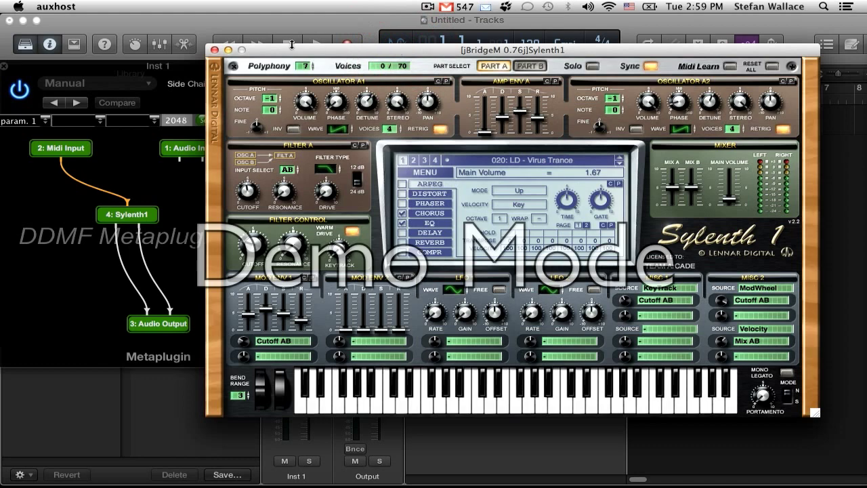
{"action": "left_click_drag", "start_coordinate": [355, 53], "coordinate": [470, 53]}
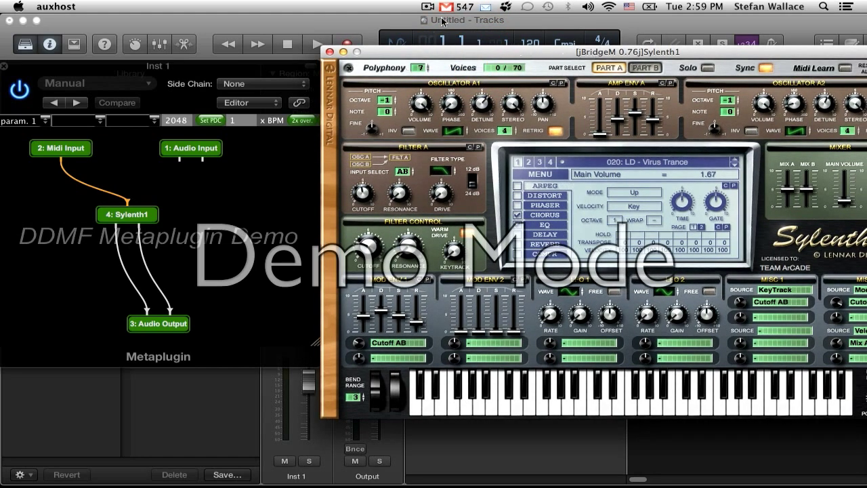
Minimize the Logic project and Sylenth1 windows and move the Metaplugin window away from the three desktop items.
{"action": "left_click", "coordinate": [25, 21]}
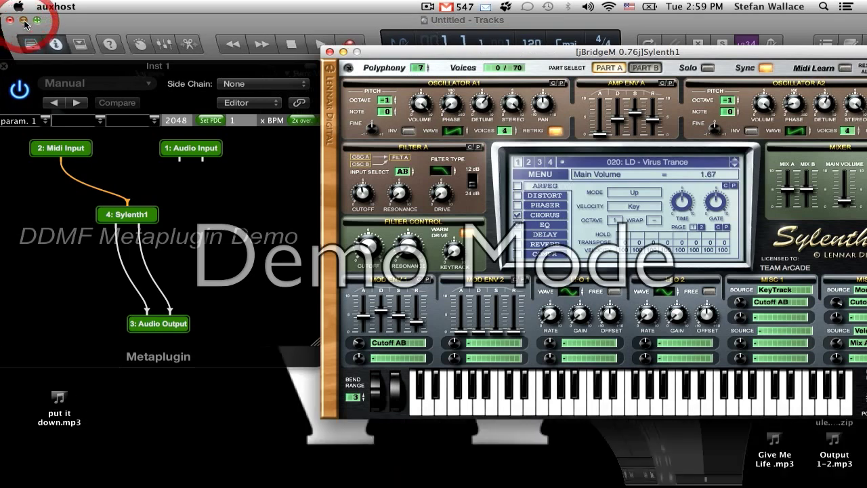
{"action": "left_click_drag", "start_coordinate": [405, 56], "coordinate": [423, 304]}
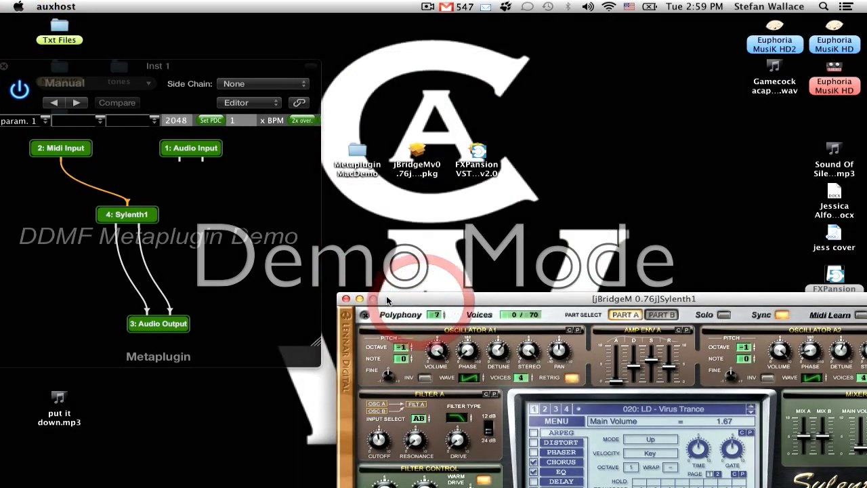
{"action": "left_click", "coordinate": [361, 299]}
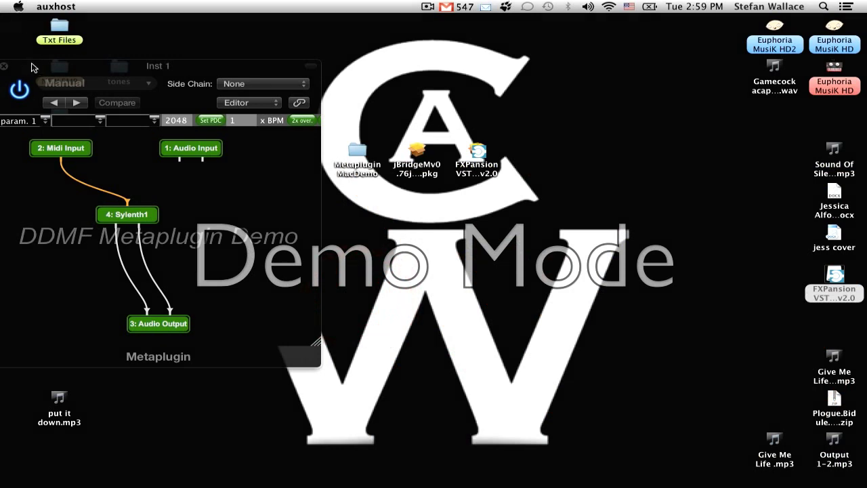
{"action": "left_click_drag", "start_coordinate": [35, 67], "coordinate": [483, 268]}
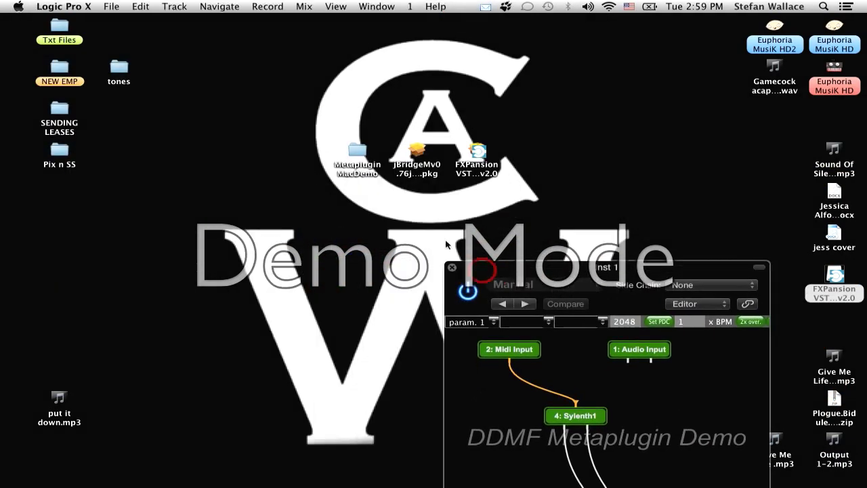
Open the MetapluginMacDemo folder from the desktop and look at the MetapluginSynth component inside it.
{"action": "left_click", "coordinate": [355, 144]}
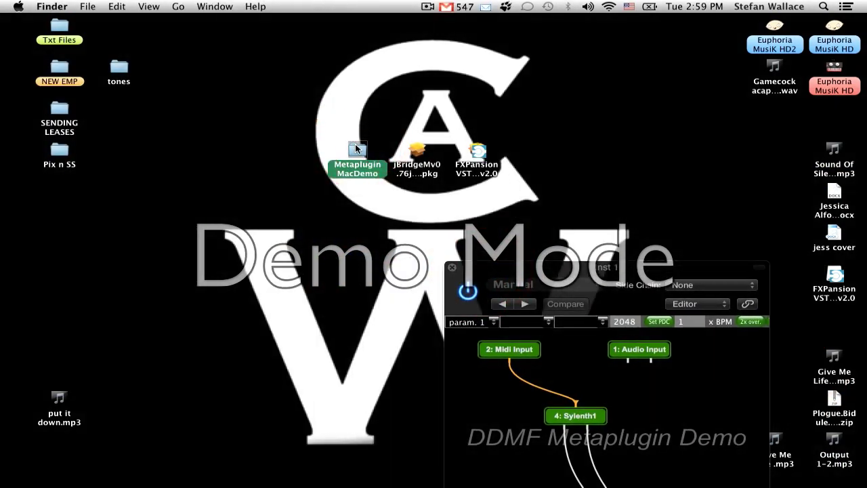
{"action": "double_click", "coordinate": [355, 145]}
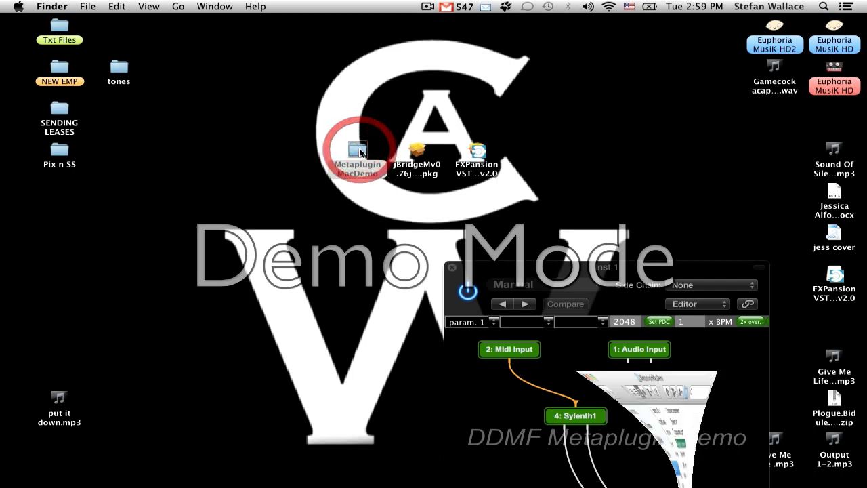
{"action": "left_click_drag", "start_coordinate": [585, 132], "coordinate": [203, 215]}
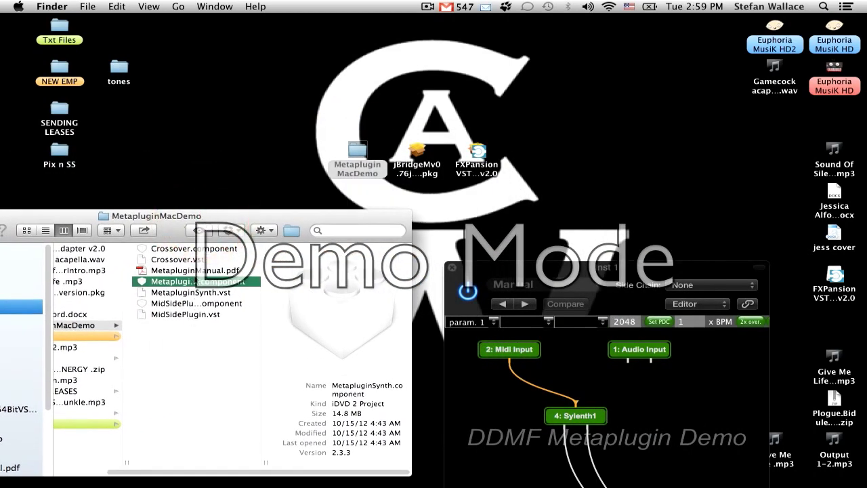
{"action": "left_click", "coordinate": [193, 293]}
{"action": "left_click", "coordinate": [202, 282]}
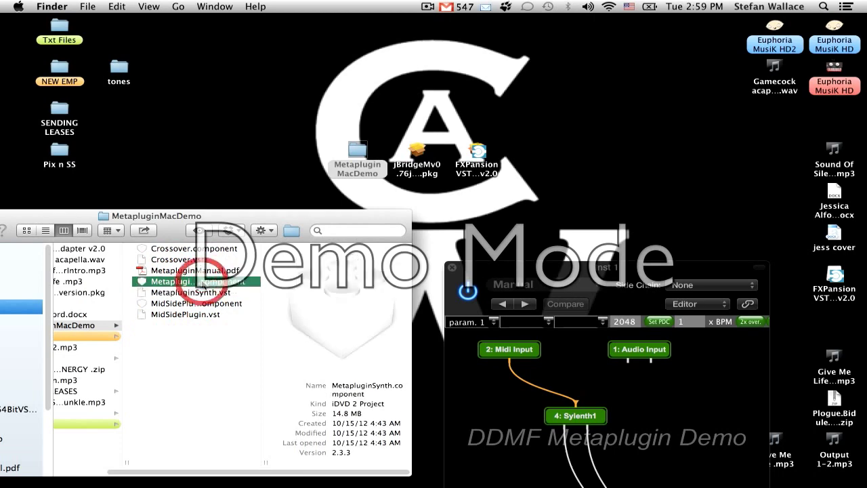
{"action": "left_click_drag", "start_coordinate": [208, 220], "coordinate": [411, 220]}
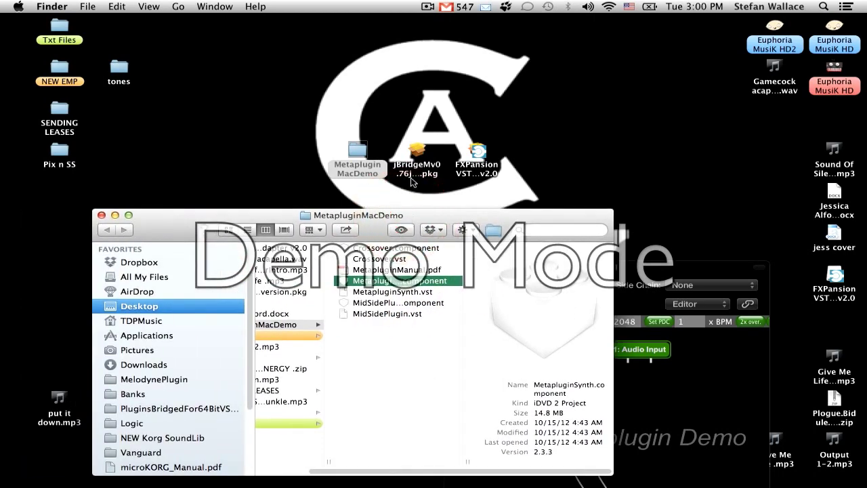
Open the jBridgeM installer package from the desktop to view it, and close it without installing.
{"action": "left_click", "coordinate": [420, 154]}
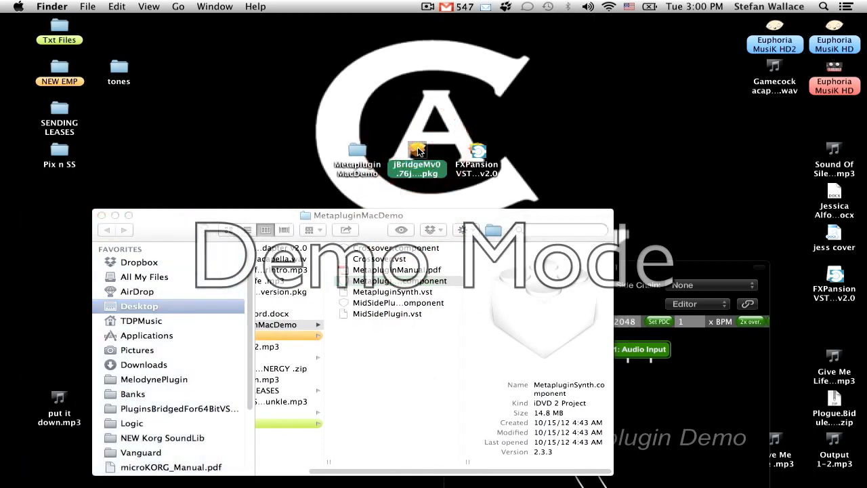
{"action": "double_click", "coordinate": [418, 149]}
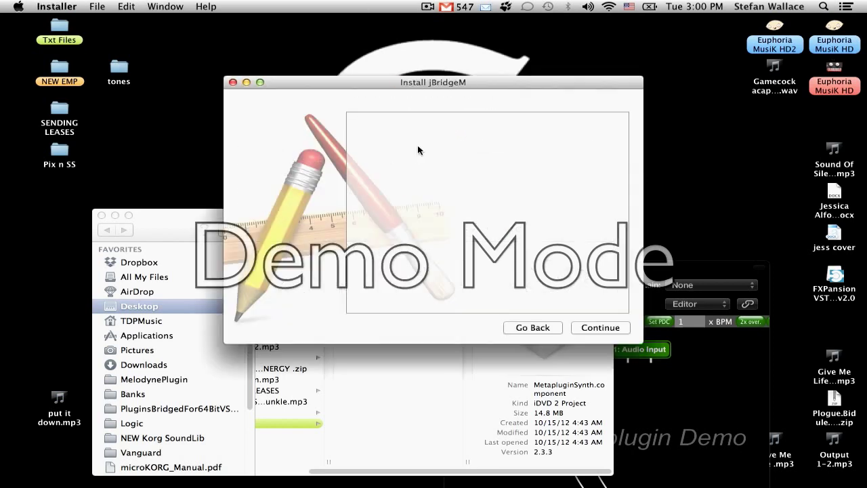
{"action": "left_click", "coordinate": [233, 83]}
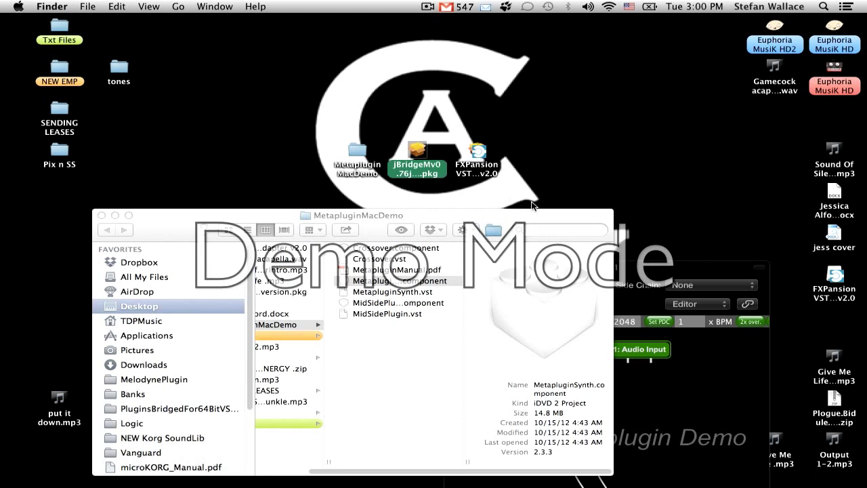
Highlight the FXPansion VST adapter on the desktop, and select it together with the MetapluginMacDemo folder and jBridgeM package.
{"action": "left_click", "coordinate": [473, 154]}
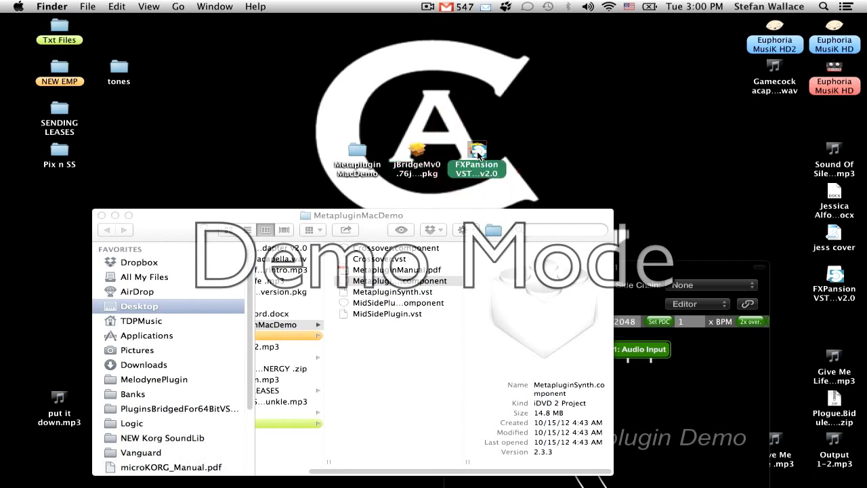
{"action": "left_click", "coordinate": [478, 173]}
{"action": "left_click", "coordinate": [549, 159]}
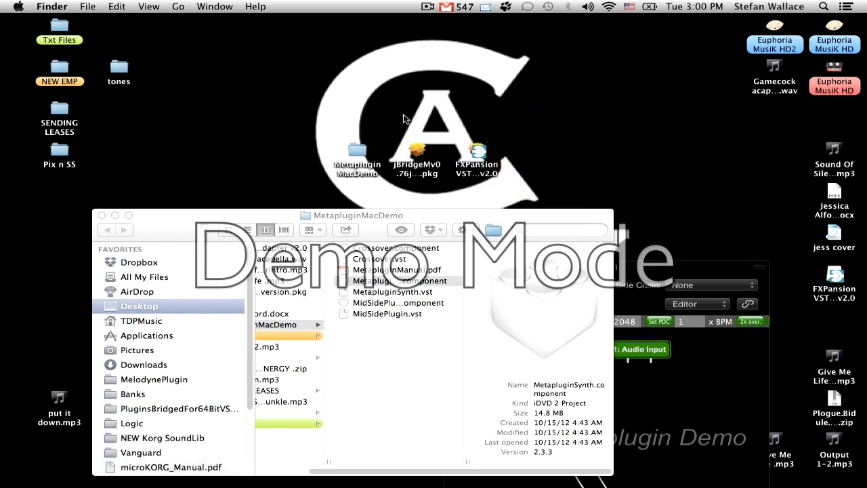
{"action": "left_click_drag", "start_coordinate": [294, 113], "coordinate": [627, 189]}
{"action": "left_click", "coordinate": [594, 174]}
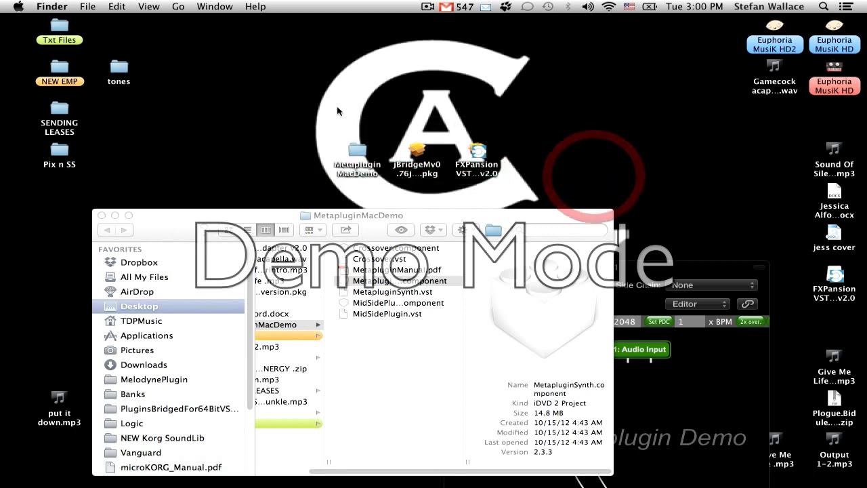
{"action": "left_click_drag", "start_coordinate": [304, 101], "coordinate": [577, 166]}
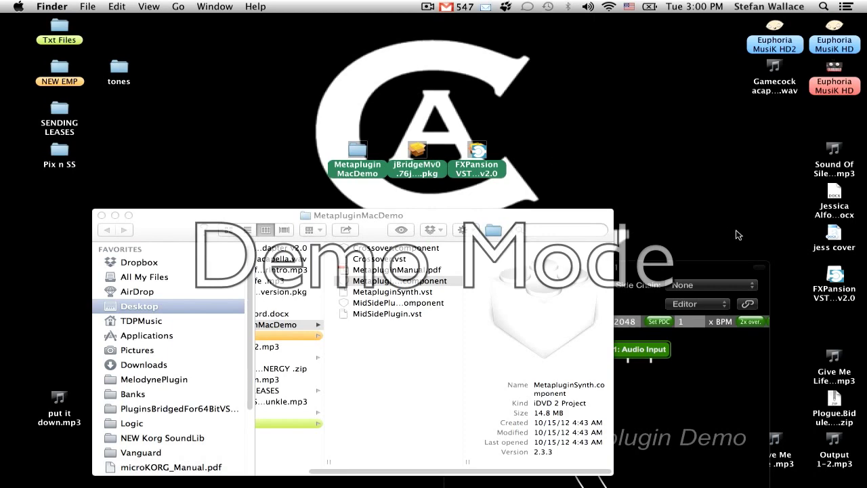
Restore the minimized Logic project and Sylenth1 windows and arrange the Metaplugin and Sylenth1 windows side by side.
{"action": "left_click_drag", "start_coordinate": [655, 266], "coordinate": [339, 69]}
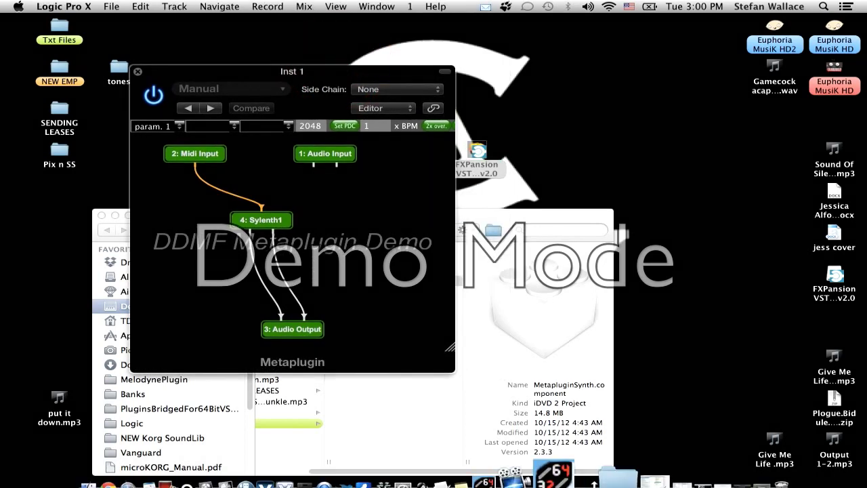
{"action": "mouse_move", "coordinate": [501, 477]}
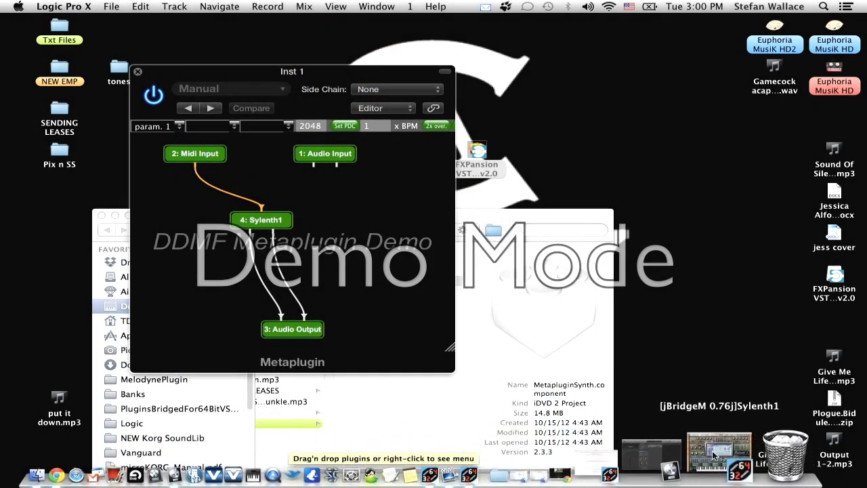
{"action": "left_click", "coordinate": [699, 456]}
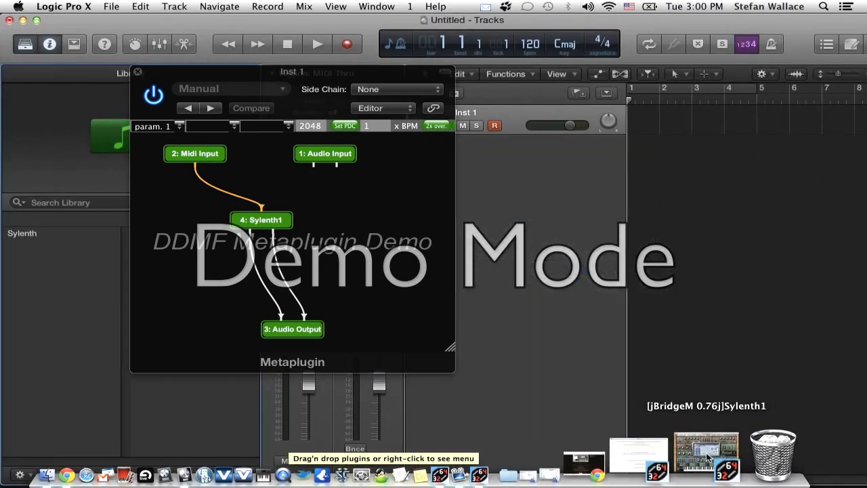
{"action": "left_click", "coordinate": [701, 455]}
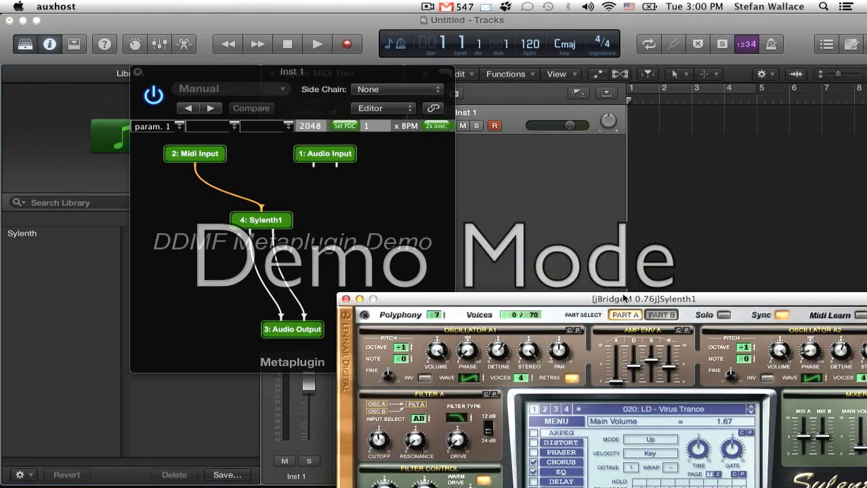
{"action": "left_click_drag", "start_coordinate": [627, 298], "coordinate": [612, 157]}
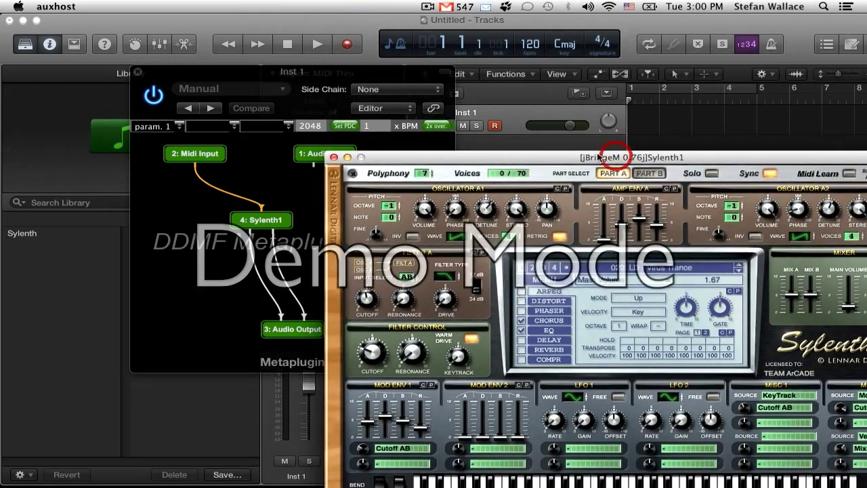
{"action": "left_click_drag", "start_coordinate": [258, 71], "coordinate": [135, 20]}
{"action": "left_click_drag", "start_coordinate": [457, 160], "coordinate": [451, 60]}
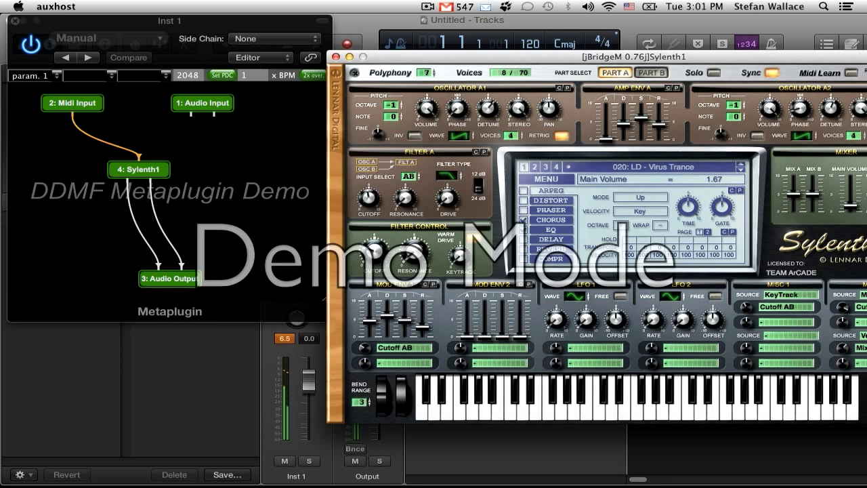
Bring the jBridgeM settings window of Sylenth1 into clear view to examine its plugin settings, and minimize it.
{"action": "mouse_move", "coordinate": [835, 343]}
{"action": "left_mouse_down"}
{"action": "mouse_move", "coordinate": [687, 339]}
{"action": "mouse_move", "coordinate": [520, 188]}
{"action": "mouse_move", "coordinate": [278, 147]}
{"action": "mouse_move", "coordinate": [286, 128]}
{"action": "mouse_move", "coordinate": [380, 197]}
{"action": "mouse_move", "coordinate": [341, 182]}
{"action": "mouse_move", "coordinate": [349, 167]}
{"action": "mouse_move", "coordinate": [331, 157]}
{"action": "mouse_move", "coordinate": [446, 166]}
{"action": "mouse_move", "coordinate": [423, 158]}
{"action": "mouse_move", "coordinate": [300, 168]}
{"action": "mouse_move", "coordinate": [478, 134]}
{"action": "mouse_move", "coordinate": [355, 125]}
{"action": "left_mouse_up"}
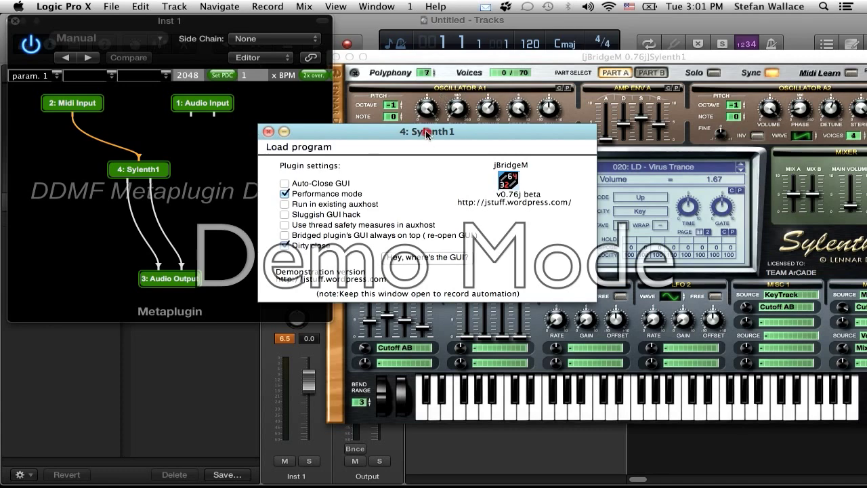
{"action": "left_click_drag", "start_coordinate": [425, 134], "coordinate": [360, 172]}
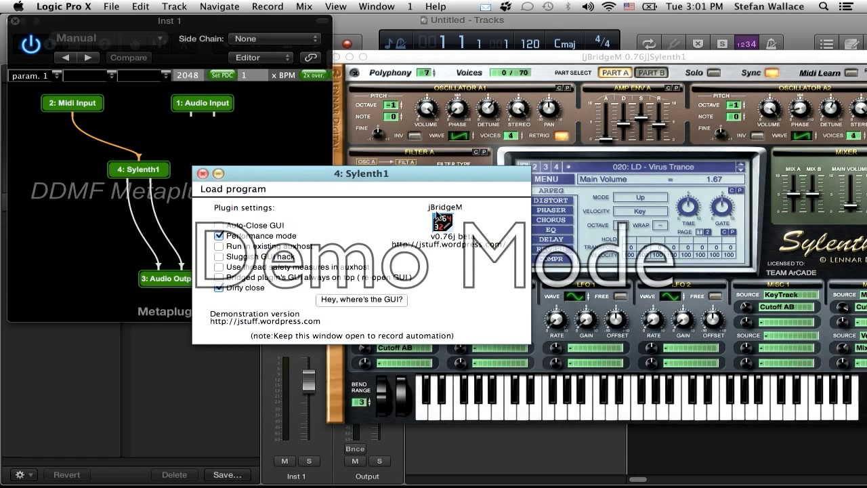
{"action": "left_click", "coordinate": [217, 176]}
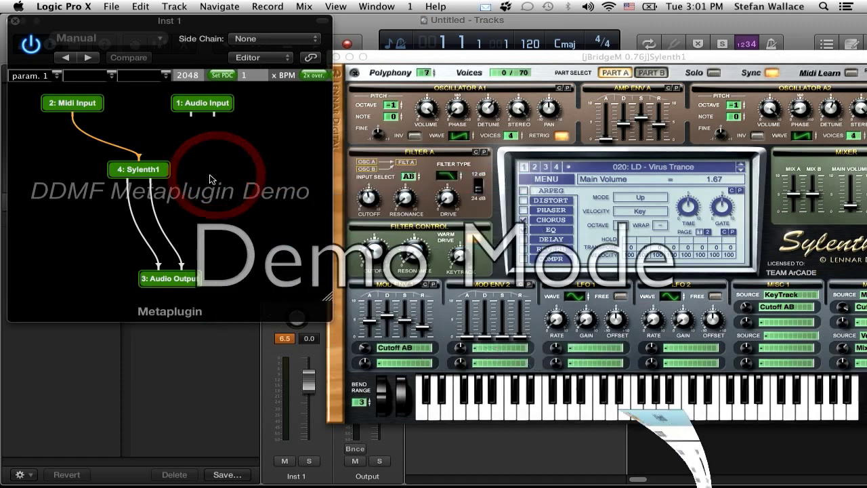
Delete the Sylenth1 filter from the Metaplugin routing graph.
{"action": "left_click", "coordinate": [140, 172]}
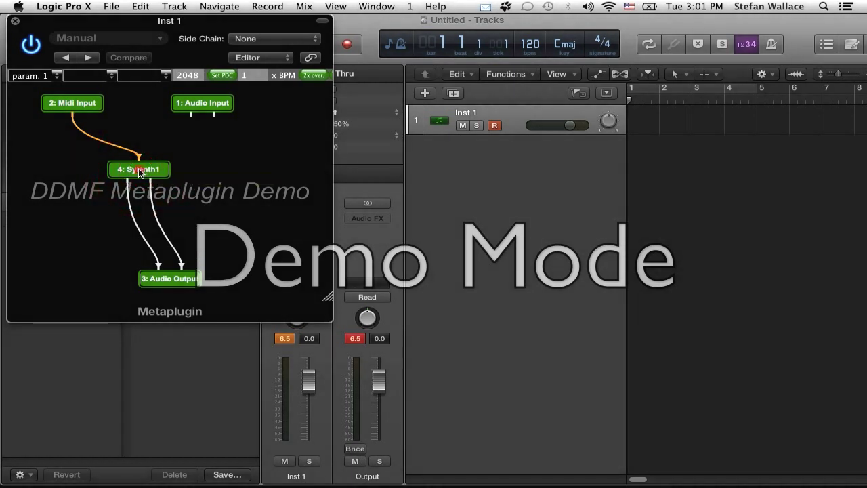
{"action": "left_click", "coordinate": [139, 172]}
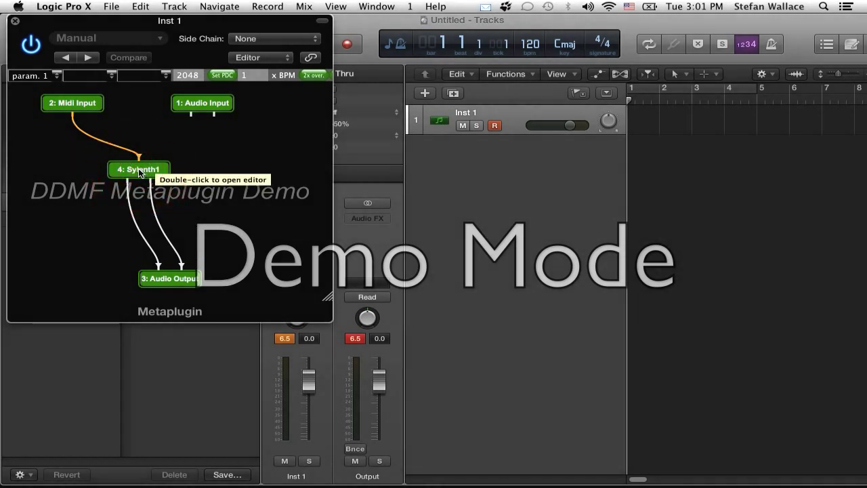
{"action": "right_click", "coordinate": [138, 173]}
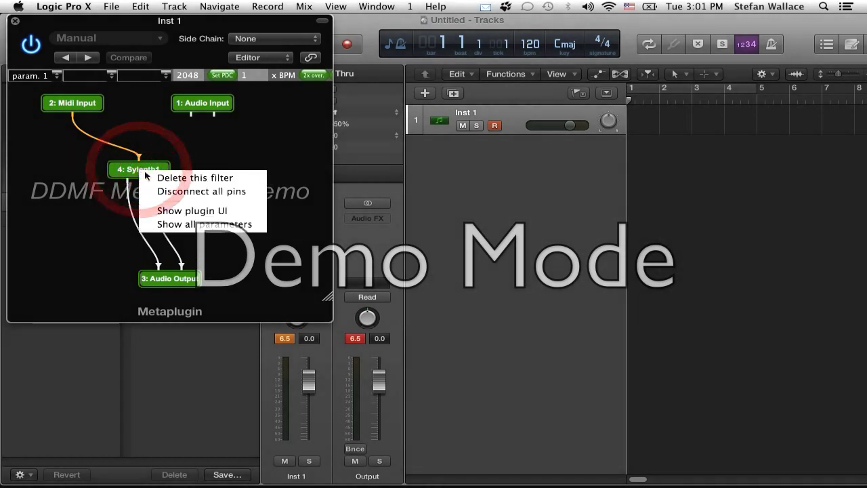
{"action": "left_click", "coordinate": [201, 178]}
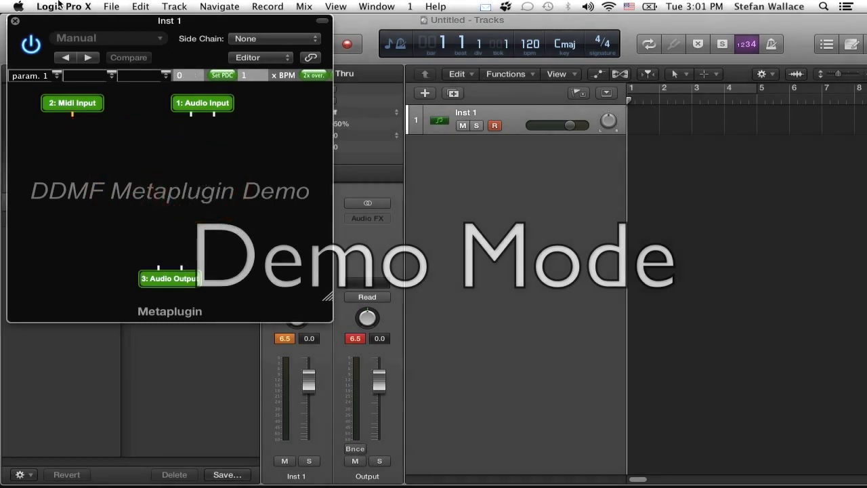
Close the Metaplugin window and remove the plug-in from the instrument slot of track Inst 1.
{"action": "left_click", "coordinate": [15, 21]}
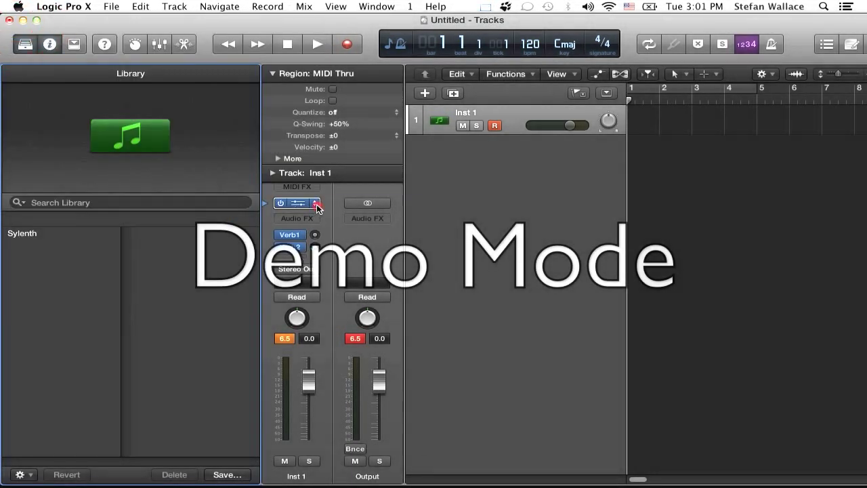
{"action": "left_click", "coordinate": [315, 204]}
{"action": "left_click", "coordinate": [316, 227]}
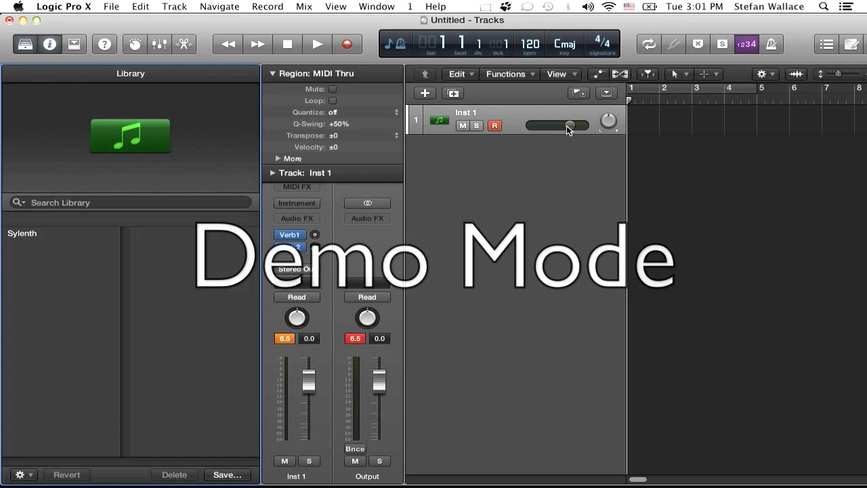
Insert the stereo version of DDMF Metaplugin as an AU MIDI-controlled effect in the instrument slot of track Inst 1.
{"action": "left_click", "coordinate": [317, 204]}
{"action": "mouse_move", "coordinate": [330, 425]}
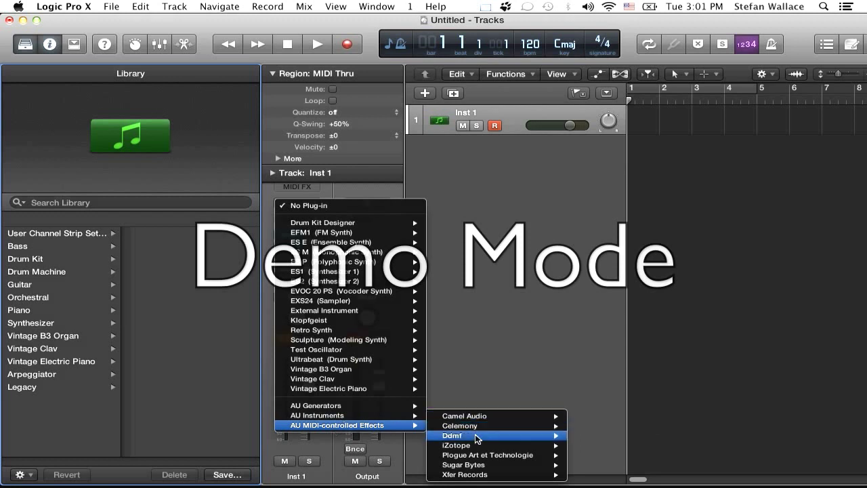
{"action": "mouse_move", "coordinate": [476, 435]}
{"action": "mouse_move", "coordinate": [612, 437]}
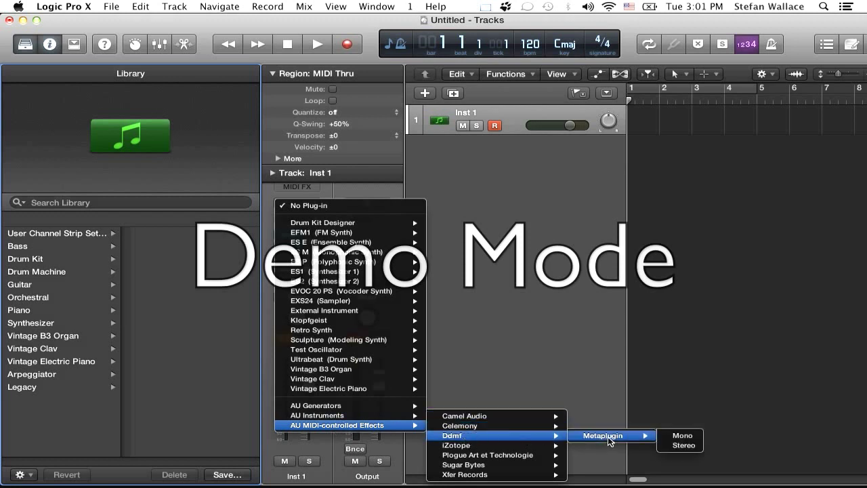
{"action": "left_click", "coordinate": [691, 445]}
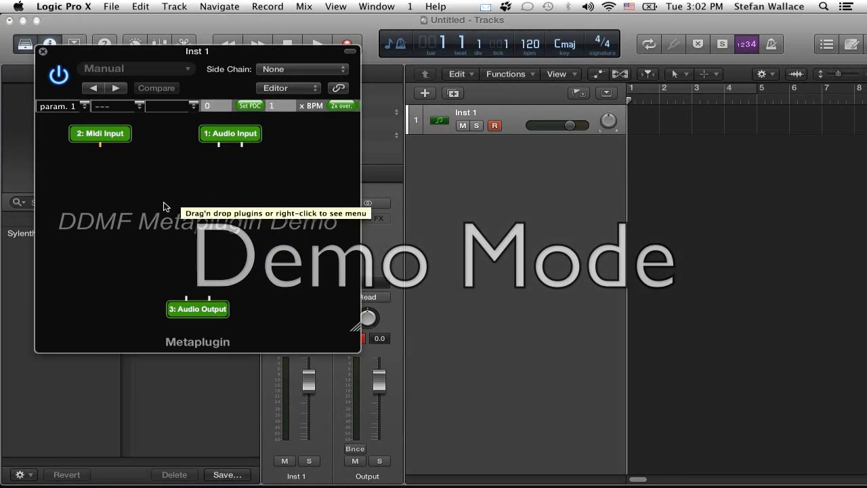
Start loading a plugin in the Metaplugin graph and browse to the VST folder under Library, Audio, Plug-Ins.
{"action": "right_click", "coordinate": [164, 203]}
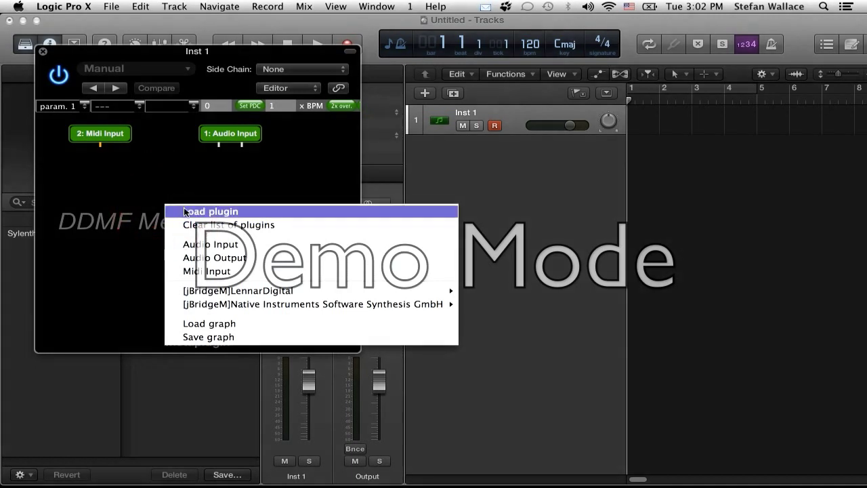
{"action": "mouse_move", "coordinate": [234, 289]}
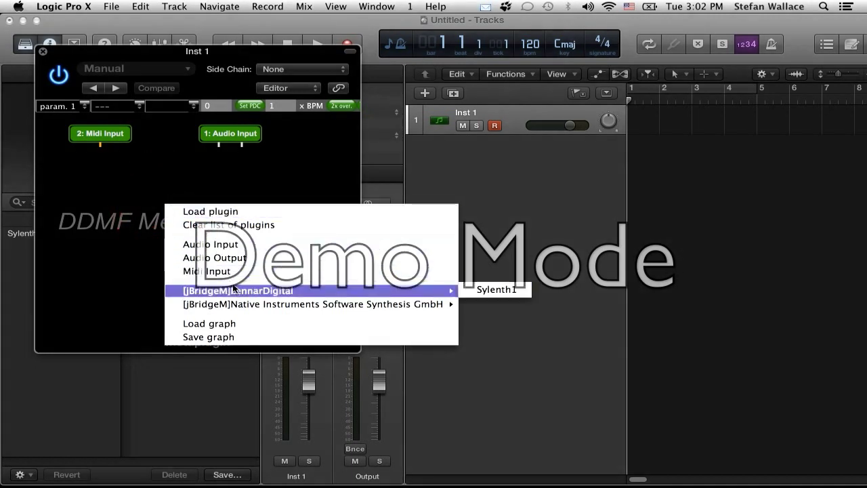
{"action": "mouse_move", "coordinate": [340, 301]}
{"action": "left_click", "coordinate": [246, 215]}
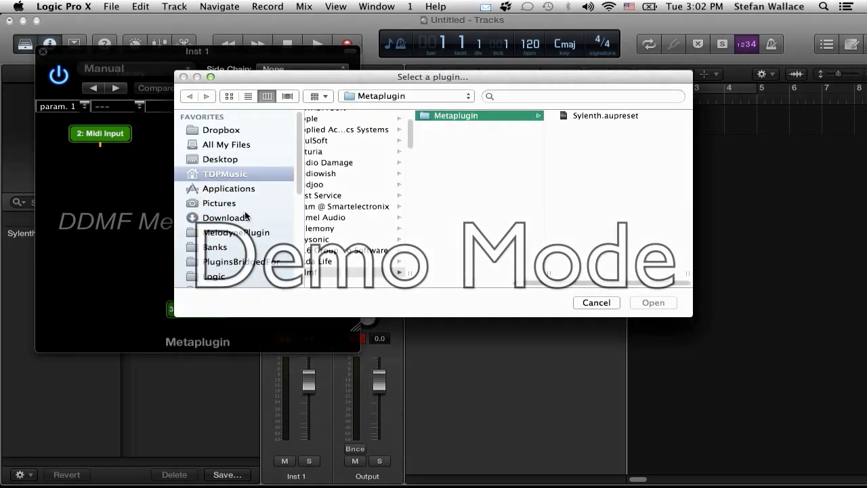
{"action": "scroll", "coordinate": [501, 190], "scroll_direction": "left", "scroll_amount": 10}
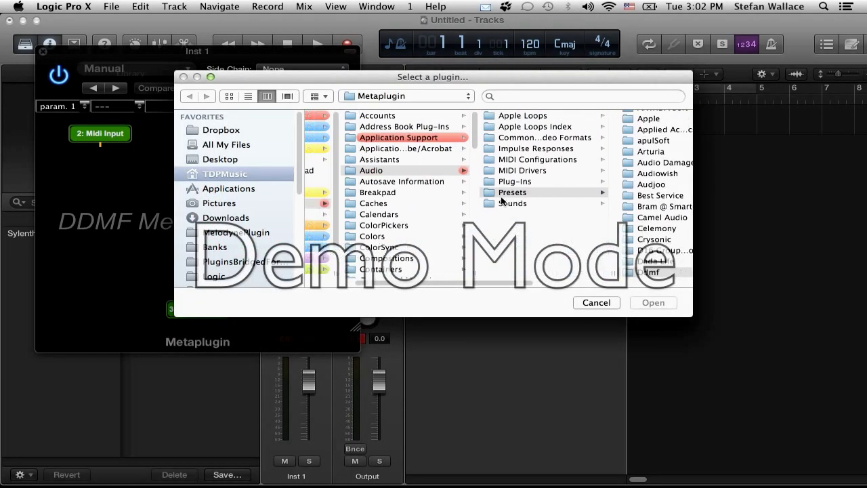
{"action": "scroll", "coordinate": [501, 202], "scroll_direction": "right", "scroll_amount": 5}
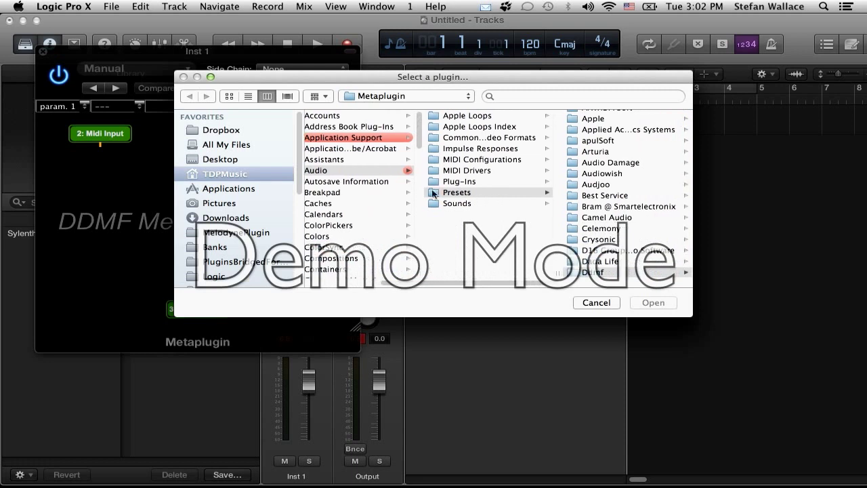
{"action": "left_click", "coordinate": [460, 182]}
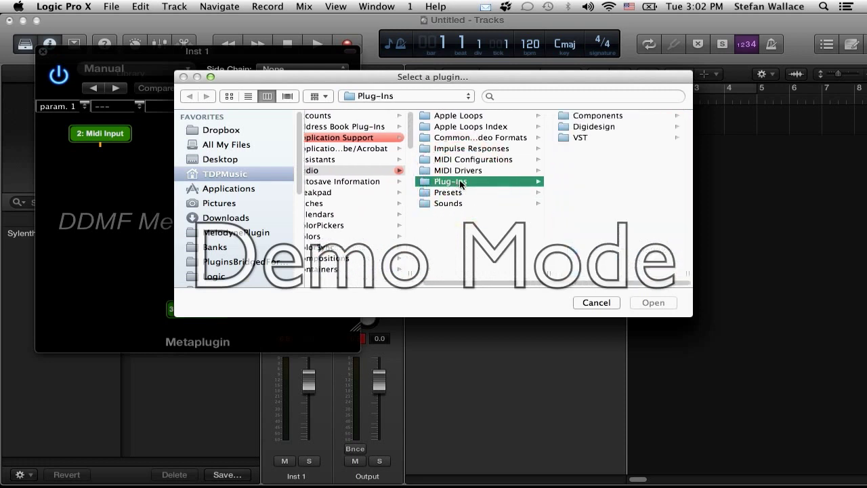
{"action": "scroll", "coordinate": [460, 182], "scroll_direction": "left", "scroll_amount": 5}
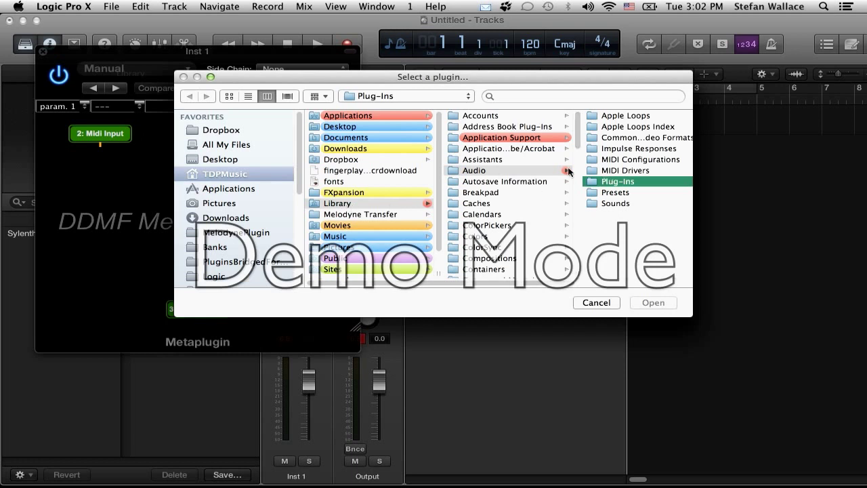
{"action": "scroll", "coordinate": [575, 163], "scroll_direction": "right", "scroll_amount": 5}
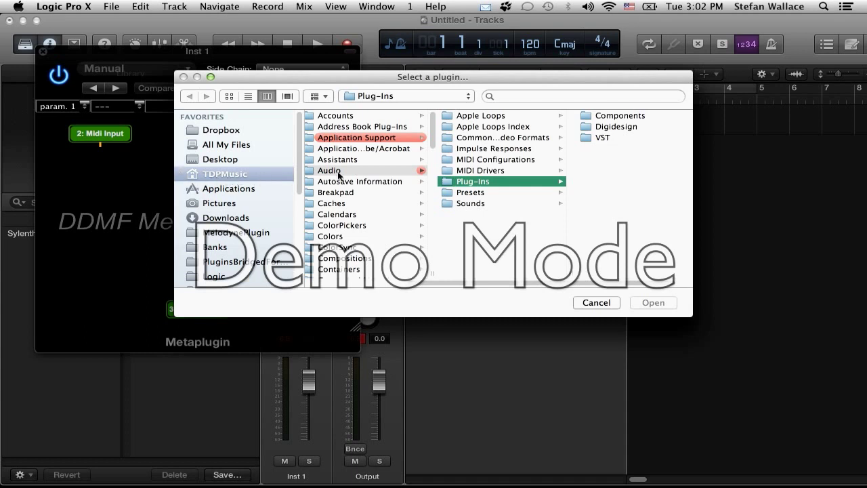
{"action": "scroll", "coordinate": [344, 176], "scroll_direction": "left", "scroll_amount": 3}
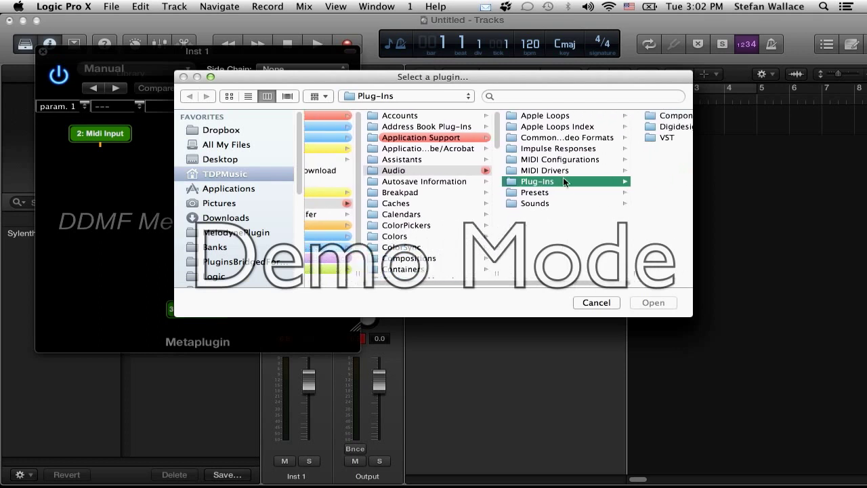
{"action": "left_click", "coordinate": [600, 138]}
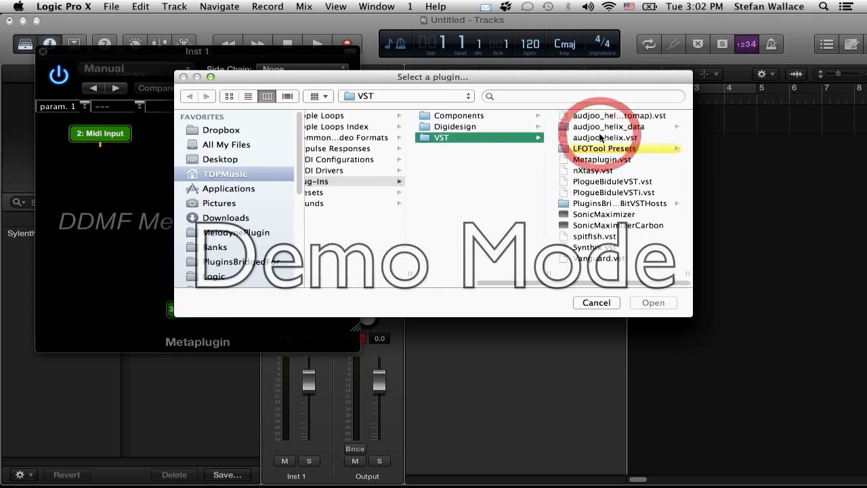
Load Sylenth1.vst from the PluginsBridgedFor64BitVSTHosts folder into the Metaplugin graph.
{"action": "left_click_drag", "start_coordinate": [387, 78], "coordinate": [421, 133]}
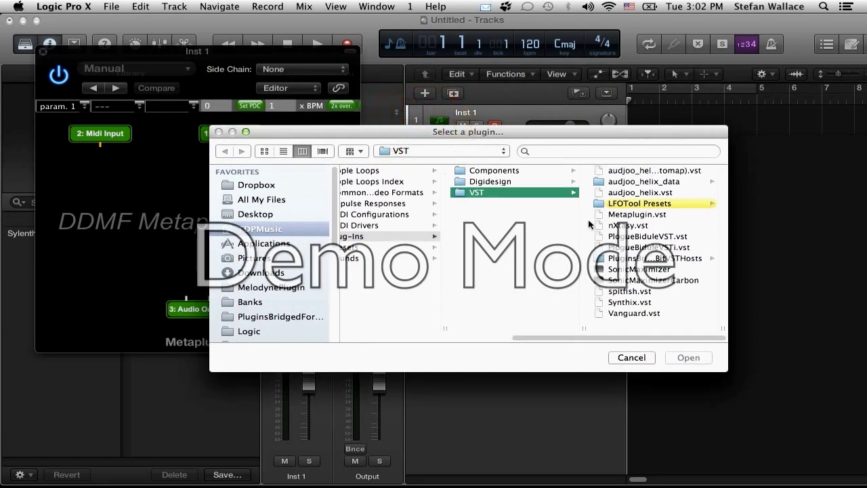
{"action": "left_click", "coordinate": [629, 262]}
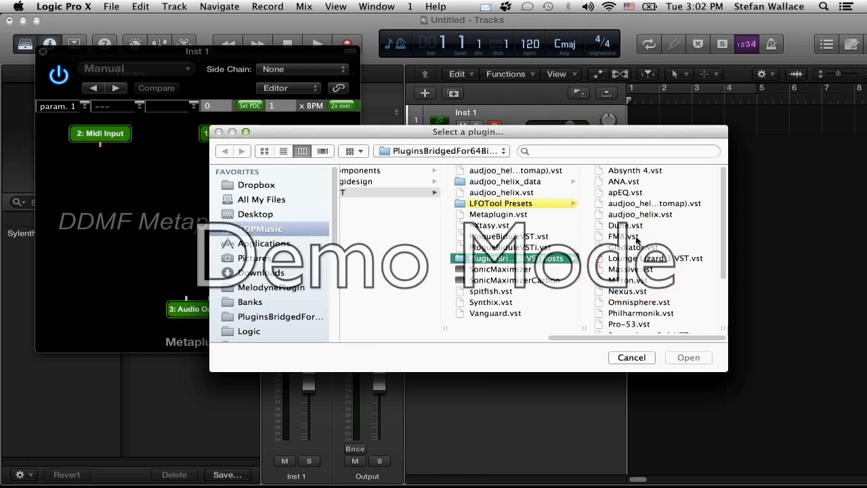
{"action": "scroll", "coordinate": [628, 232], "scroll_direction": "down", "scroll_amount": 5}
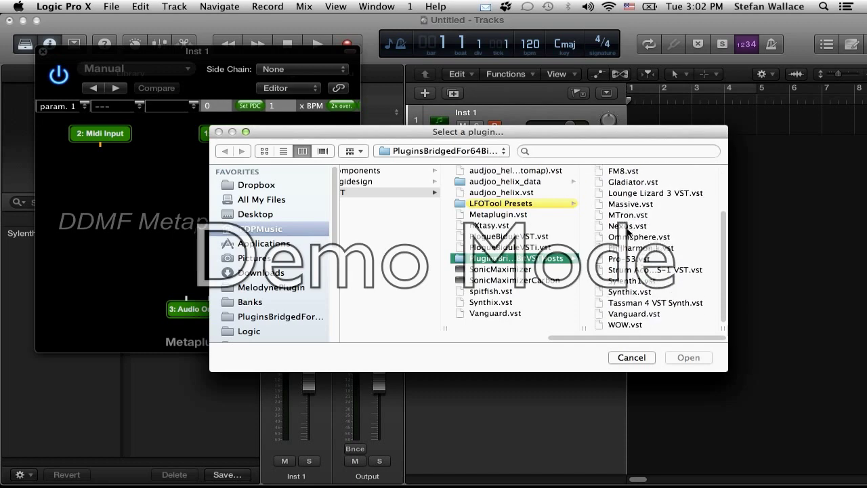
{"action": "scroll", "coordinate": [627, 233], "scroll_direction": "up", "scroll_amount": 5}
{"action": "scroll", "coordinate": [627, 232], "scroll_direction": "down", "scroll_amount": 5}
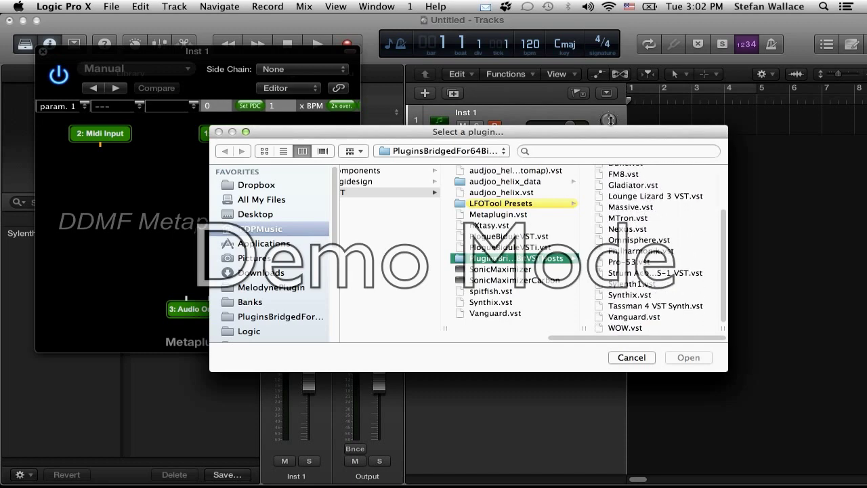
{"action": "left_click", "coordinate": [628, 284]}
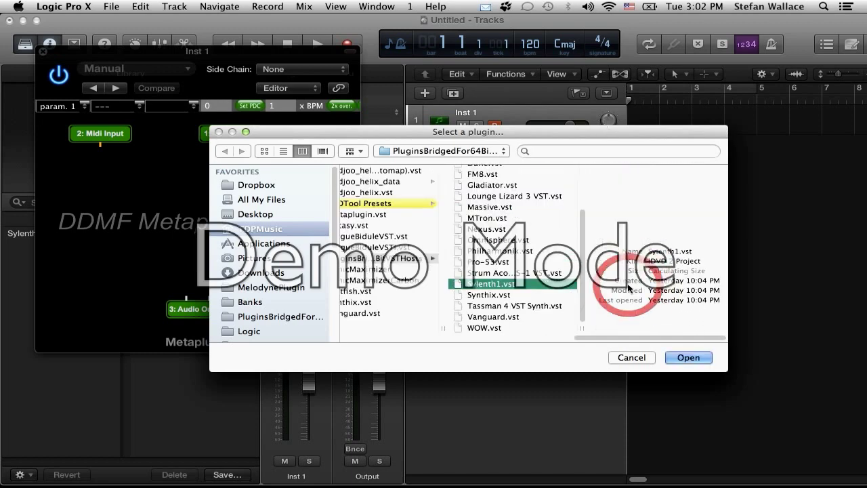
{"action": "left_click", "coordinate": [688, 356]}
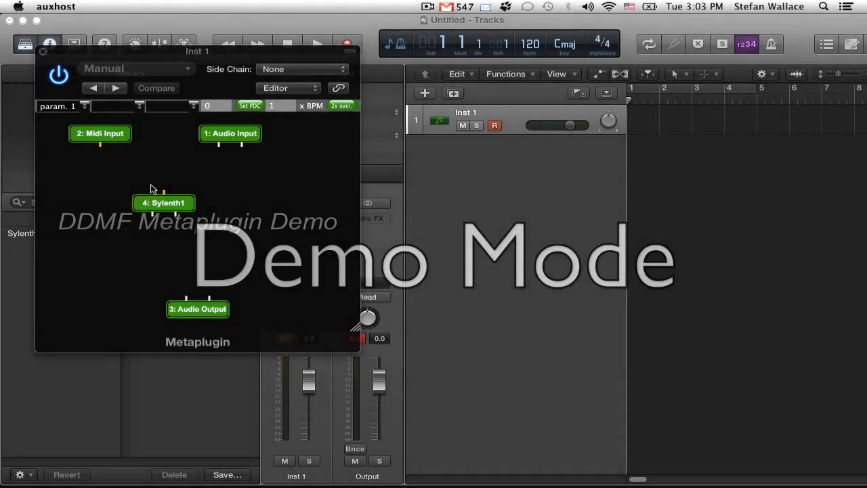
Connect the Midi Input block to Sylenth1 and wire both Sylenth1 outputs to the Audio Output block.
{"action": "left_click", "coordinate": [99, 147]}
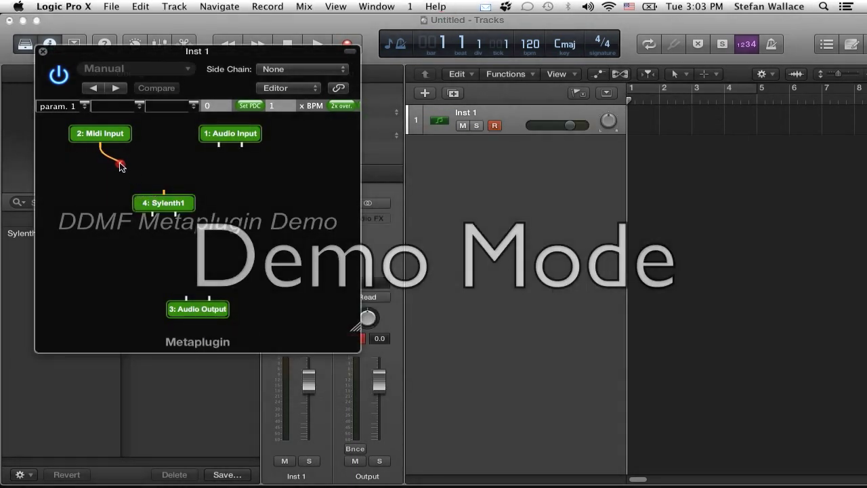
{"action": "left_click_drag", "start_coordinate": [120, 165], "coordinate": [187, 298]}
{"action": "left_click_drag", "start_coordinate": [175, 216], "coordinate": [209, 298]}
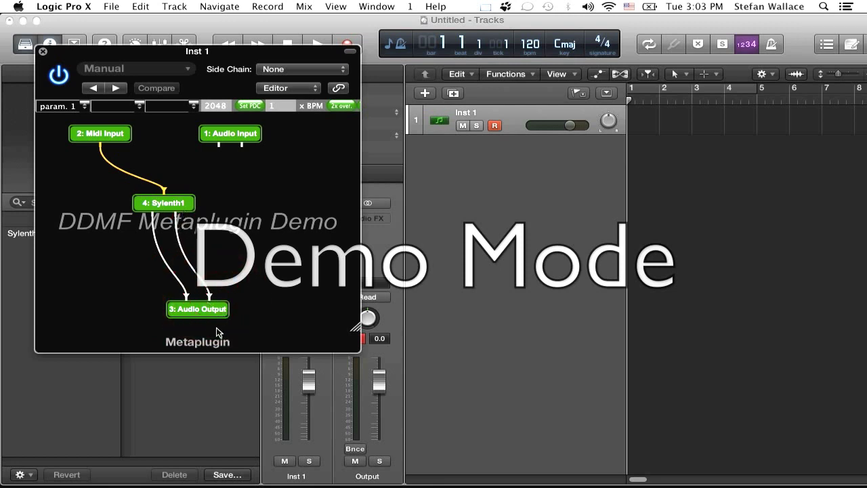
{"action": "left_click", "coordinate": [207, 317]}
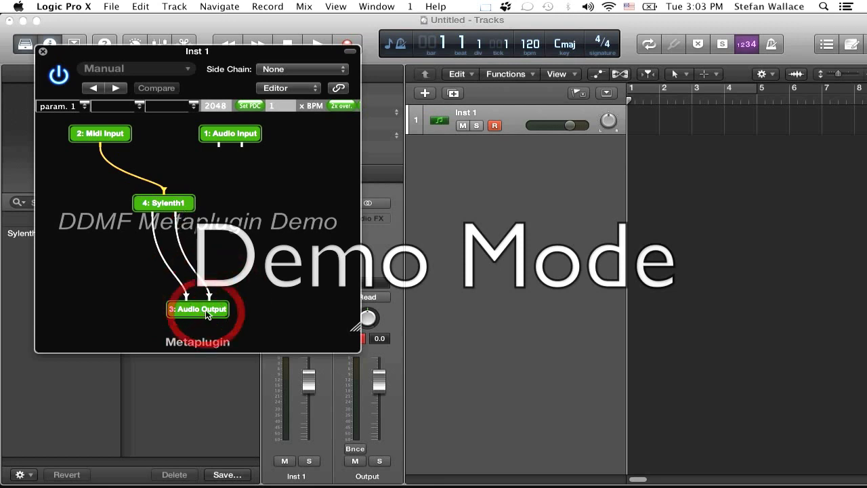
Open the editor of the Sylenth1 block and dismiss the jBridgeM demonstration notice.
{"action": "left_click", "coordinate": [162, 202]}
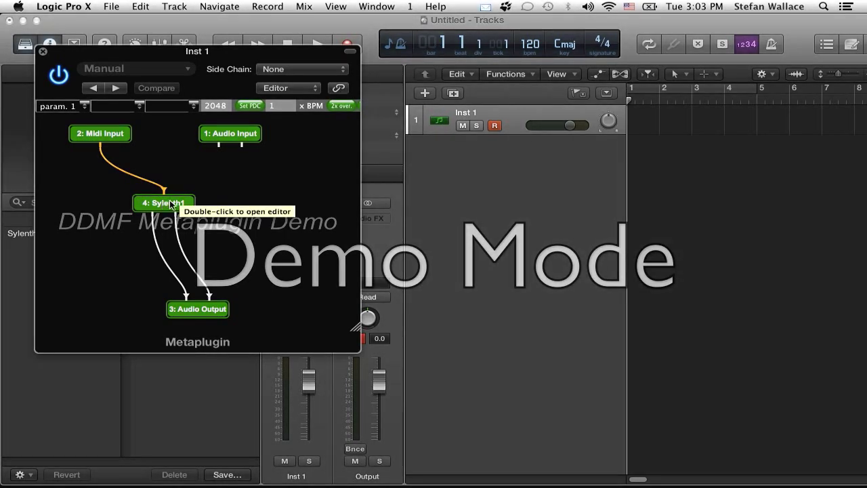
{"action": "double_click", "coordinate": [163, 203]}
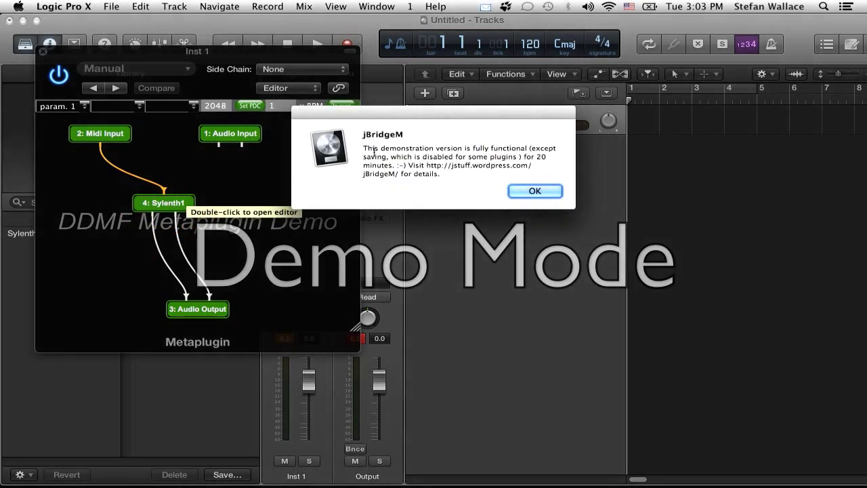
{"action": "left_click", "coordinate": [534, 191]}
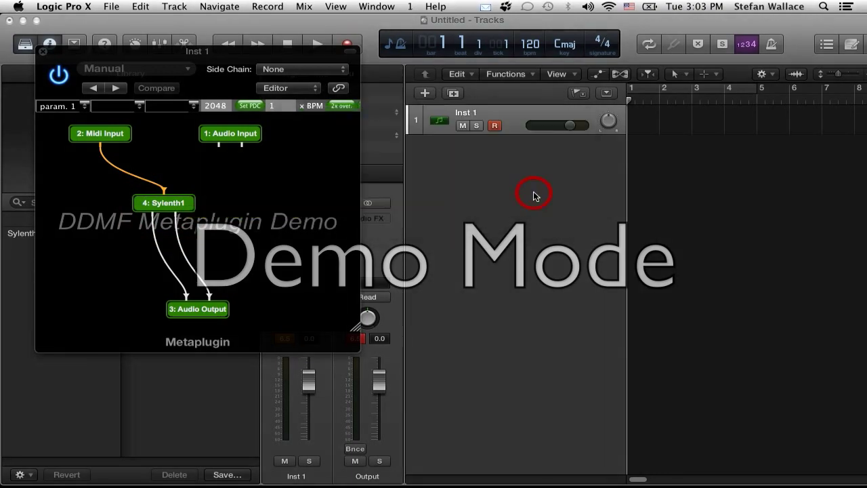
Move the jBridgeM settings window of Sylenth1 clear of the Metaplugin graph and examine its plugin settings.
{"action": "left_click_drag", "start_coordinate": [238, 273], "coordinate": [472, 215]}
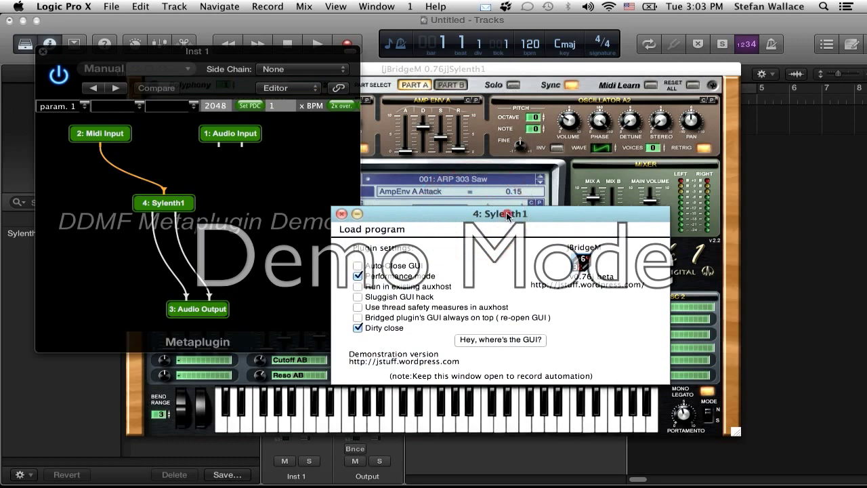
{"action": "left_click_drag", "start_coordinate": [507, 215], "coordinate": [465, 186]}
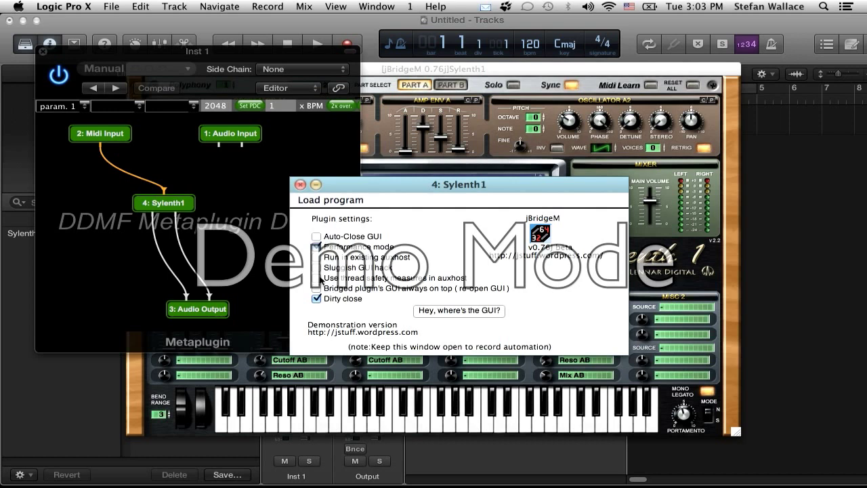
{"action": "left_click_drag", "start_coordinate": [381, 189], "coordinate": [478, 185]}
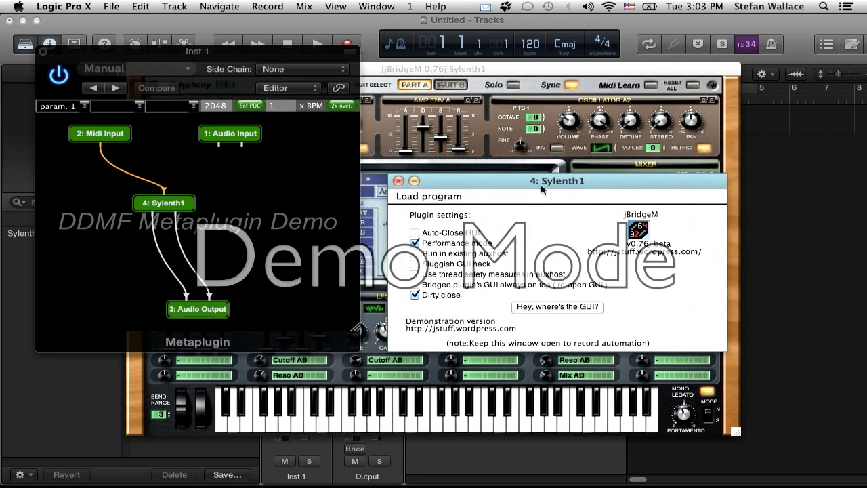
{"action": "left_click_drag", "start_coordinate": [510, 183], "coordinate": [571, 185]}
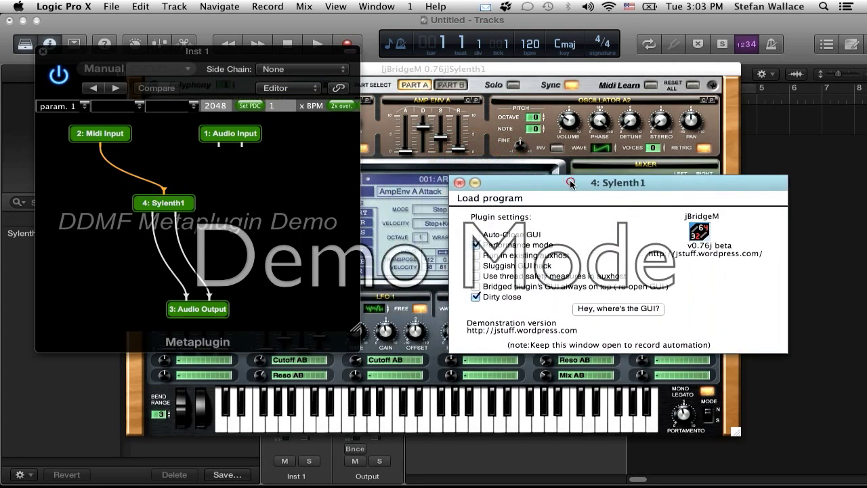
Recall the hidden Sylenth1 interface with jBridgeM's "Hey, where's the GUI?" option and move the settings window off it.
{"action": "left_click", "coordinate": [755, 143]}
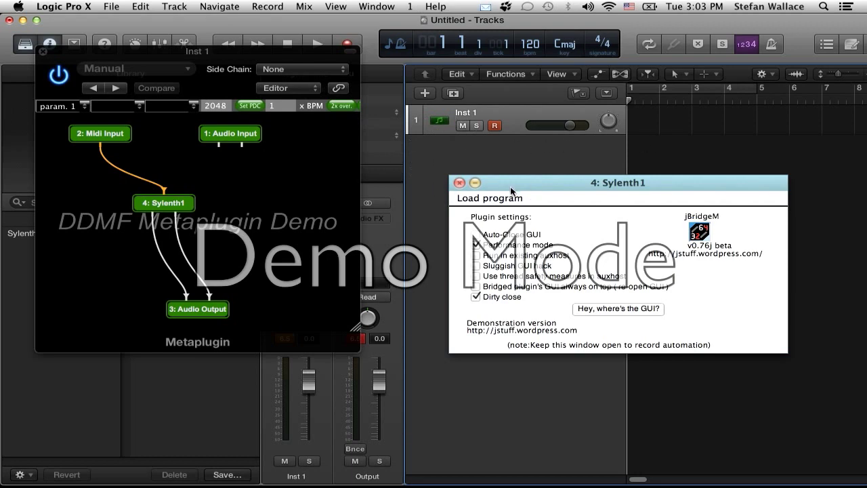
{"action": "left_click", "coordinate": [612, 310]}
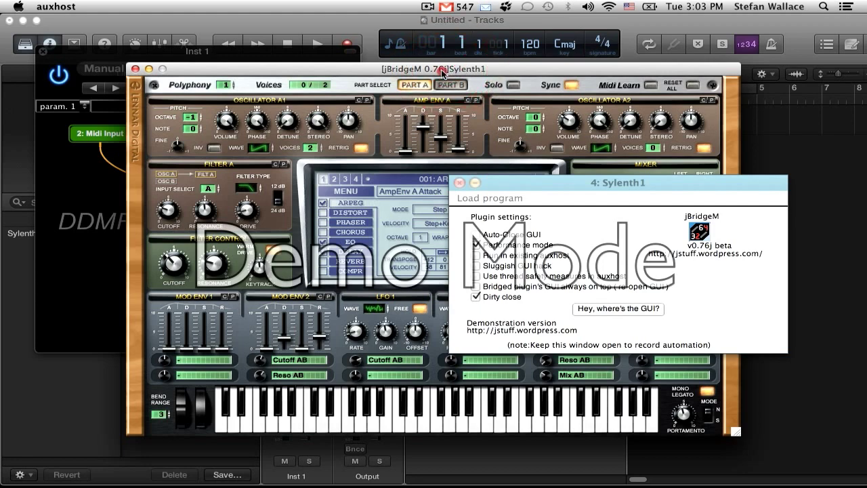
{"action": "left_click_drag", "start_coordinate": [450, 70], "coordinate": [385, 71]}
{"action": "left_click", "coordinate": [475, 183]}
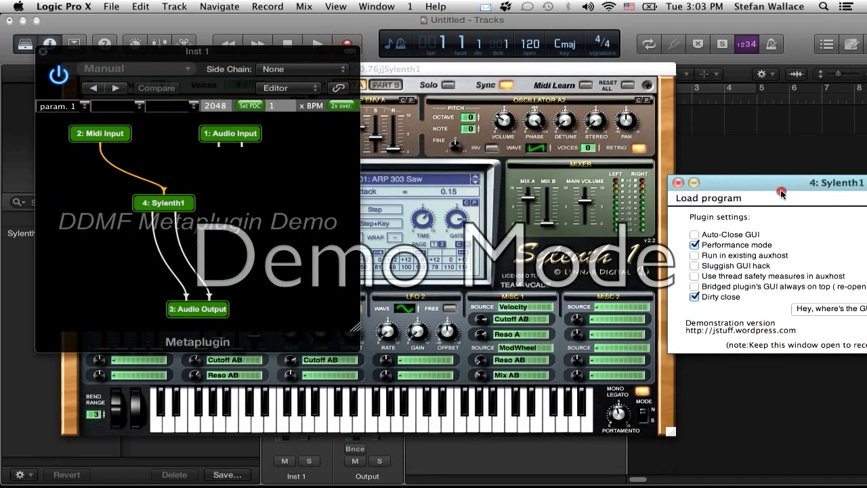
{"action": "left_click", "coordinate": [410, 72]}
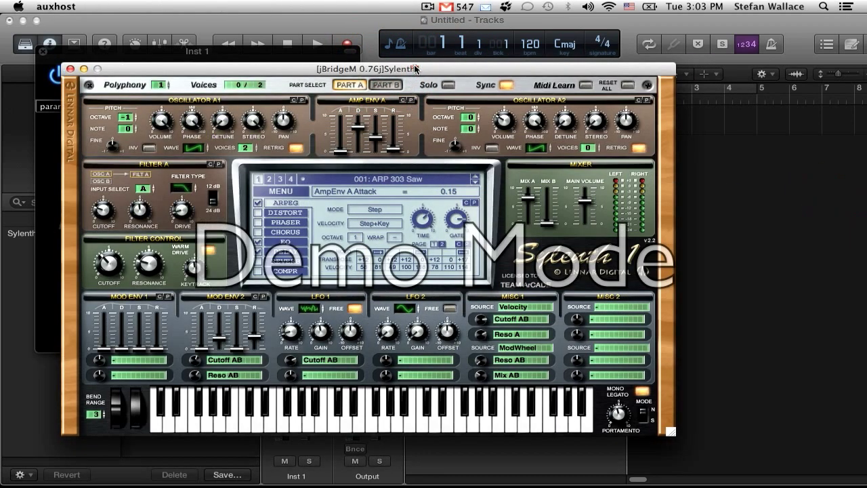
Load the bank "Trance Volume 1 By TranceLambaDecor.fxb" from the Newest Sylenth Banks folder into Sylenth1.
{"action": "left_click", "coordinate": [277, 192]}
{"action": "left_click", "coordinate": [298, 227]}
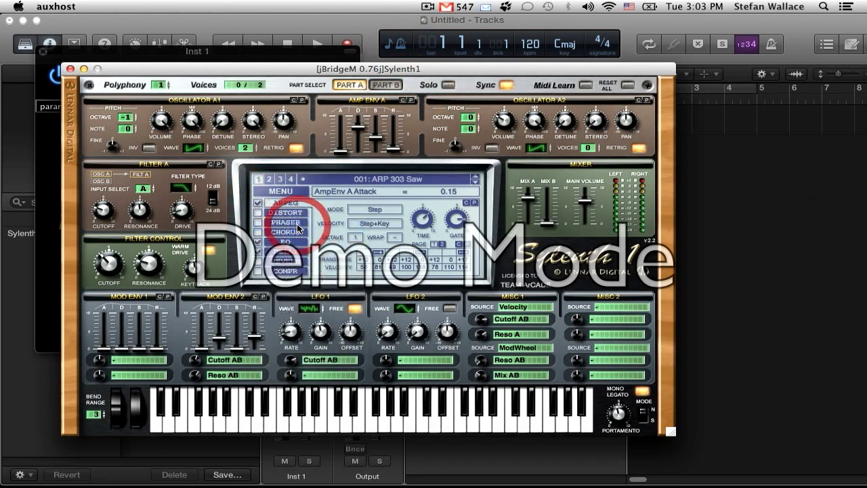
{"action": "left_click", "coordinate": [348, 175]}
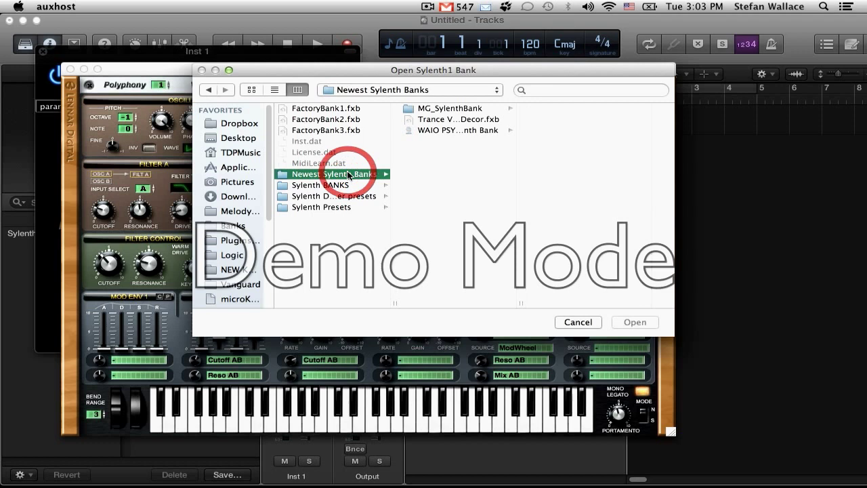
{"action": "left_click", "coordinate": [441, 120]}
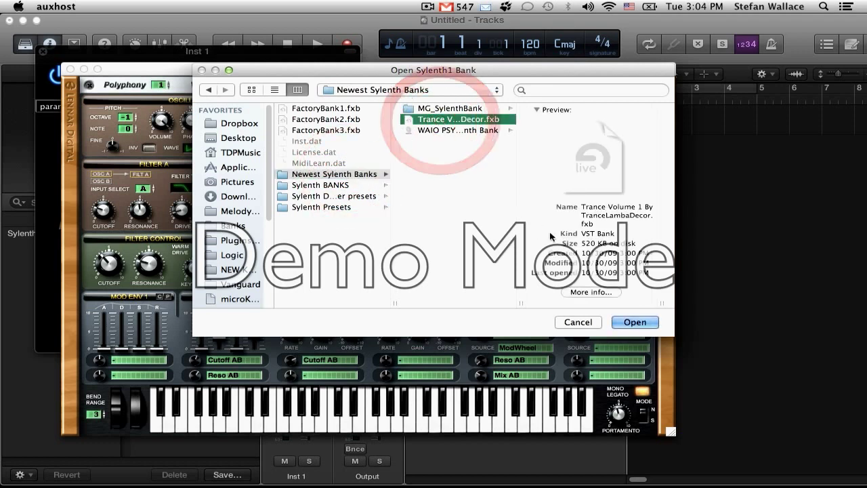
{"action": "left_click", "coordinate": [636, 321]}
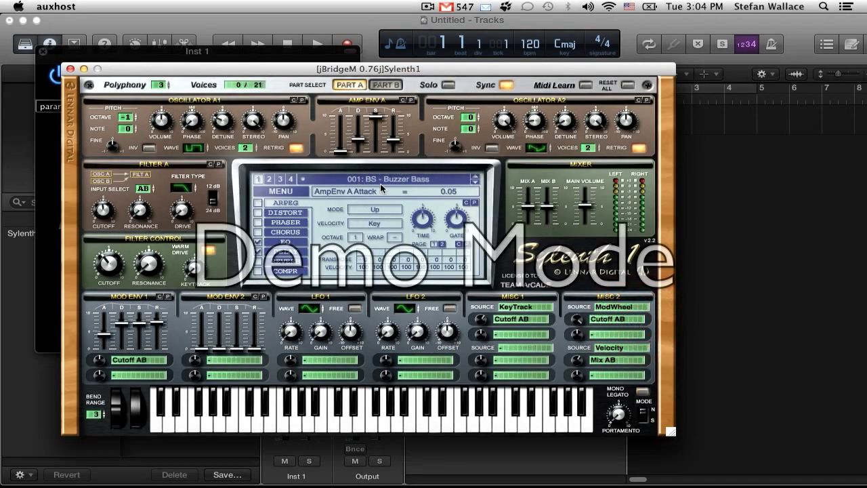
Step through the presets of the loaded bank and select "013: BS - Faart Bass".
{"action": "left_click", "coordinate": [475, 182]}
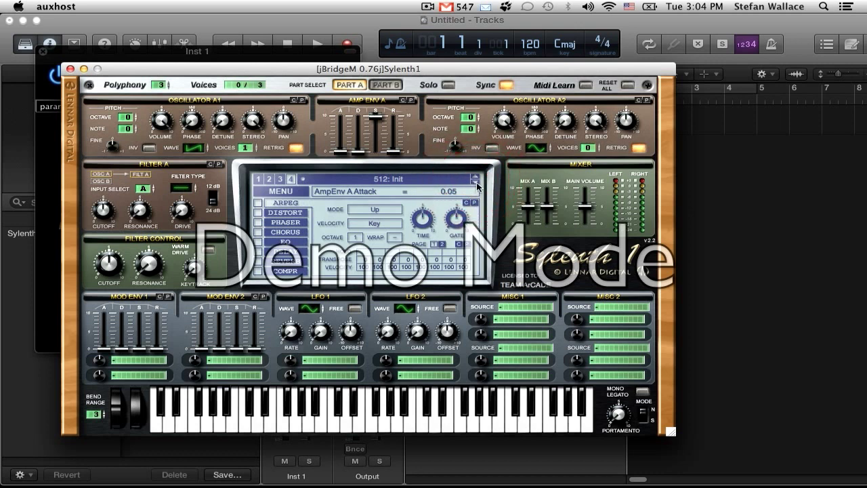
{"action": "left_click", "coordinate": [476, 184]}
{"action": "left_click", "coordinate": [476, 184]}
{"action": "left_click", "coordinate": [476, 185]}
{"action": "left_click", "coordinate": [476, 184]}
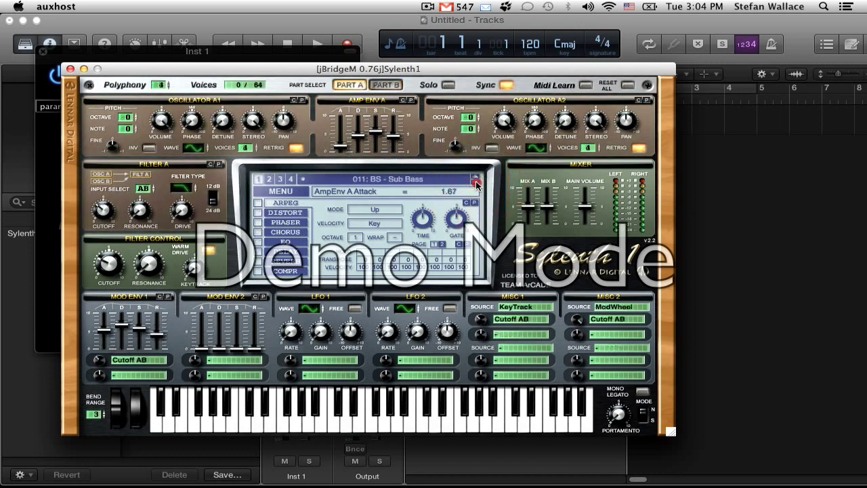
{"action": "left_click", "coordinate": [476, 183]}
{"action": "left_click", "coordinate": [476, 183]}
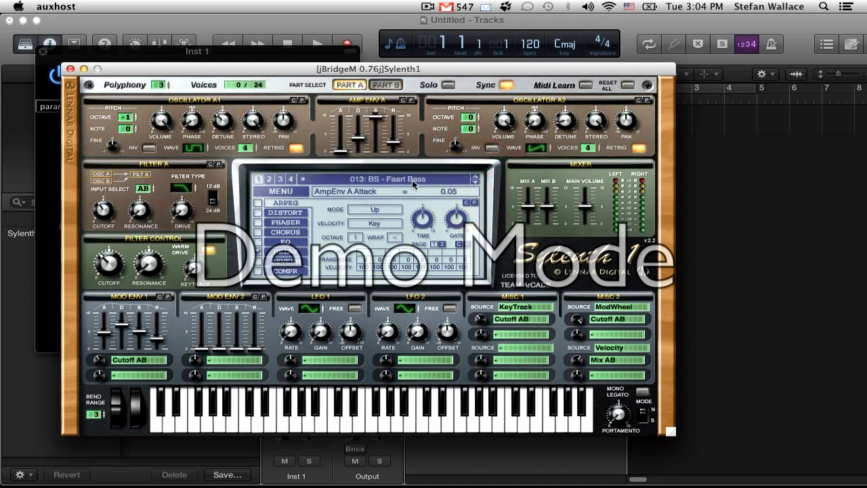
{"action": "left_click", "coordinate": [477, 182]}
{"action": "left_click", "coordinate": [476, 178]}
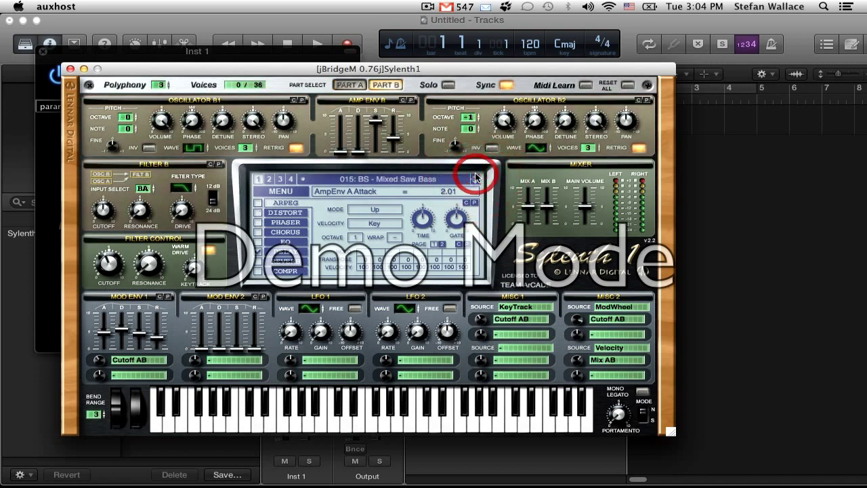
{"action": "left_click", "coordinate": [476, 178]}
{"action": "left_click", "coordinate": [476, 178]}
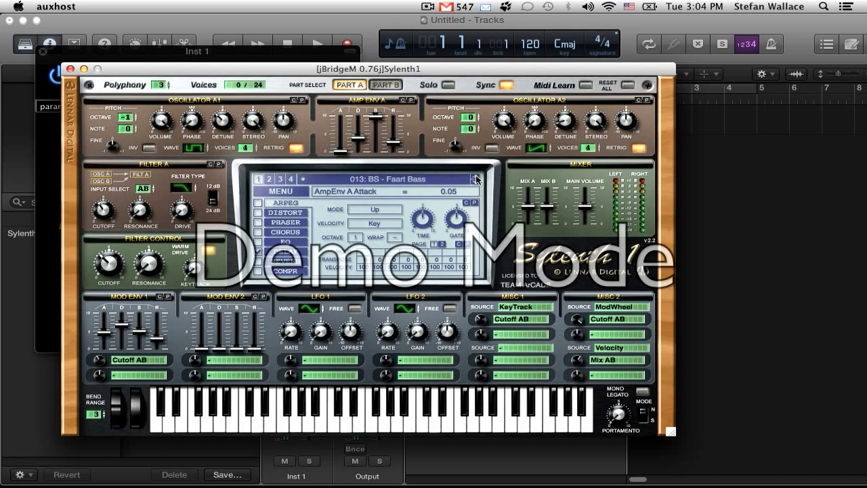
Clear the Sylenth1 interface away and place the Metaplugin window over the tracks area, with the Sylenth1 block closer to Midi Input.
{"action": "left_click", "coordinate": [692, 248]}
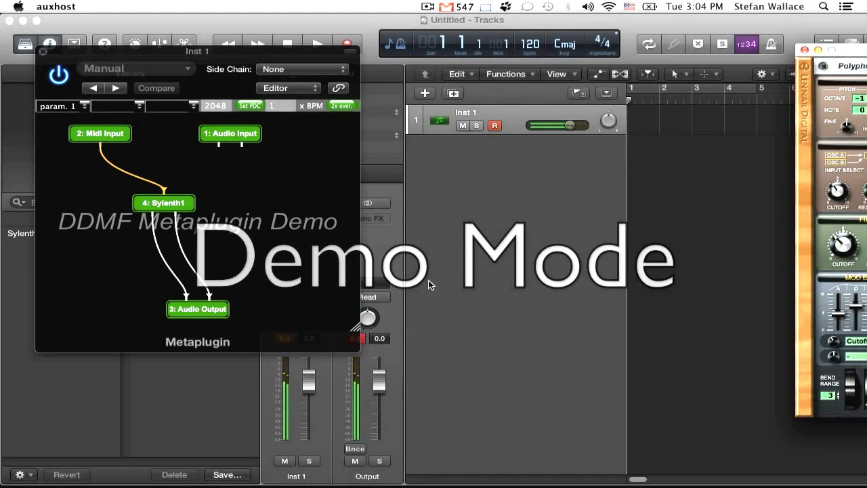
{"action": "left_click", "coordinate": [505, 198]}
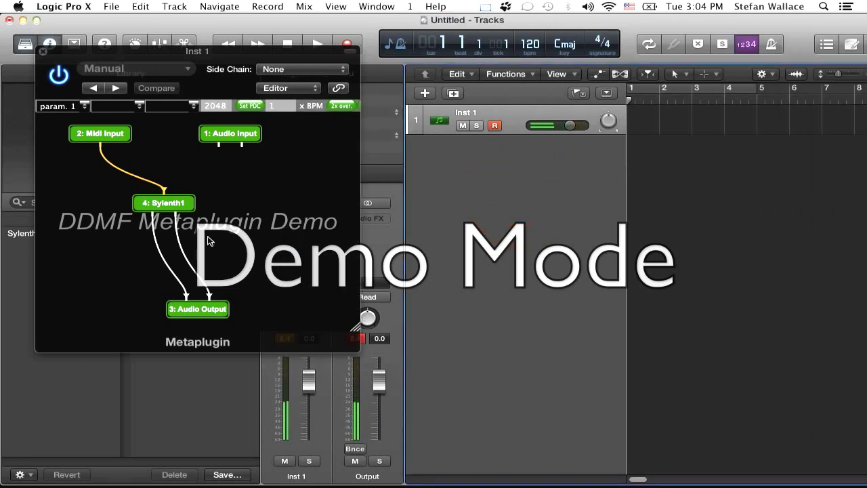
{"action": "left_click_drag", "start_coordinate": [185, 58], "coordinate": [592, 113]}
{"action": "left_click_drag", "start_coordinate": [572, 257], "coordinate": [579, 232]}
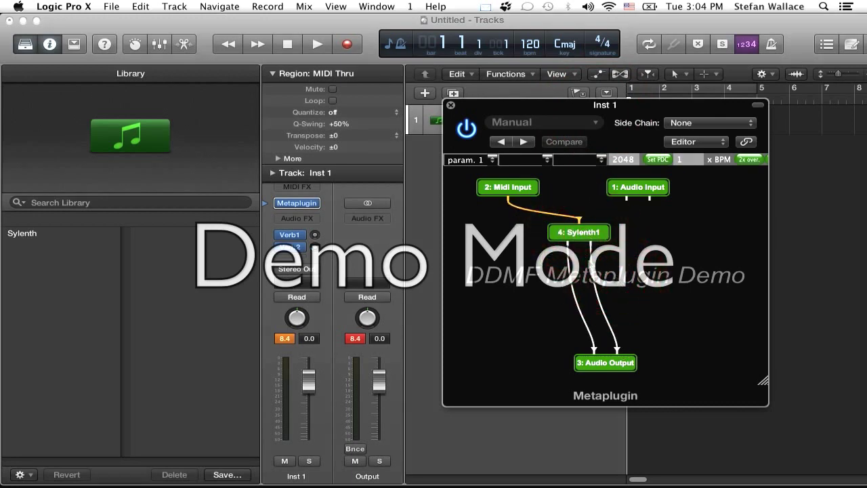
Disconnect all pins of the Sylenth1 block and reconnect the Midi Input block to it.
{"action": "left_click_drag", "start_coordinate": [639, 294], "coordinate": [678, 301]}
{"action": "left_click_drag", "start_coordinate": [568, 269], "coordinate": [589, 345]}
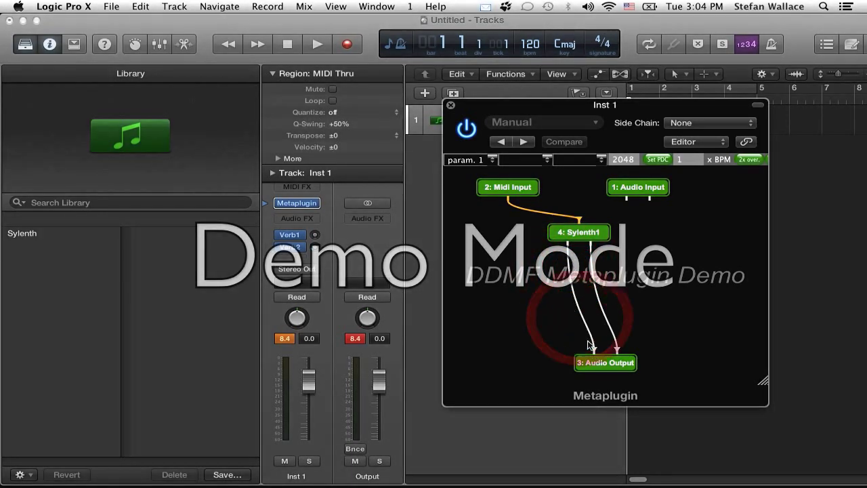
{"action": "right_click", "coordinate": [570, 230]}
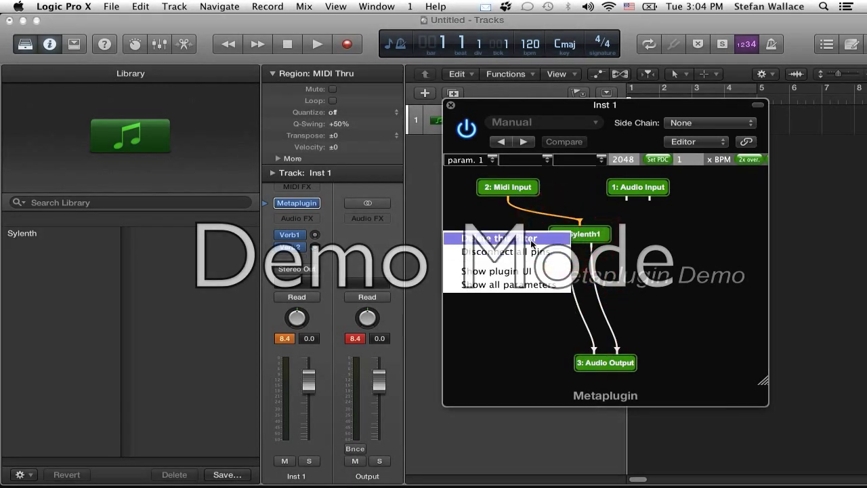
{"action": "left_click", "coordinate": [531, 249]}
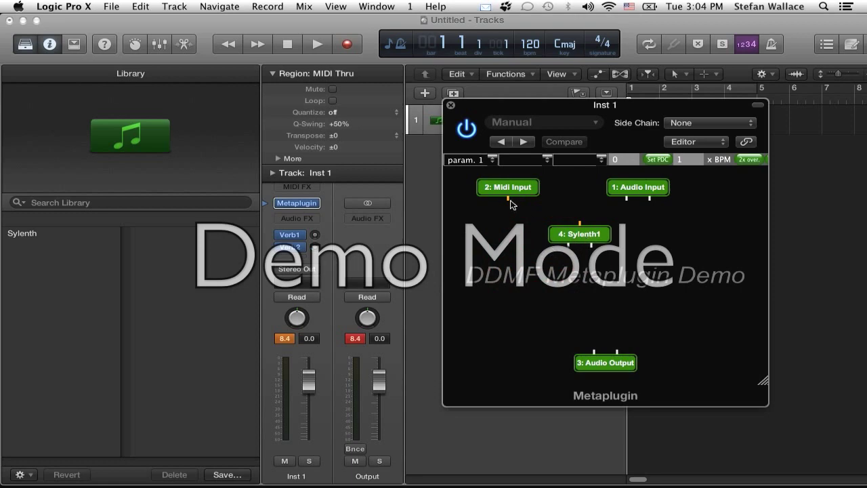
{"action": "left_click_drag", "start_coordinate": [526, 207], "coordinate": [580, 223]}
Load the bridged apEQ.vst plugin into the Metaplugin graph between the Sylenth1 and Audio Output blocks.
{"action": "right_click", "coordinate": [586, 288]}
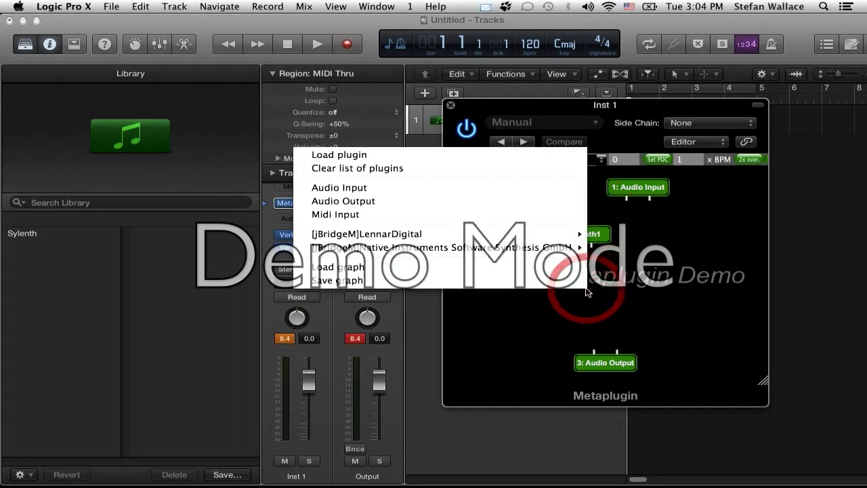
{"action": "left_click", "coordinate": [366, 154]}
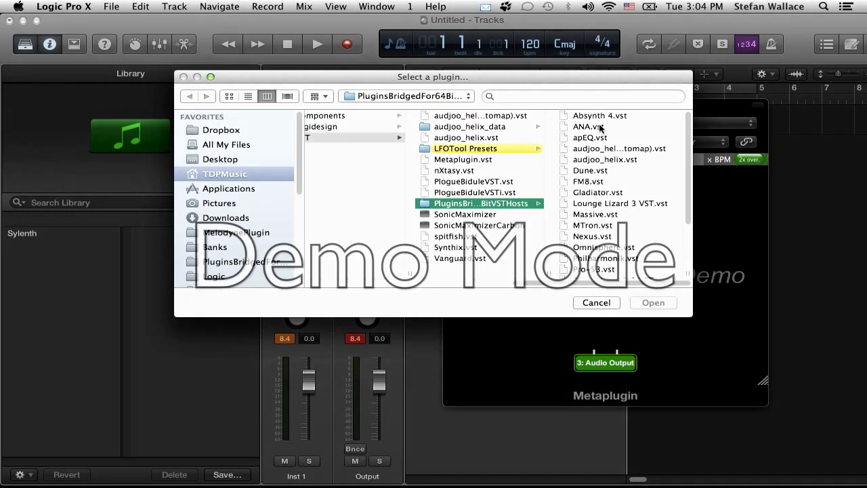
{"action": "left_click", "coordinate": [592, 137]}
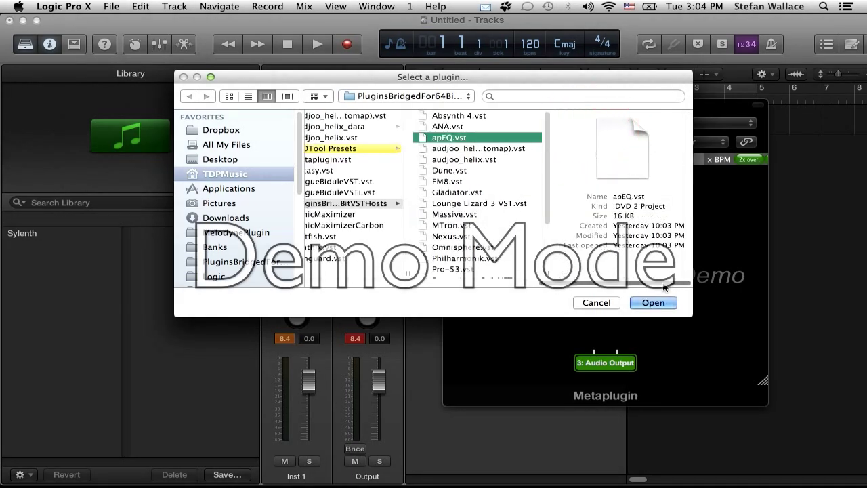
{"action": "left_click", "coordinate": [651, 302]}
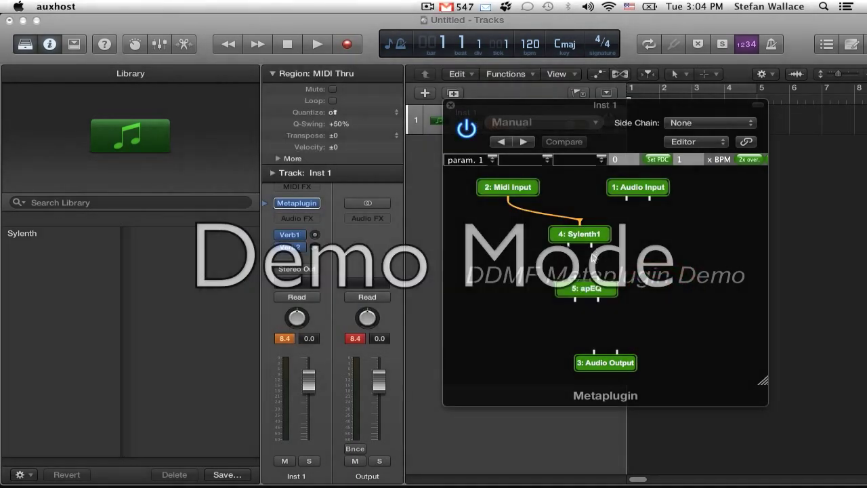
Wire the Sylenth1 outputs into apEQ and both apEQ outputs into the Audio Output block.
{"action": "left_click_drag", "start_coordinate": [568, 245], "coordinate": [597, 281]}
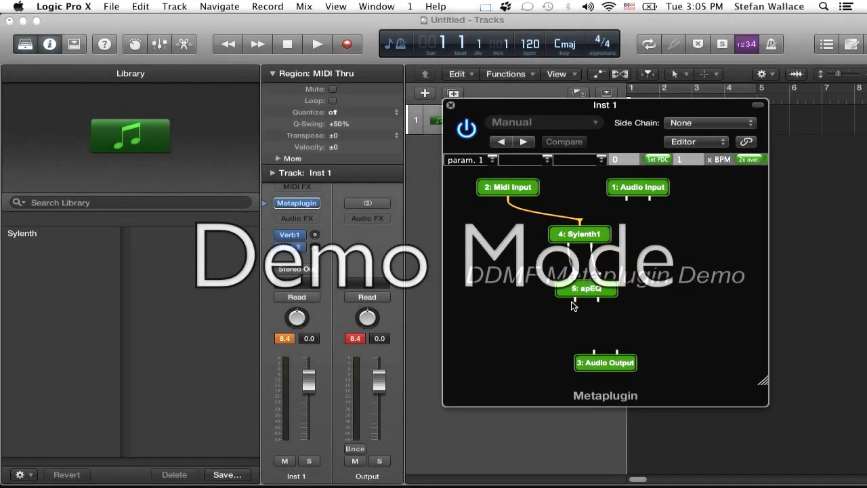
{"action": "left_click_drag", "start_coordinate": [573, 315], "coordinate": [594, 351]}
{"action": "left_click_drag", "start_coordinate": [599, 299], "coordinate": [614, 352]}
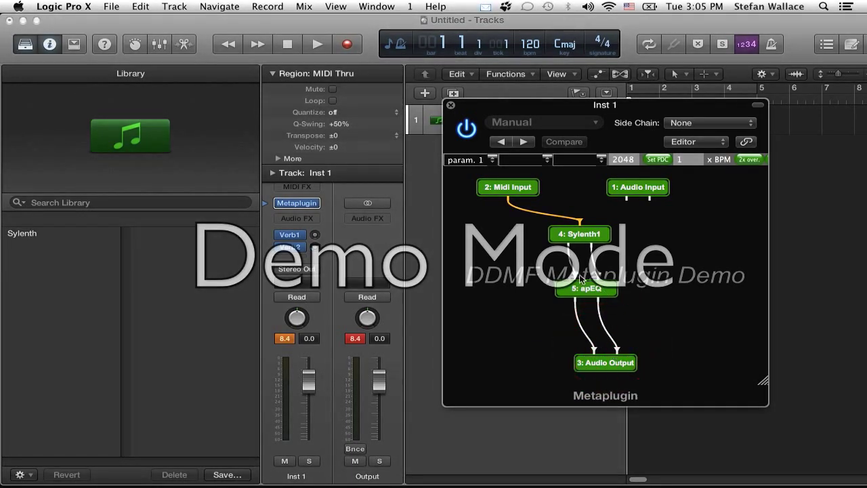
Open the apEQ block's editor, dismiss the jBridgeM demonstration notice and bring the apEQ interface forward with "Hey, where's the GUI?".
{"action": "double_click", "coordinate": [584, 287]}
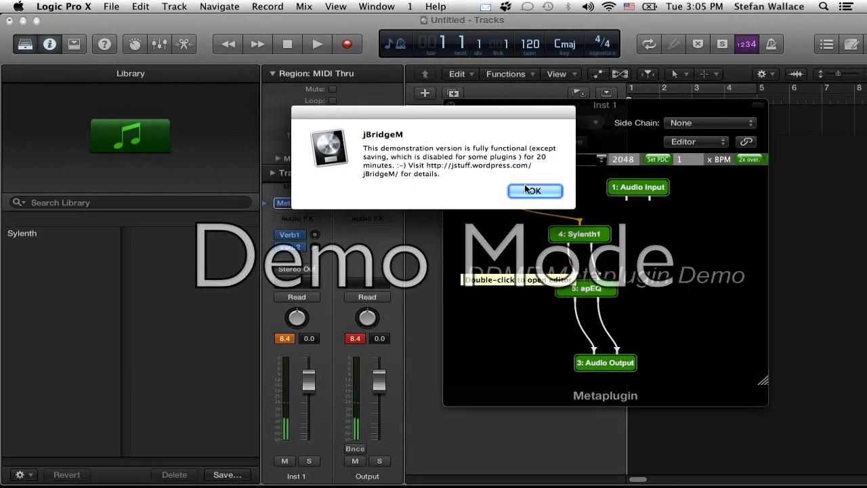
{"action": "left_click", "coordinate": [534, 190]}
{"action": "left_click_drag", "start_coordinate": [418, 216], "coordinate": [809, 215]}
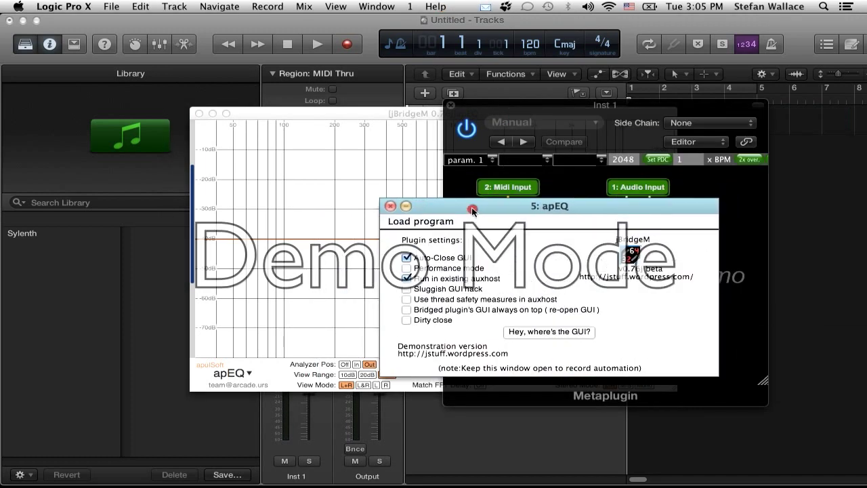
{"action": "left_click_drag", "start_coordinate": [823, 269], "coordinate": [552, 217]}
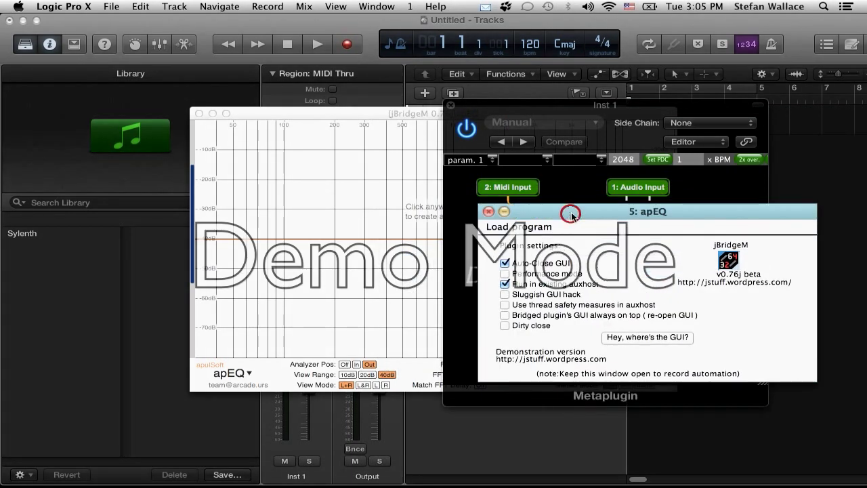
{"action": "left_click", "coordinate": [637, 338]}
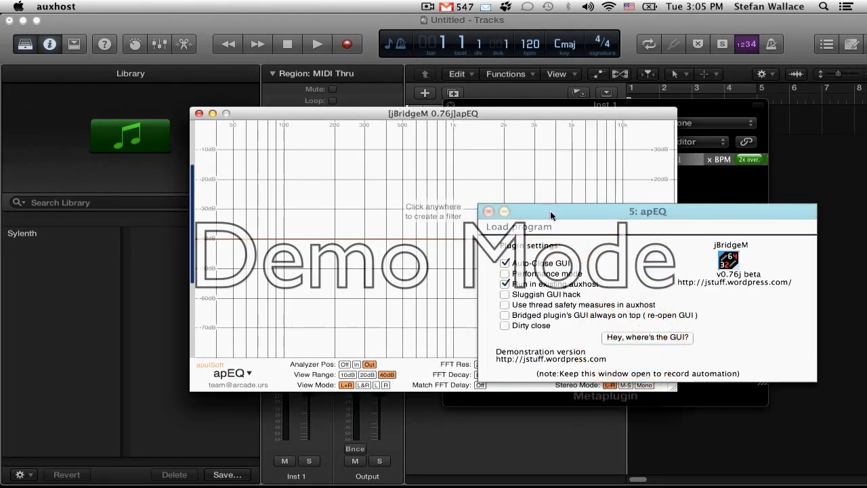
{"action": "left_click", "coordinate": [324, 111]}
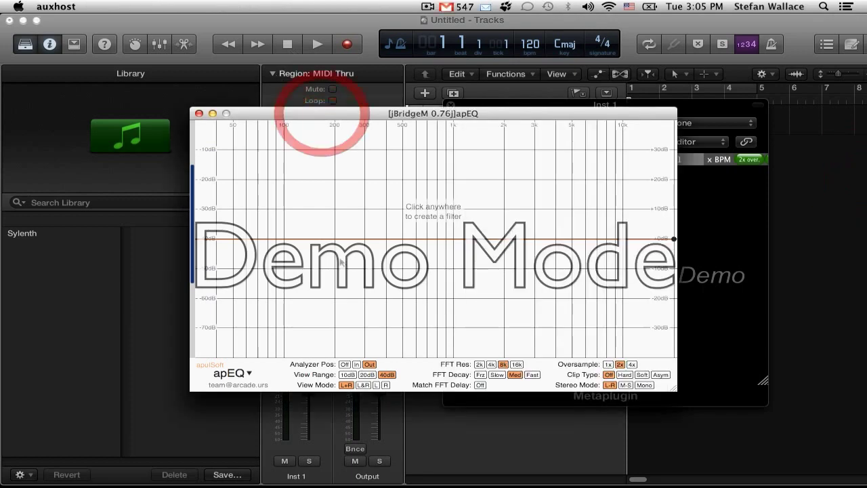
Create a Bandpass filter in apEQ at about 488 Hz and set its stack to 4x.
{"action": "left_click", "coordinate": [261, 240]}
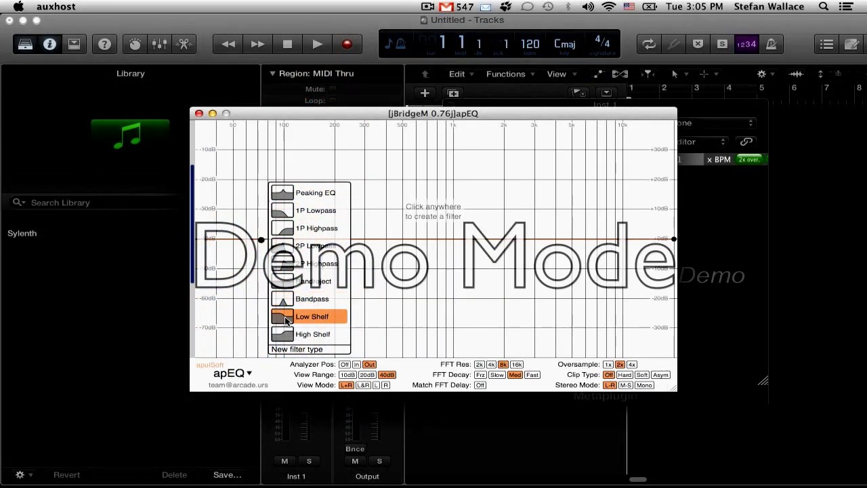
{"action": "left_click", "coordinate": [285, 334]}
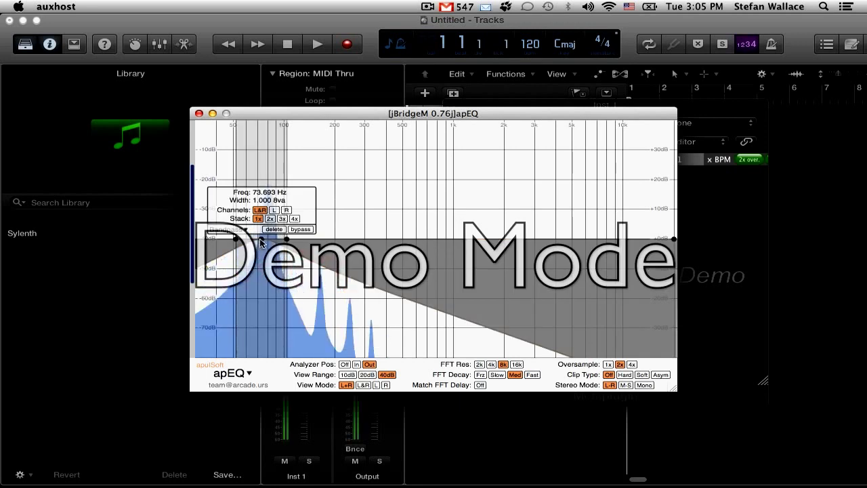
{"action": "left_click_drag", "start_coordinate": [262, 234], "coordinate": [401, 166]}
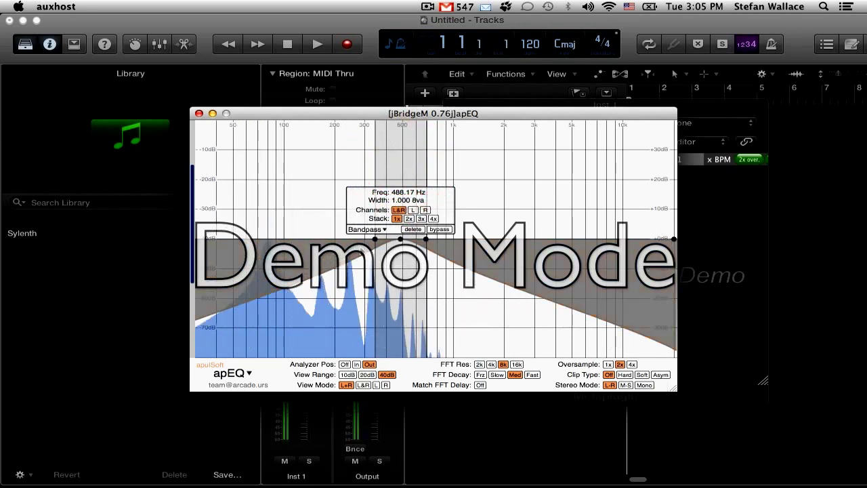
{"action": "left_click", "coordinate": [430, 217]}
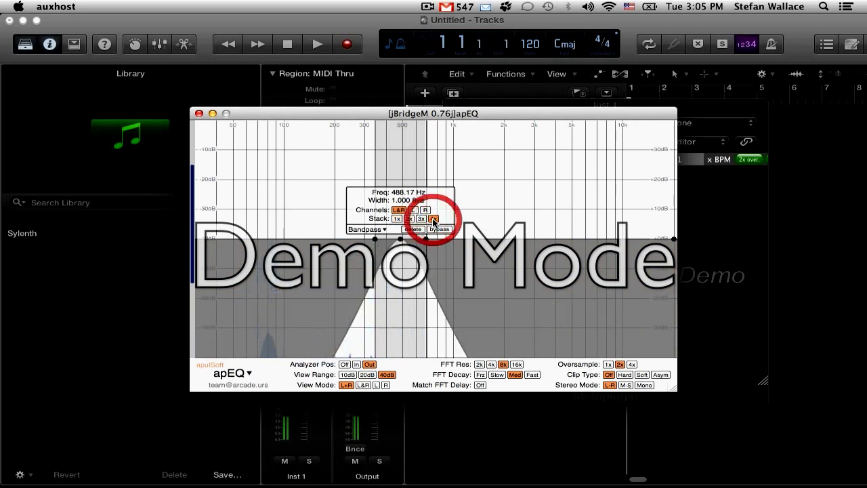
Fine-tune the bandpass position, raise apEQ's master gain to about +26.31 dB and close the apEQ interface.
{"action": "left_click", "coordinate": [400, 238]}
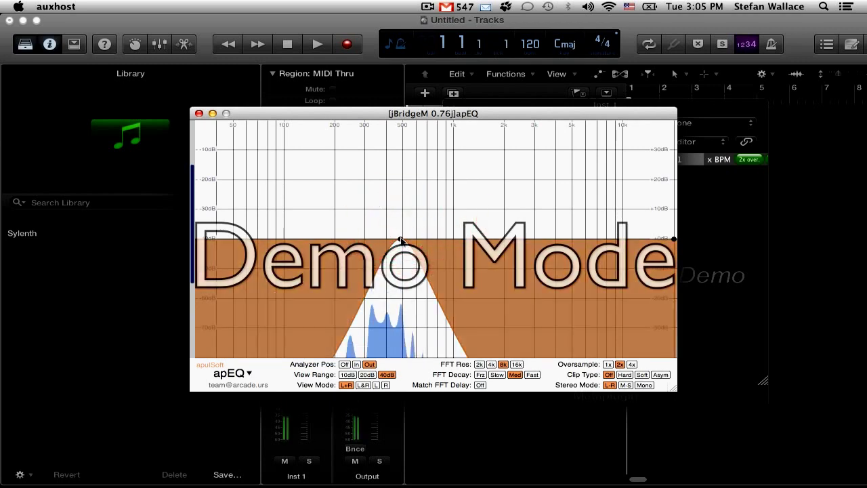
{"action": "left_click_drag", "start_coordinate": [395, 166], "coordinate": [393, 165]}
{"action": "left_click_drag", "start_coordinate": [674, 239], "coordinate": [675, 163]}
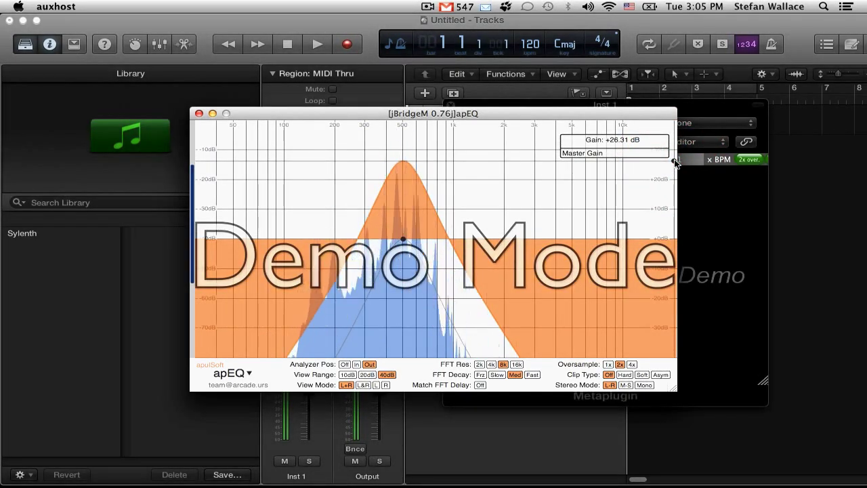
{"action": "left_click", "coordinate": [198, 113]}
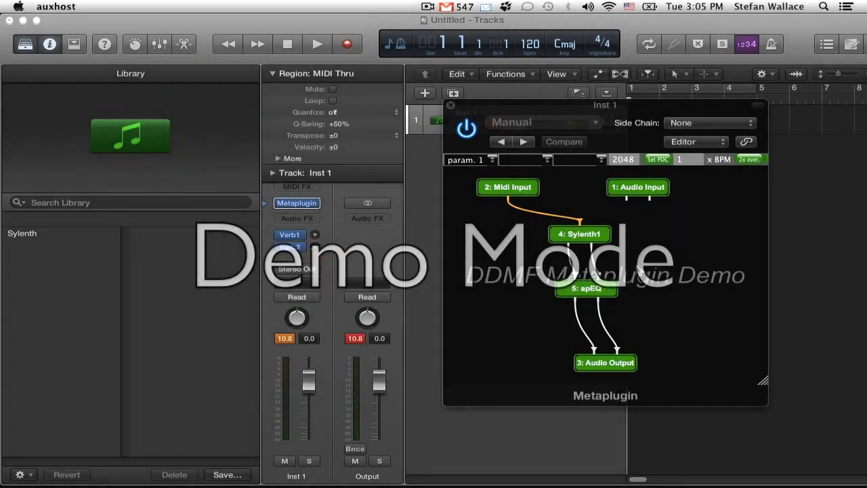
Examine the audio effect plug-in categories offered for the Inst 1 channel and leave the slot empty.
{"action": "left_click", "coordinate": [298, 219]}
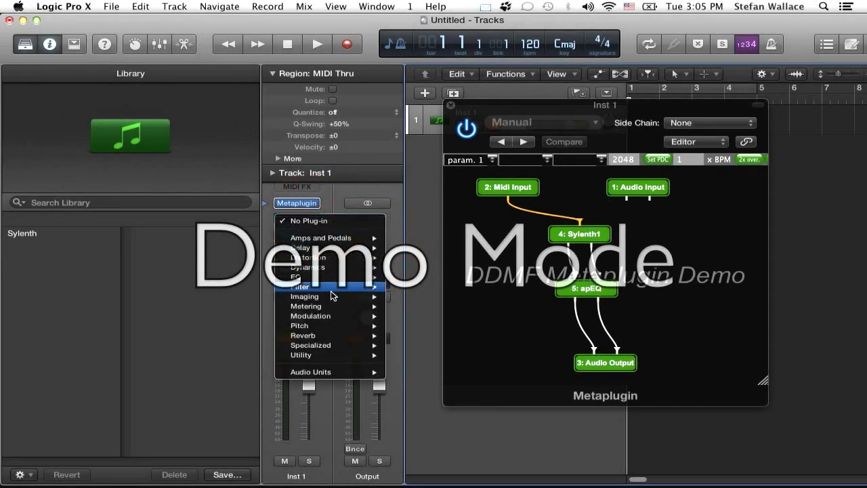
{"action": "left_click", "coordinate": [418, 244]}
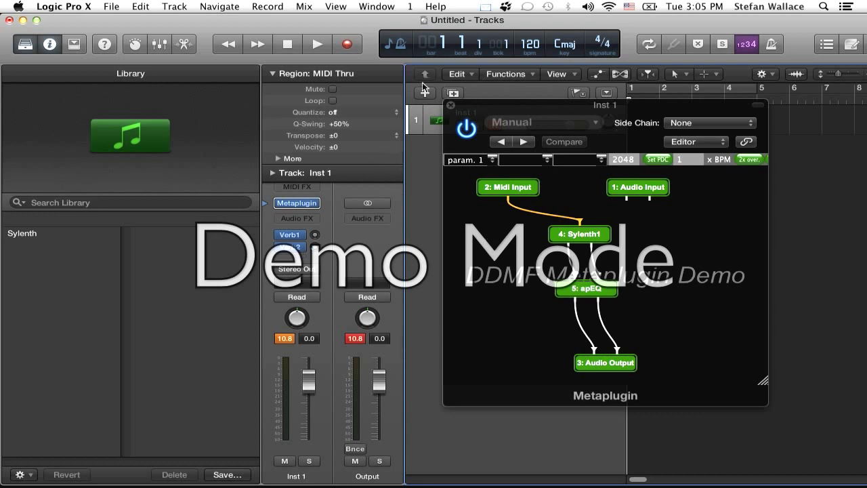
Close the Metaplugin window and the bridged Sylenth1 interface.
{"action": "left_click", "coordinate": [451, 109]}
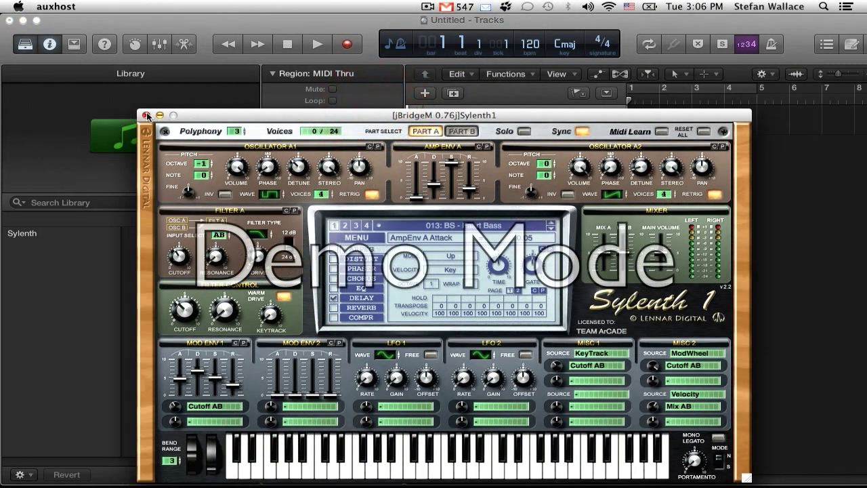
{"action": "left_click", "coordinate": [147, 115]}
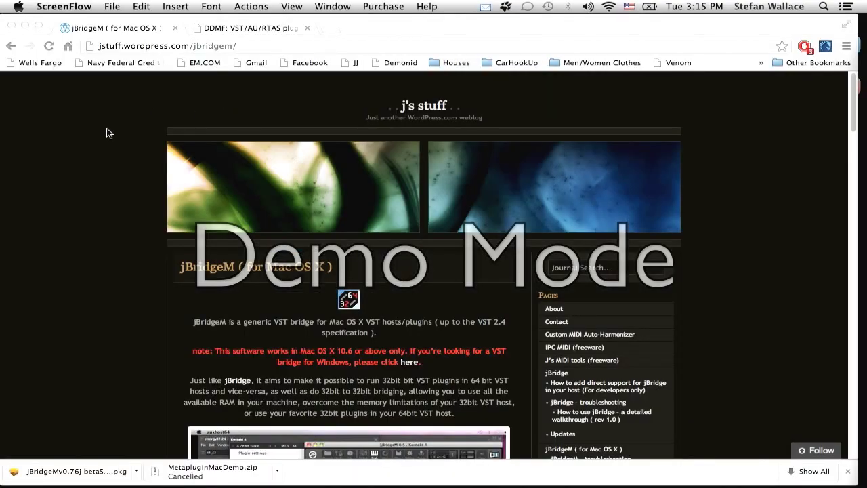
Switch to Chrome, skim the jBridgeM page's introduction and highlight its address, jstuff.wordpress.com/jbridgem/.
{"action": "scroll", "coordinate": [108, 131], "scroll_direction": "down", "scroll_amount": 5}
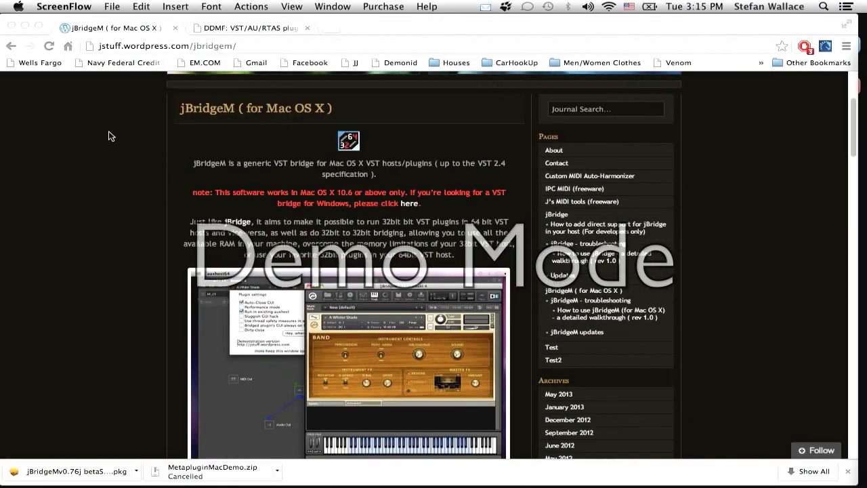
{"action": "scroll", "coordinate": [109, 131], "scroll_direction": "up", "scroll_amount": 5}
{"action": "scroll", "coordinate": [108, 132], "scroll_direction": "down", "scroll_amount": 2}
{"action": "scroll", "coordinate": [110, 134], "scroll_direction": "up", "scroll_amount": 2}
{"action": "scroll", "coordinate": [110, 136], "scroll_direction": "down", "scroll_amount": 2}
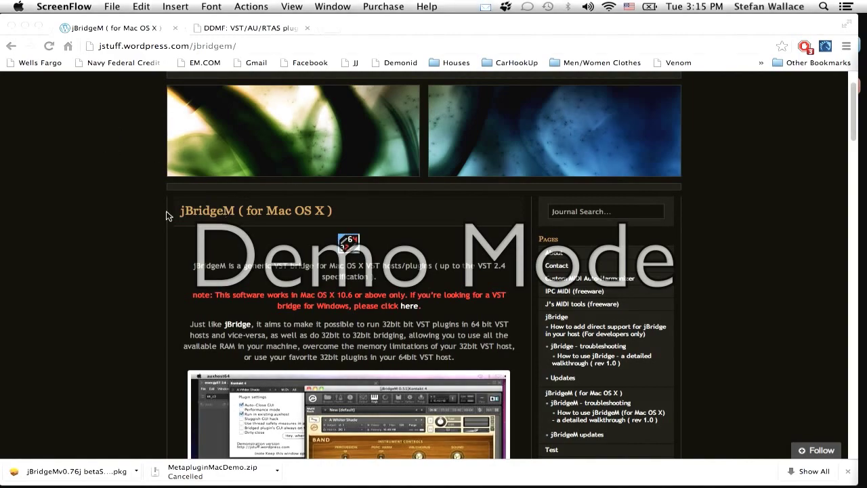
{"action": "scroll", "coordinate": [291, 207], "scroll_direction": "down", "scroll_amount": 2}
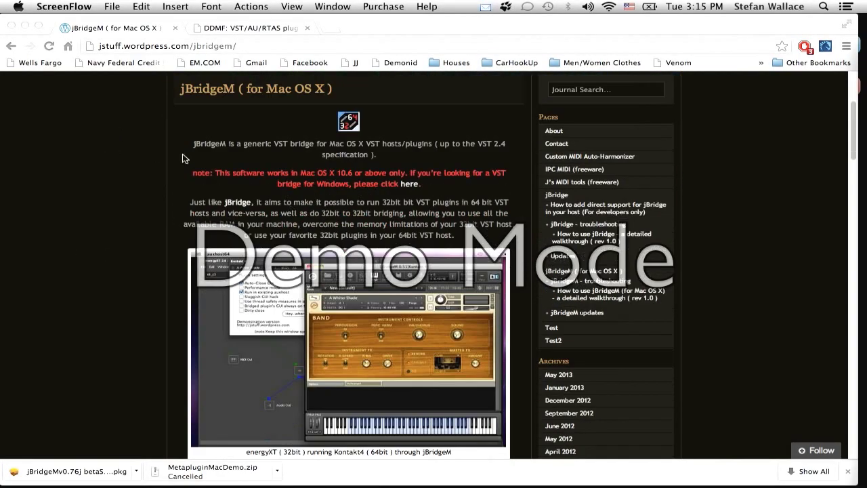
{"action": "scroll", "coordinate": [173, 145], "scroll_direction": "up", "scroll_amount": 4}
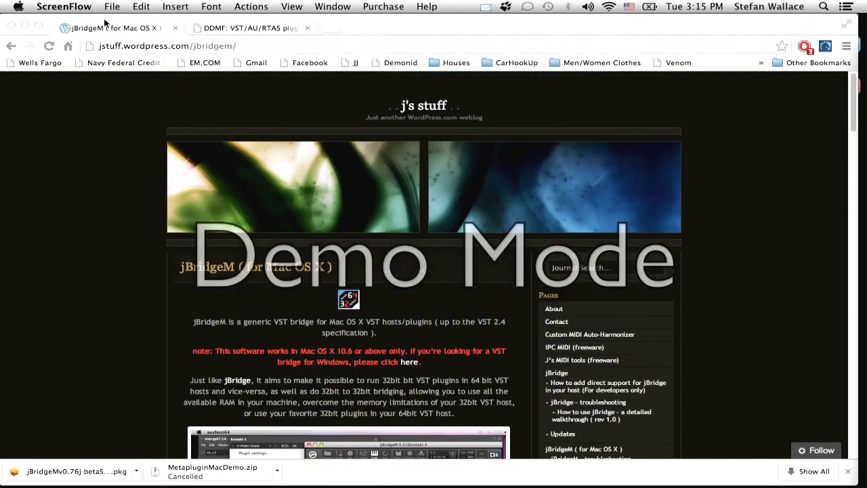
{"action": "left_click", "coordinate": [159, 48]}
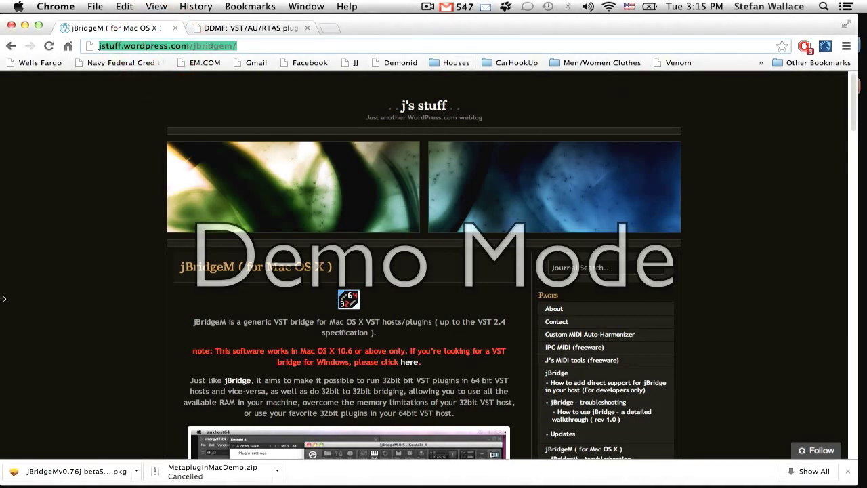
Examine the jBridgeM page's Mac OS X compatibility note, 32-bit bridging description and example host screenshots.
{"action": "scroll", "coordinate": [122, 245], "scroll_direction": "down", "scroll_amount": 5}
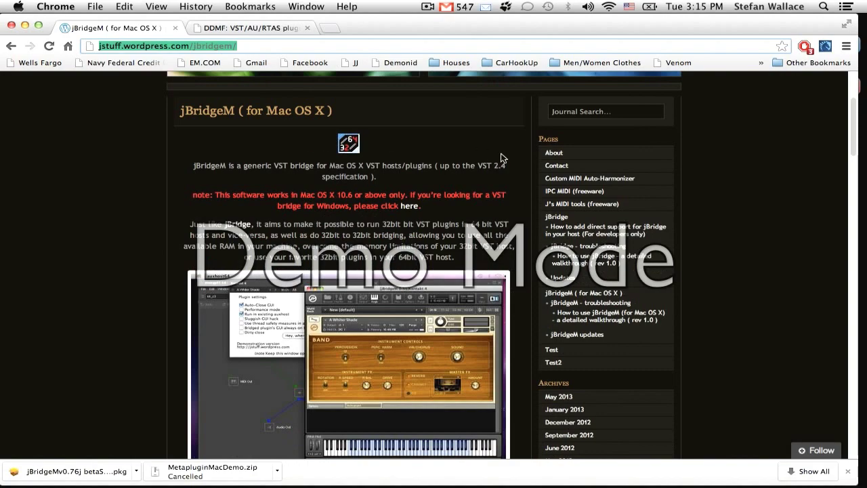
{"action": "scroll", "coordinate": [470, 178], "scroll_direction": "down", "scroll_amount": 2}
{"action": "scroll", "coordinate": [247, 185], "scroll_direction": "up", "scroll_amount": 6}
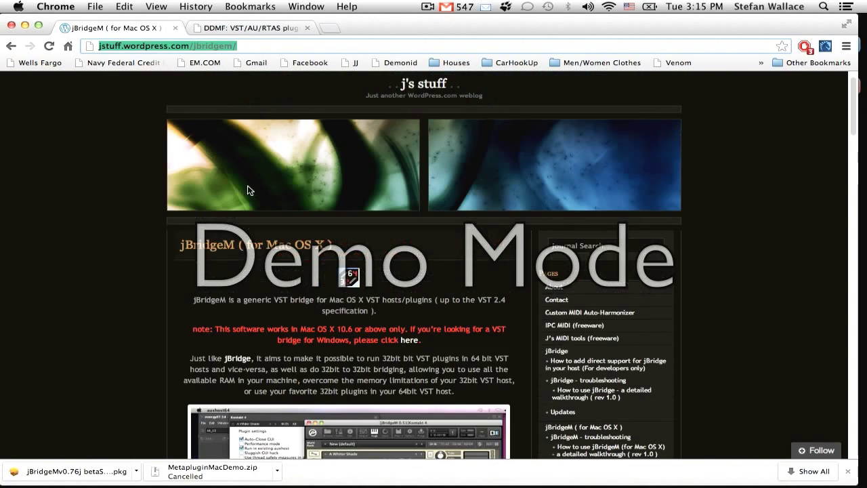
{"action": "scroll", "coordinate": [266, 322], "scroll_direction": "down", "scroll_amount": 3}
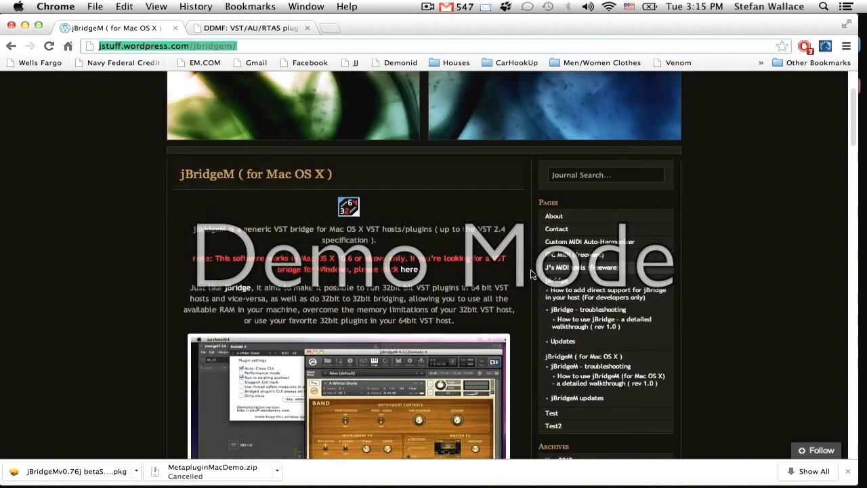
{"action": "scroll", "coordinate": [171, 239], "scroll_direction": "down", "scroll_amount": 3}
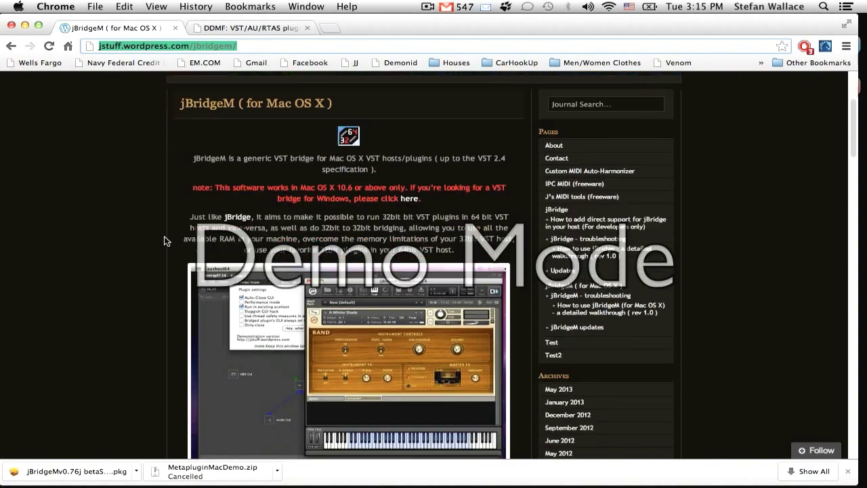
{"action": "scroll", "coordinate": [299, 202], "scroll_direction": "down", "scroll_amount": 8}
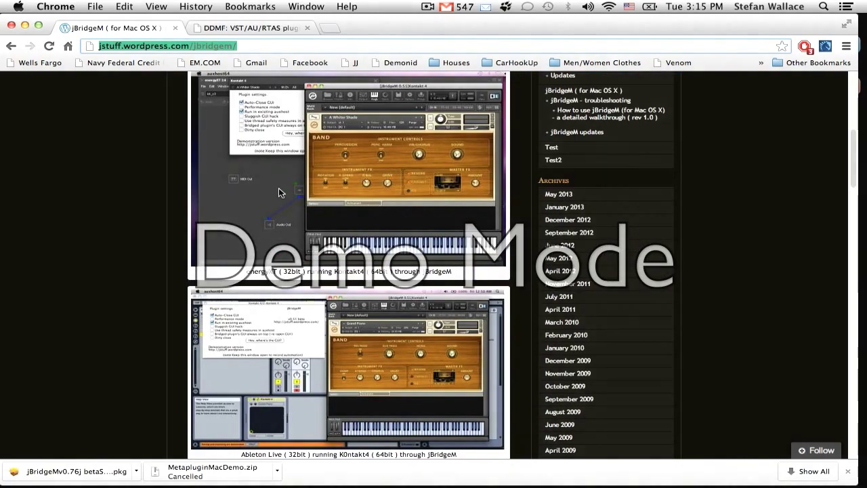
{"action": "scroll", "coordinate": [279, 190], "scroll_direction": "up", "scroll_amount": 5}
{"action": "scroll", "coordinate": [157, 204], "scroll_direction": "down", "scroll_amount": 10}
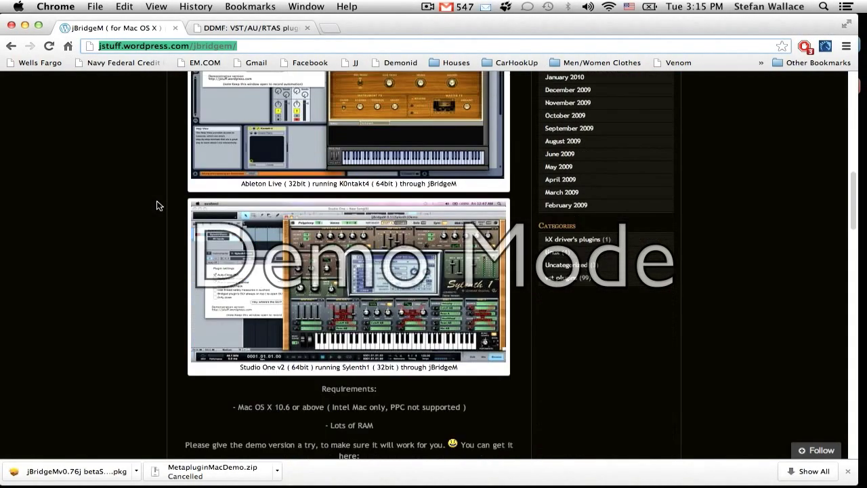
{"action": "scroll", "coordinate": [159, 206], "scroll_direction": "up", "scroll_amount": 6}
{"action": "scroll", "coordinate": [158, 206], "scroll_direction": "up", "scroll_amount": 7}
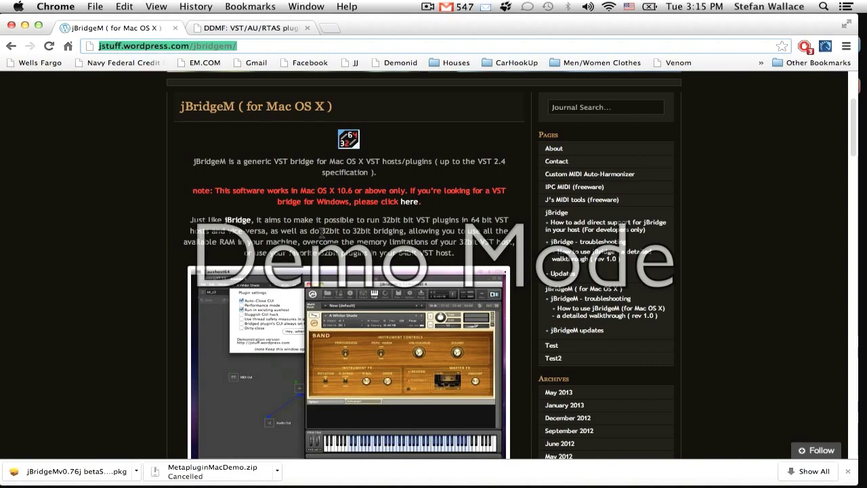
{"action": "scroll", "coordinate": [187, 227], "scroll_direction": "down", "scroll_amount": 1}
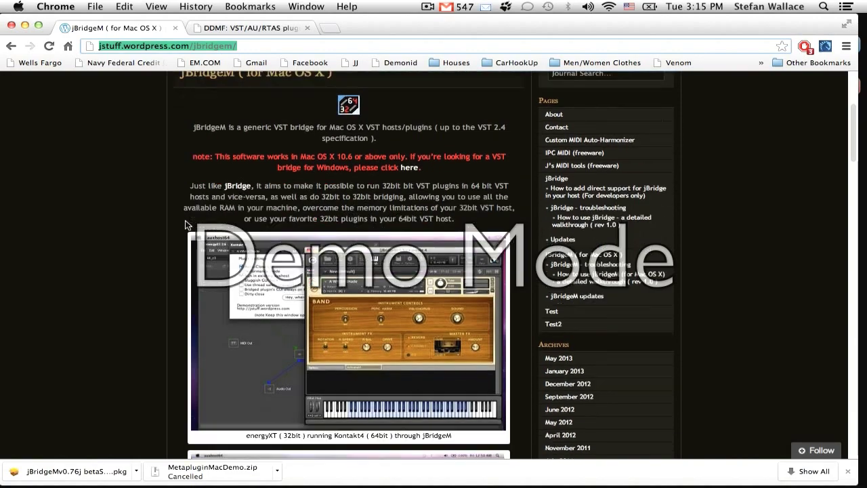
{"action": "scroll", "coordinate": [188, 226], "scroll_direction": "up", "scroll_amount": 5}
{"action": "scroll", "coordinate": [188, 225], "scroll_direction": "down", "scroll_amount": 5}
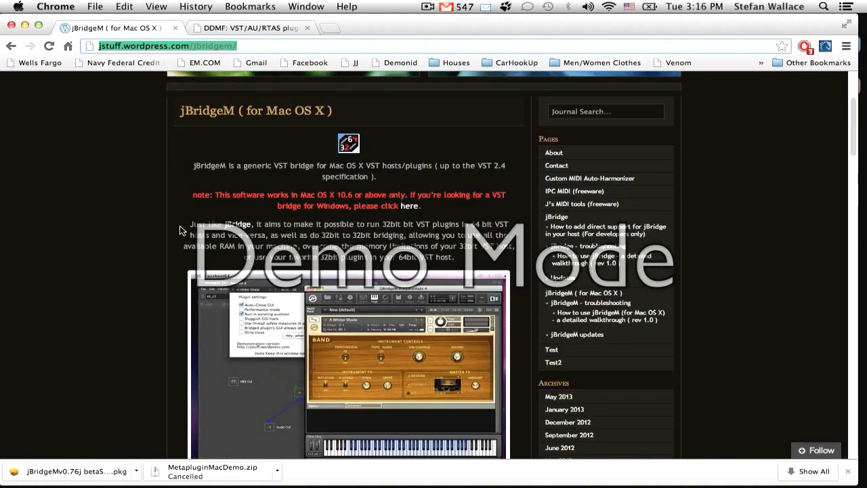
Read the jBridgeM page from the example screenshots through the requirements and demo download links.
{"action": "scroll", "coordinate": [195, 224], "scroll_direction": "down", "scroll_amount": 3}
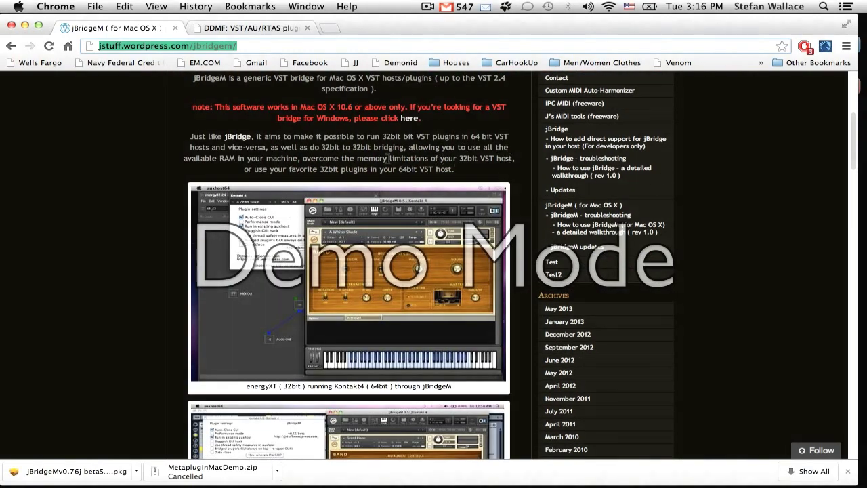
{"action": "scroll", "coordinate": [190, 175], "scroll_direction": "down", "scroll_amount": 1}
{"action": "scroll", "coordinate": [181, 172], "scroll_direction": "down", "scroll_amount": 12}
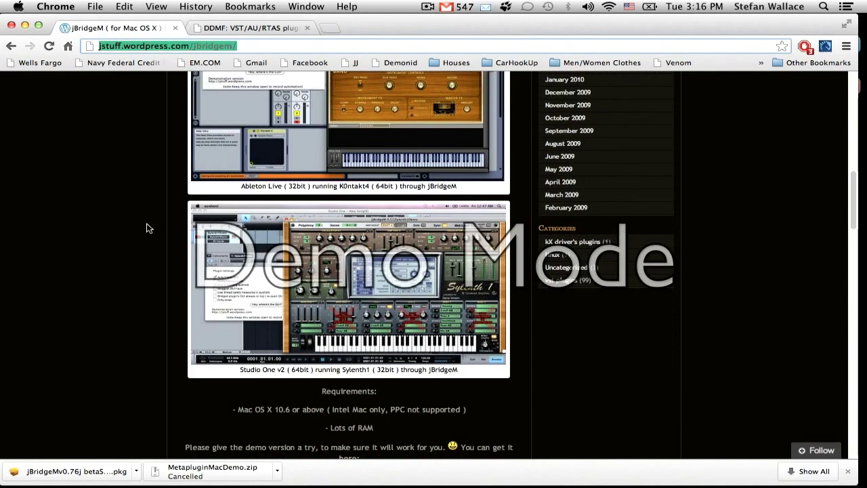
{"action": "scroll", "coordinate": [163, 260], "scroll_direction": "up", "scroll_amount": 11}
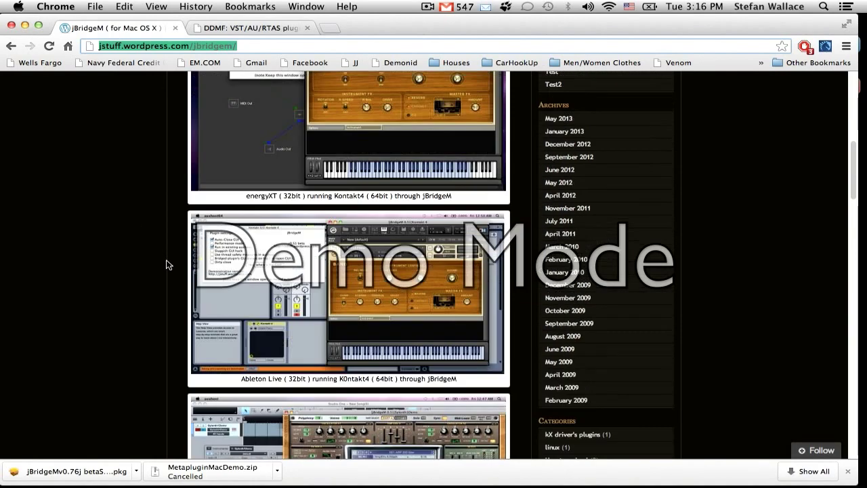
{"action": "scroll", "coordinate": [166, 259], "scroll_direction": "down", "scroll_amount": 12}
{"action": "scroll", "coordinate": [166, 265], "scroll_direction": "down", "scroll_amount": 3}
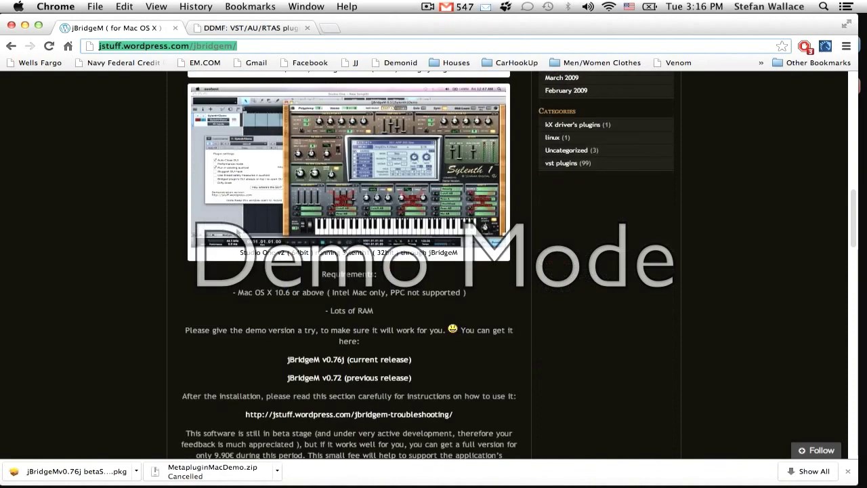
{"action": "scroll", "coordinate": [468, 294], "scroll_direction": "down", "scroll_amount": 2}
{"action": "scroll", "coordinate": [472, 294], "scroll_direction": "down", "scroll_amount": 2}
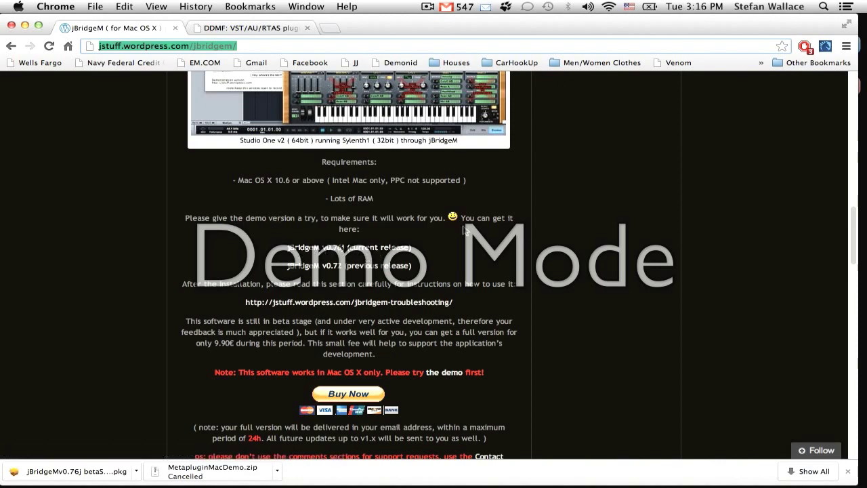
Review the jBridgeM full-version purchase details, troubleshooting link and the v0.76j current release download link.
{"action": "scroll", "coordinate": [474, 252], "scroll_direction": "down", "scroll_amount": 3}
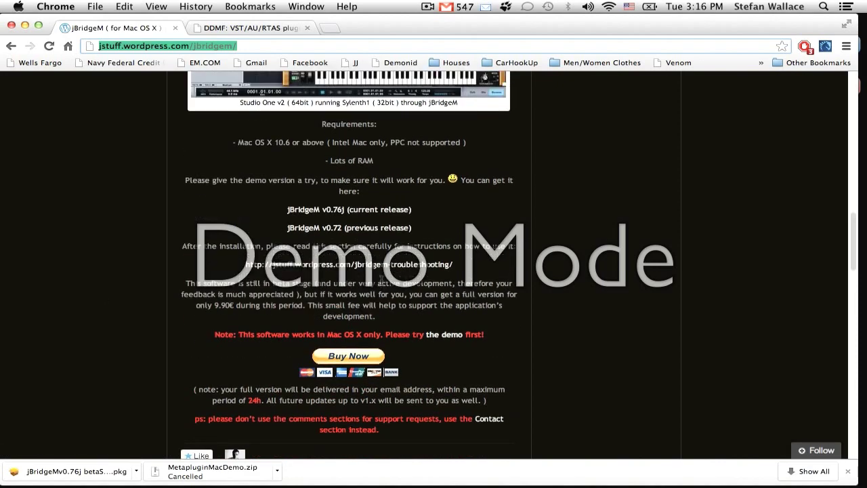
{"action": "scroll", "coordinate": [380, 284], "scroll_direction": "up", "scroll_amount": 3}
{"action": "scroll", "coordinate": [487, 292], "scroll_direction": "down", "scroll_amount": 2}
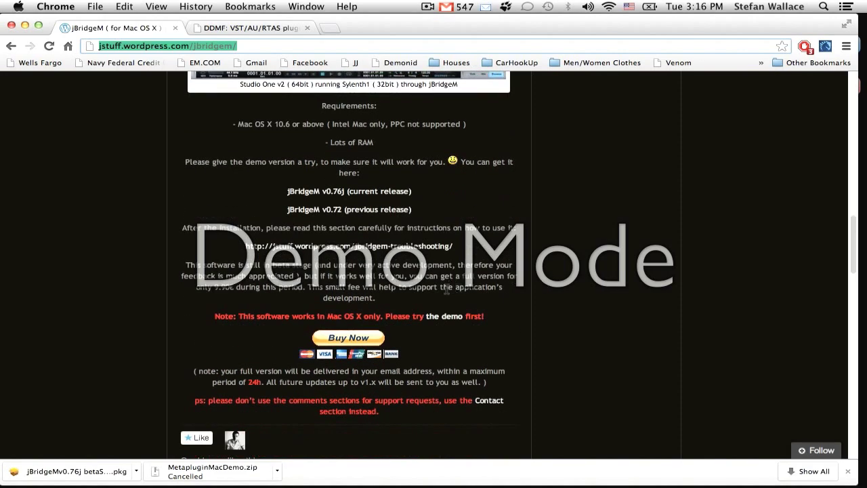
{"action": "scroll", "coordinate": [404, 298], "scroll_direction": "up", "scroll_amount": 1}
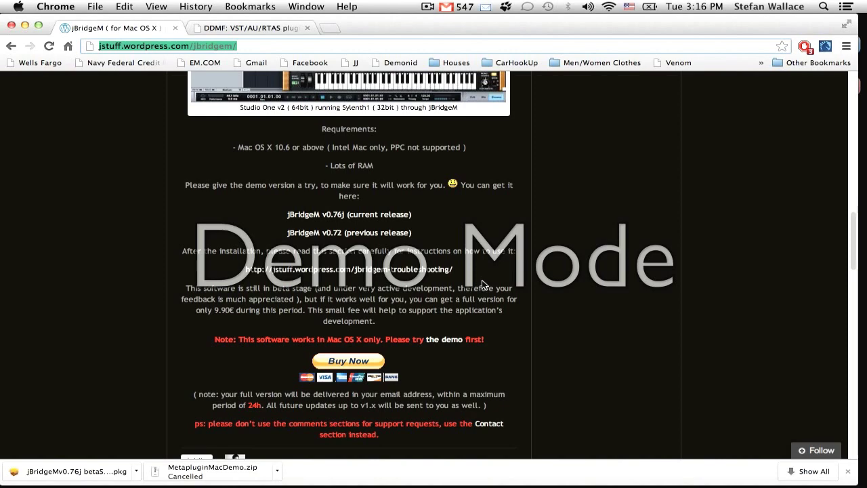
{"action": "scroll", "coordinate": [484, 284], "scroll_direction": "up", "scroll_amount": 5}
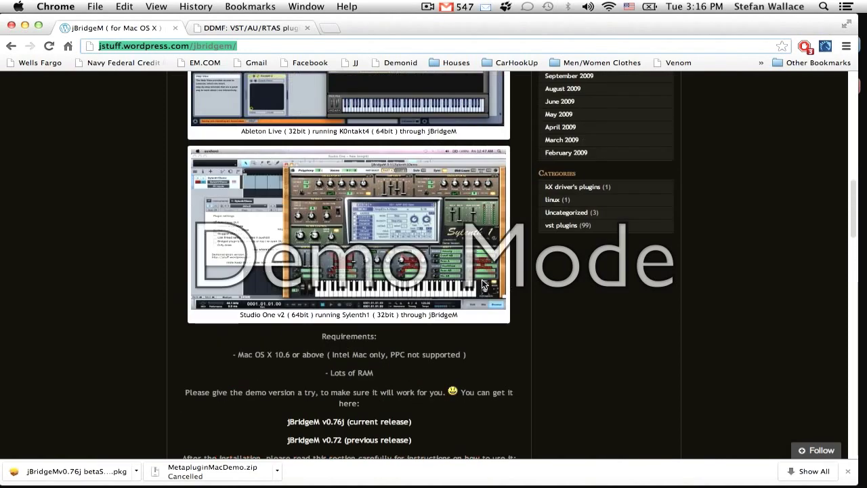
{"action": "scroll", "coordinate": [483, 283], "scroll_direction": "down", "scroll_amount": 5}
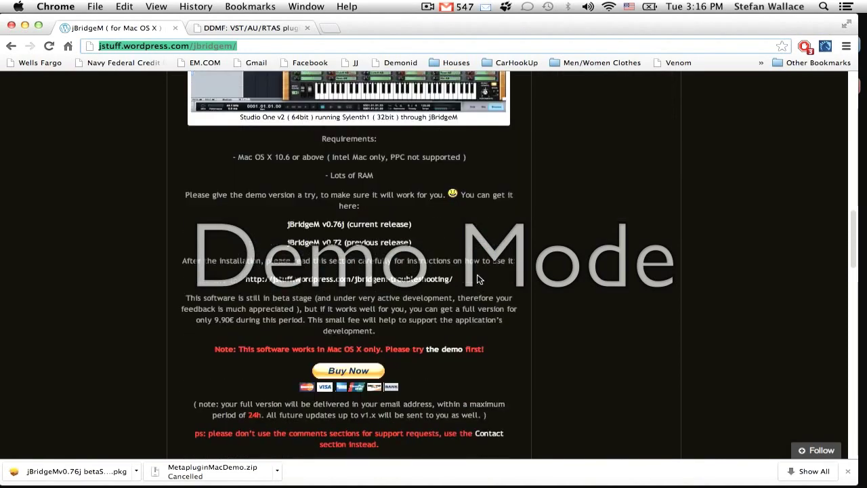
{"action": "scroll", "coordinate": [484, 283], "scroll_direction": "up", "scroll_amount": 5}
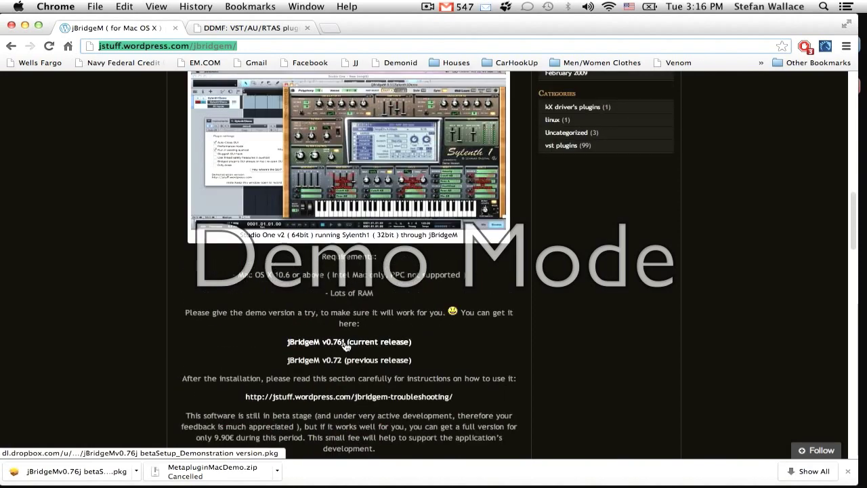
Open the DDMF Metaplugin product page and examine its purchase, free demo and bundle options and its description.
{"action": "left_click", "coordinate": [239, 29]}
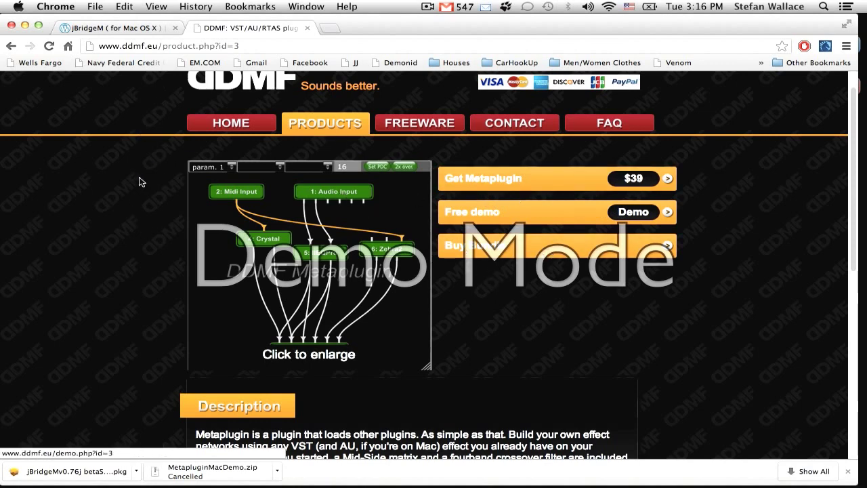
{"action": "scroll", "coordinate": [139, 182], "scroll_direction": "up", "scroll_amount": 2}
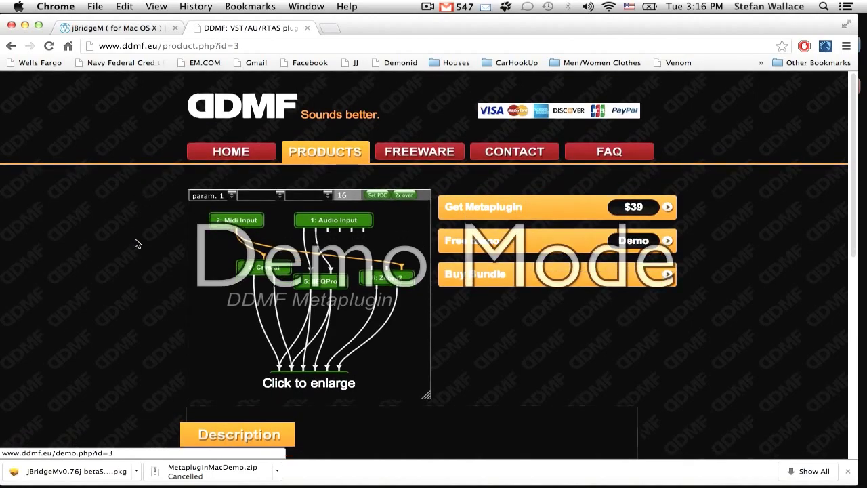
{"action": "scroll", "coordinate": [136, 243], "scroll_direction": "down", "scroll_amount": 5}
{"action": "scroll", "coordinate": [136, 243], "scroll_direction": "up", "scroll_amount": 4}
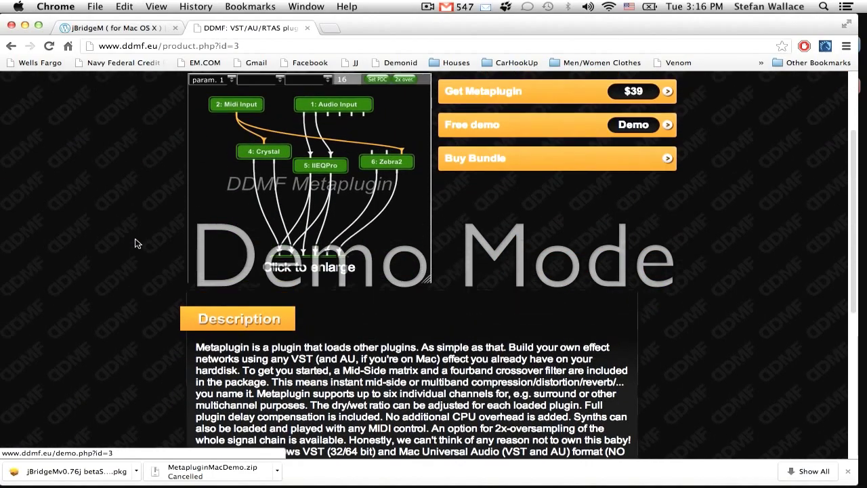
{"action": "scroll", "coordinate": [136, 243], "scroll_direction": "down", "scroll_amount": 4}
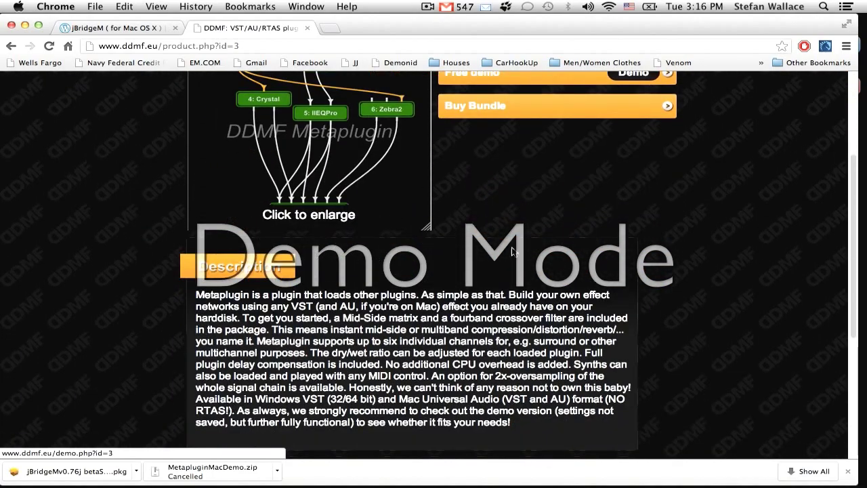
{"action": "scroll", "coordinate": [476, 233], "scroll_direction": "up", "scroll_amount": 5}
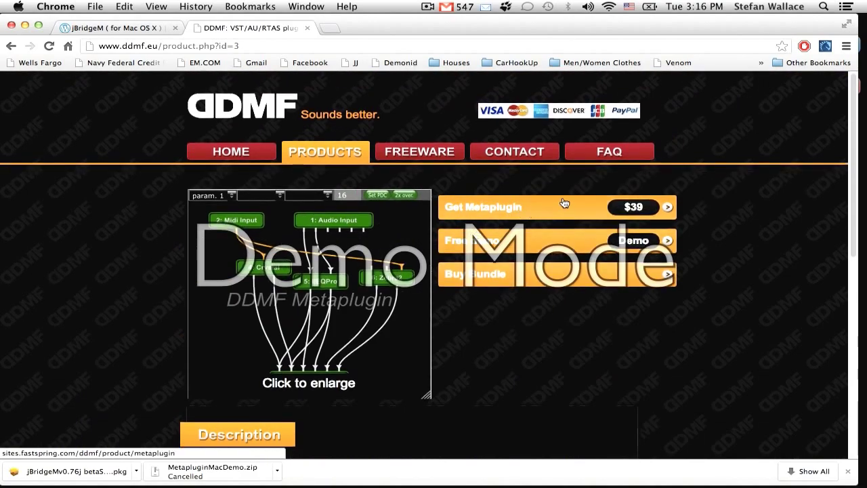
{"action": "scroll", "coordinate": [517, 340], "scroll_direction": "down", "scroll_amount": 10}
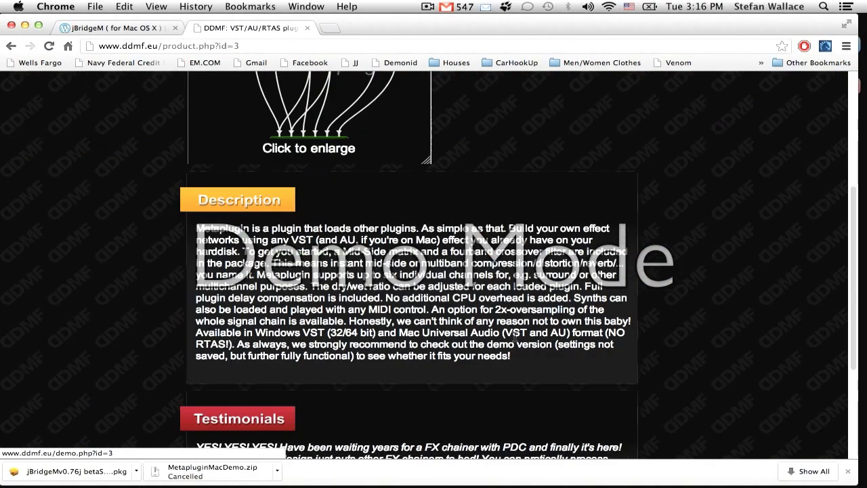
{"action": "scroll", "coordinate": [515, 340], "scroll_direction": "down", "scroll_amount": 2}
{"action": "scroll", "coordinate": [474, 325], "scroll_direction": "up", "scroll_amount": 6}
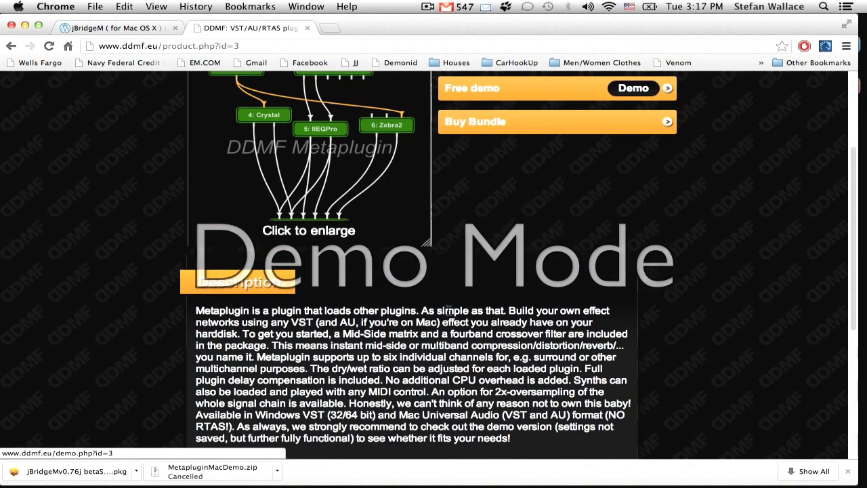
{"action": "scroll", "coordinate": [449, 312], "scroll_direction": "down", "scroll_amount": 2}
{"action": "scroll", "coordinate": [448, 309], "scroll_direction": "down", "scroll_amount": 1}
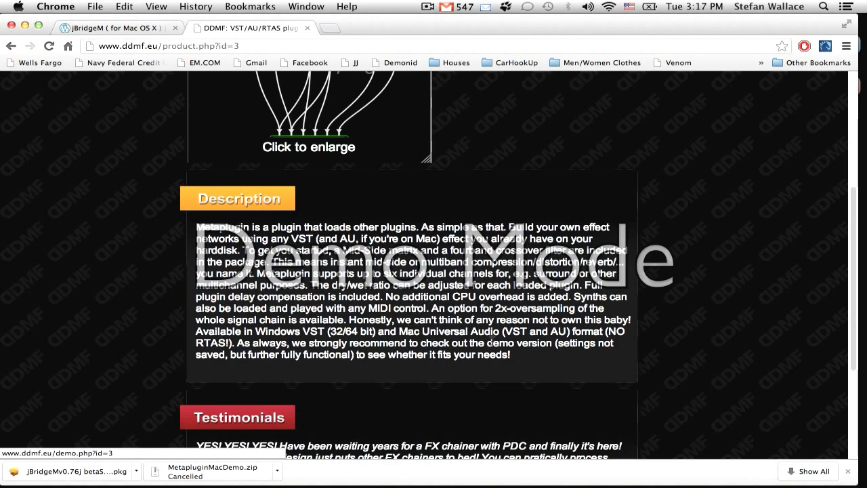
Switch to the desktop, open the MetapluginMacDemo folder, and examine its component and VST files.
{"action": "scroll", "coordinate": [206, 318], "scroll_direction": "up", "scroll_amount": 7}
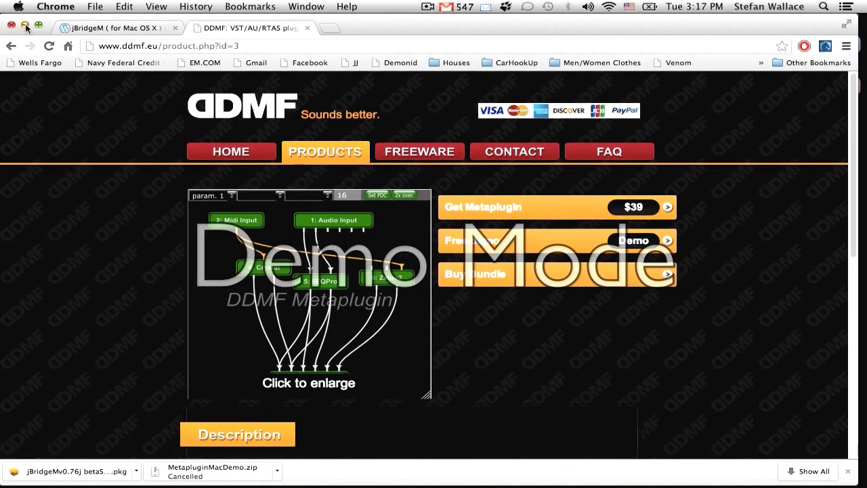
{"action": "left_click", "coordinate": [25, 25]}
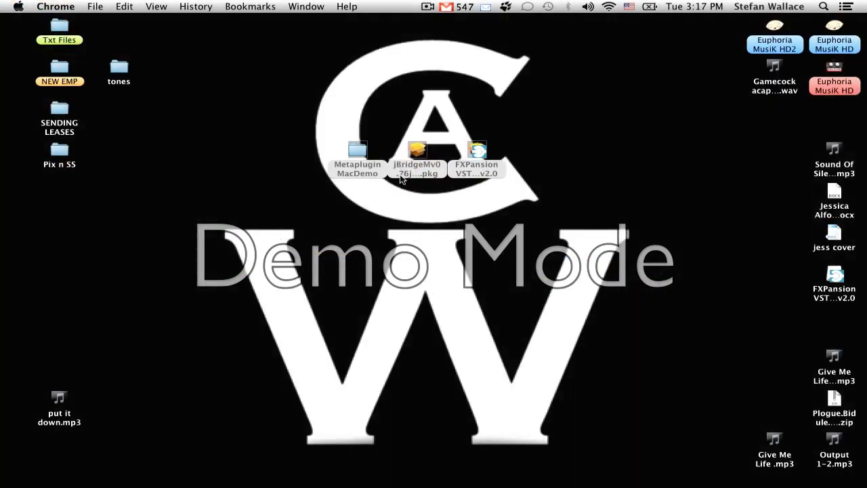
{"action": "left_click", "coordinate": [395, 222]}
{"action": "left_click", "coordinate": [369, 190]}
{"action": "left_click", "coordinate": [357, 150]}
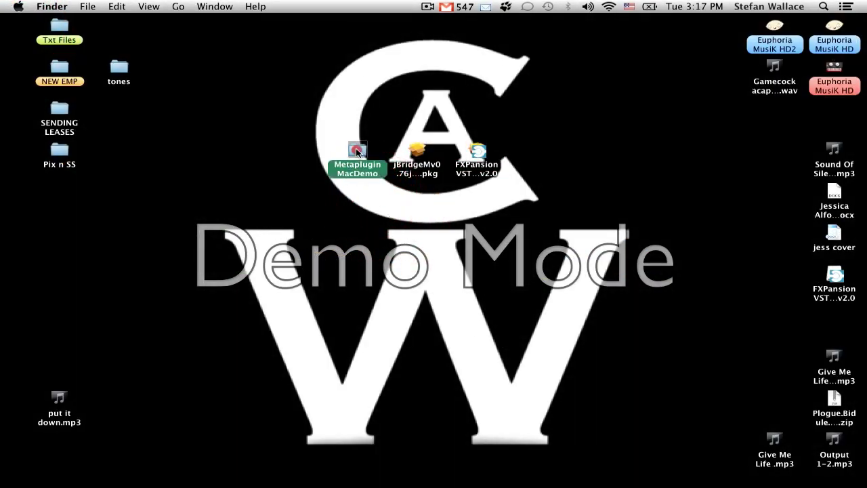
{"action": "double_click", "coordinate": [356, 150]}
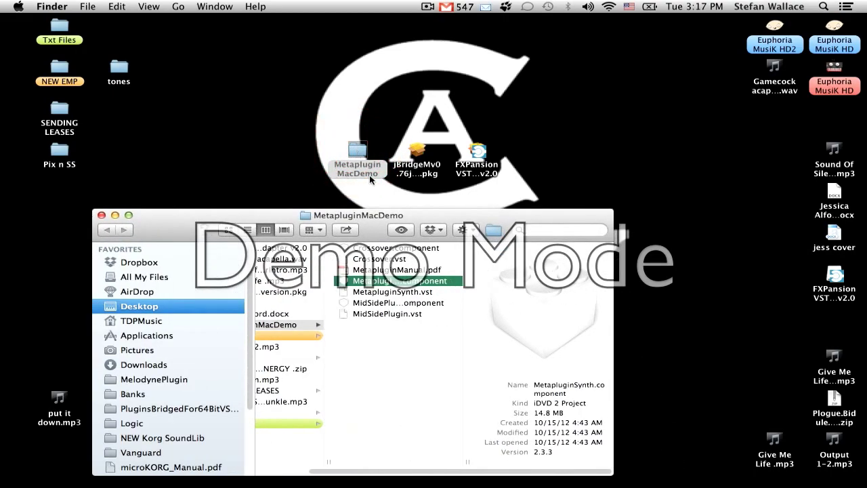
{"action": "left_click_drag", "start_coordinate": [432, 218], "coordinate": [364, 60]}
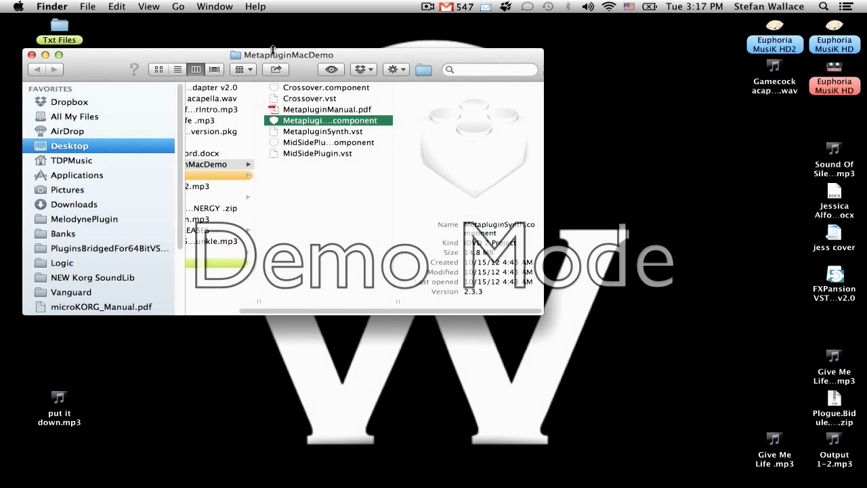
{"action": "left_click_drag", "start_coordinate": [296, 56], "coordinate": [426, 219]}
{"action": "left_click", "coordinate": [174, 218]}
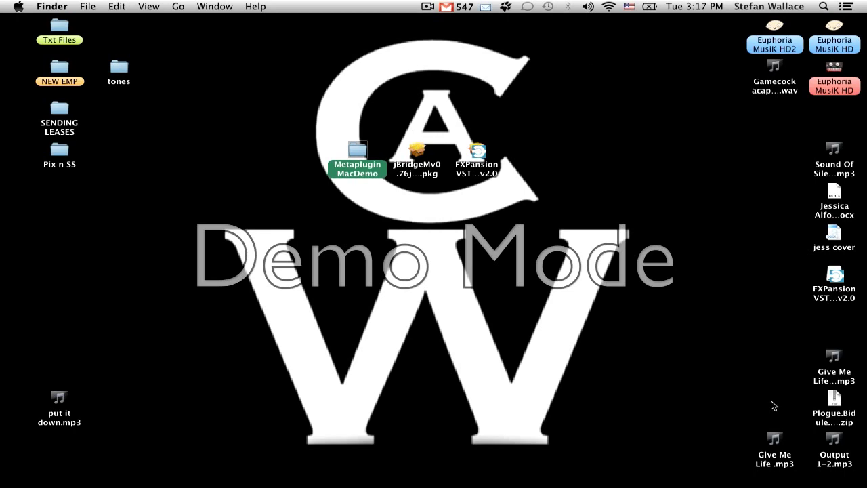
Restore the jBridgerM window and set it to skip scanning the listed directories so that only chosen plugins are bridged.
{"action": "mouse_move", "coordinate": [730, 482]}
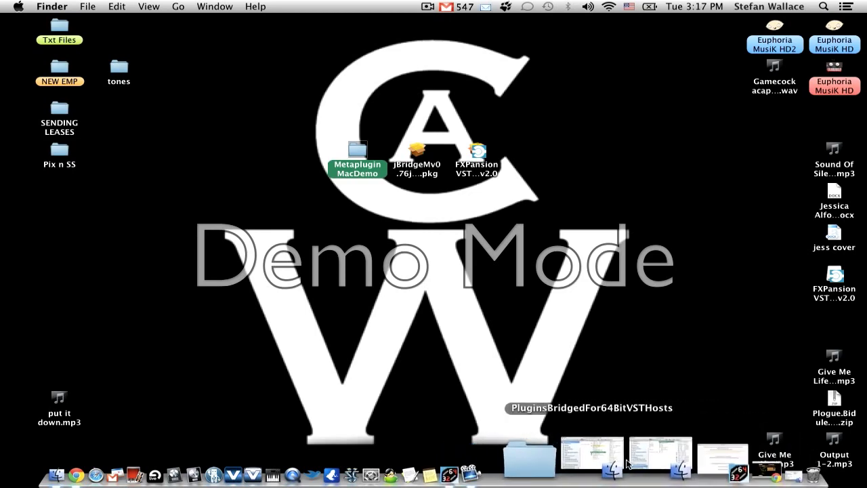
{"action": "left_click", "coordinate": [656, 464]}
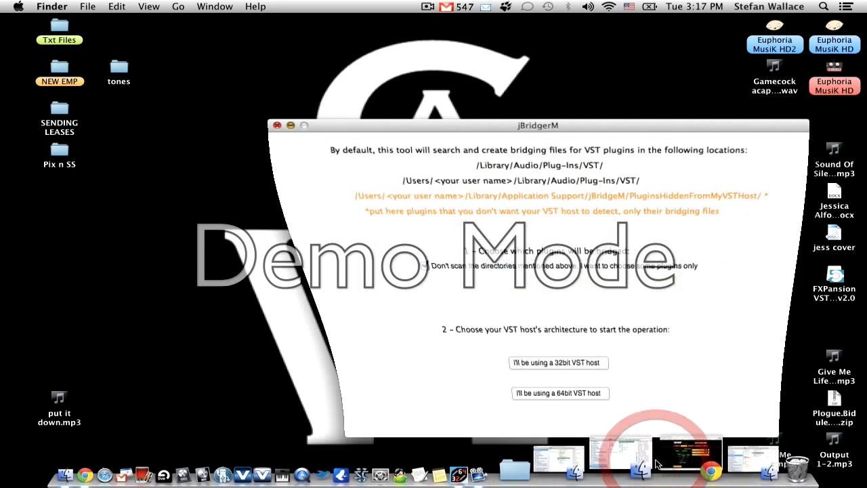
{"action": "left_click_drag", "start_coordinate": [568, 126], "coordinate": [462, 111]}
{"action": "left_click", "coordinate": [418, 152]}
{"action": "left_click", "coordinate": [271, 250]}
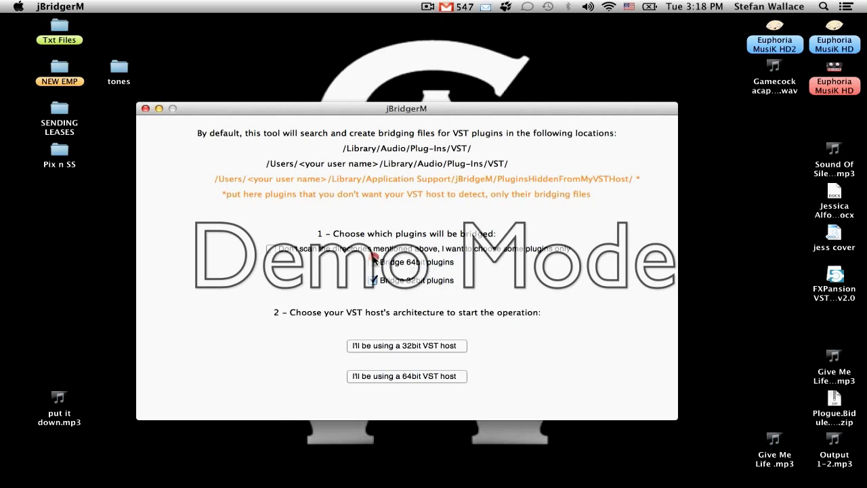
{"action": "left_click", "coordinate": [373, 280]}
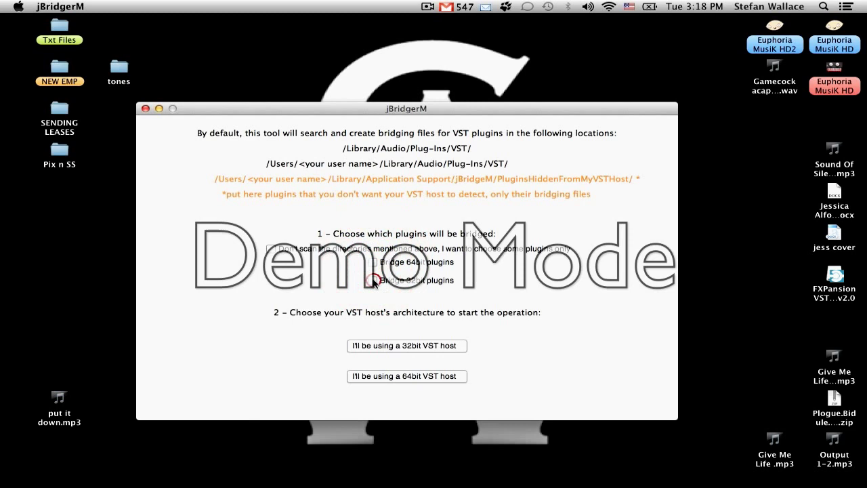
{"action": "left_click", "coordinate": [271, 249]}
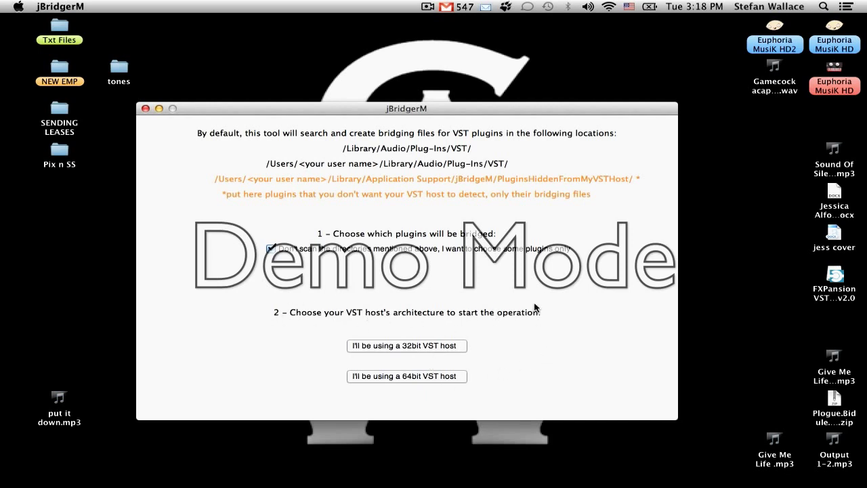
Start bridging for a 64bit VST host and browse to Library/Audio/Plug-Ins/VST on the Euphoria MusiK HD drive.
{"action": "left_click", "coordinate": [409, 375]}
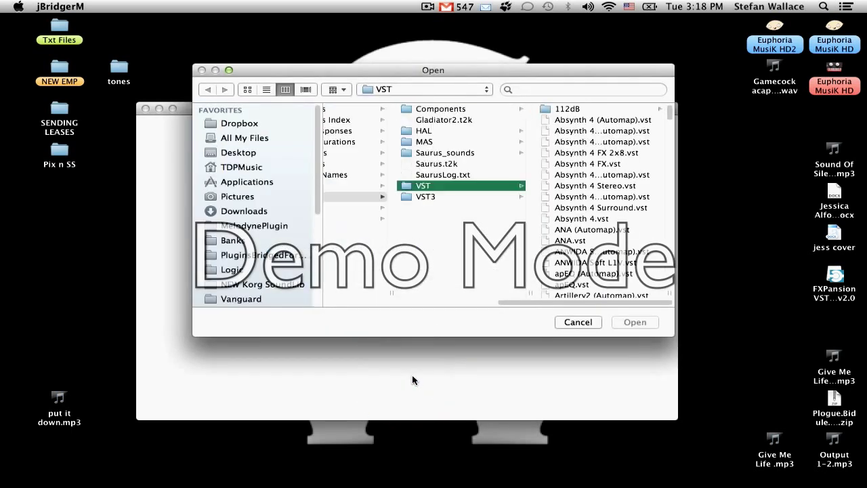
{"action": "scroll", "coordinate": [497, 223], "scroll_direction": "left", "scroll_amount": 10}
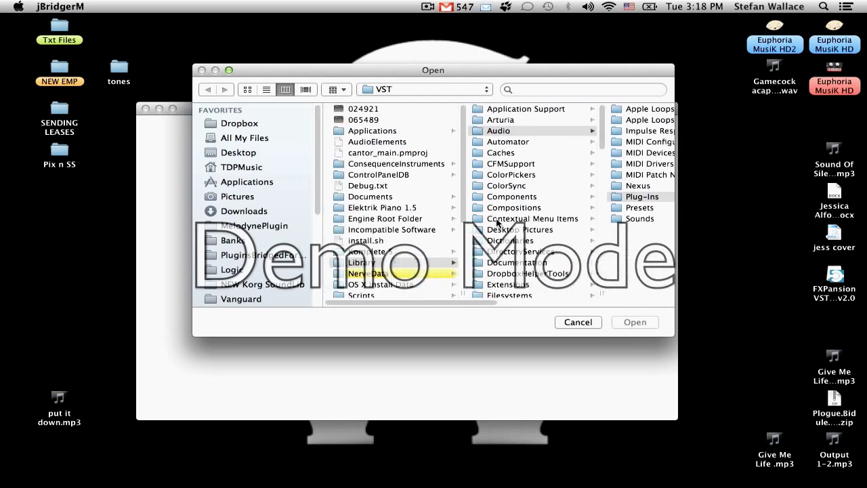
{"action": "scroll", "coordinate": [497, 222], "scroll_direction": "left", "scroll_amount": 5}
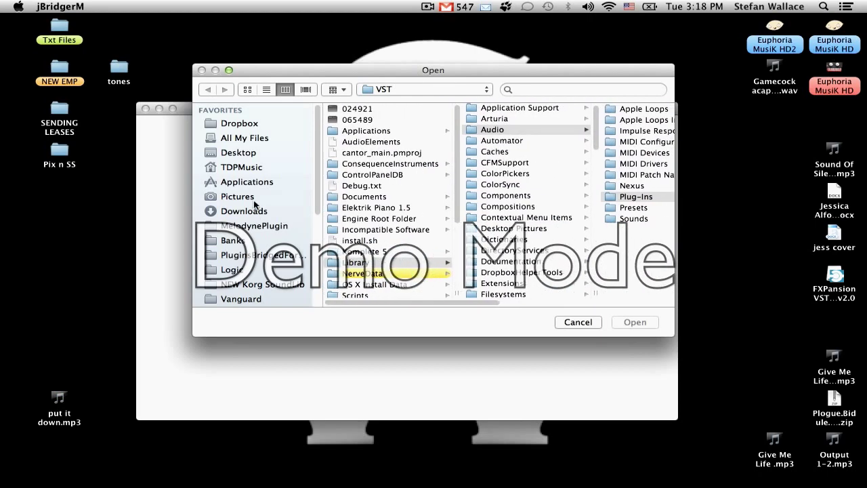
{"action": "scroll", "coordinate": [255, 205], "scroll_direction": "down", "scroll_amount": 5}
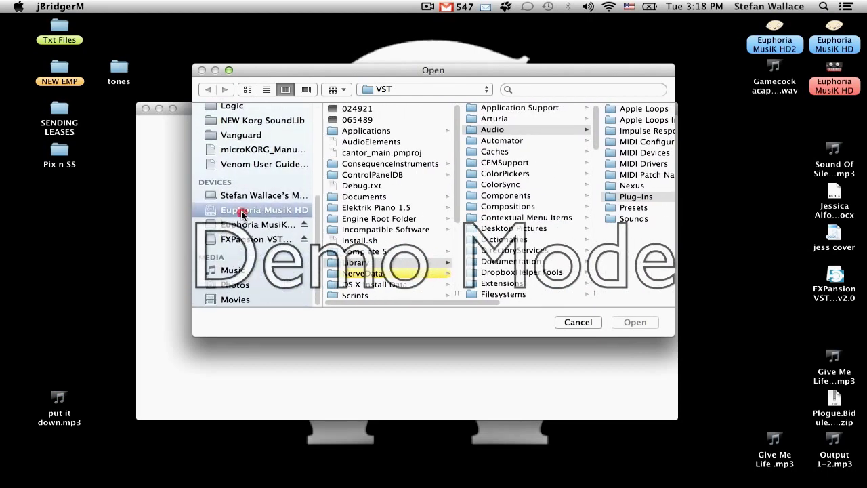
{"action": "left_click", "coordinate": [248, 210]}
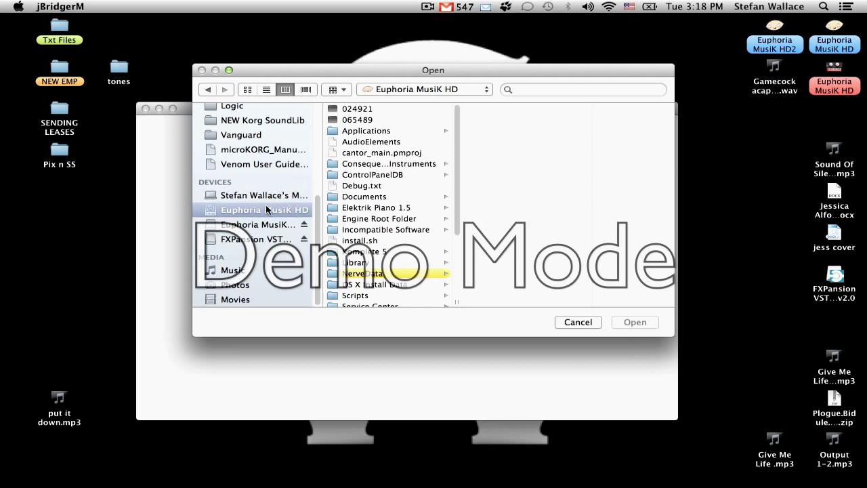
{"action": "left_click", "coordinate": [359, 263]}
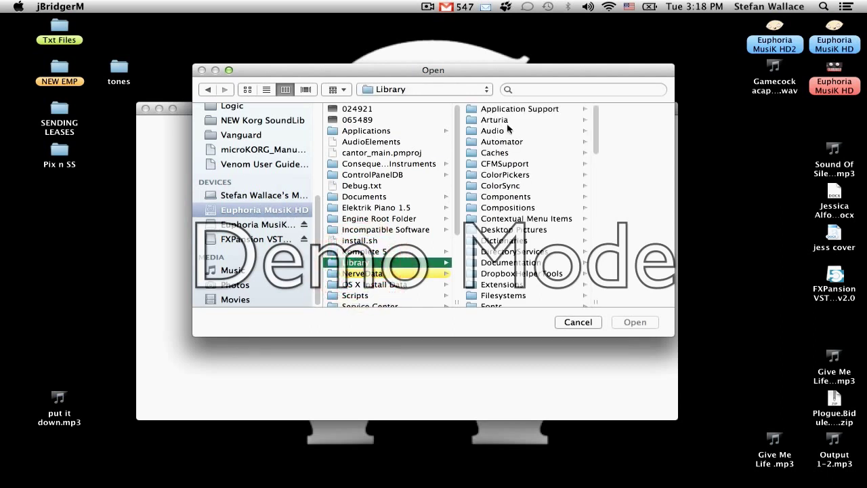
{"action": "left_click", "coordinate": [498, 130]}
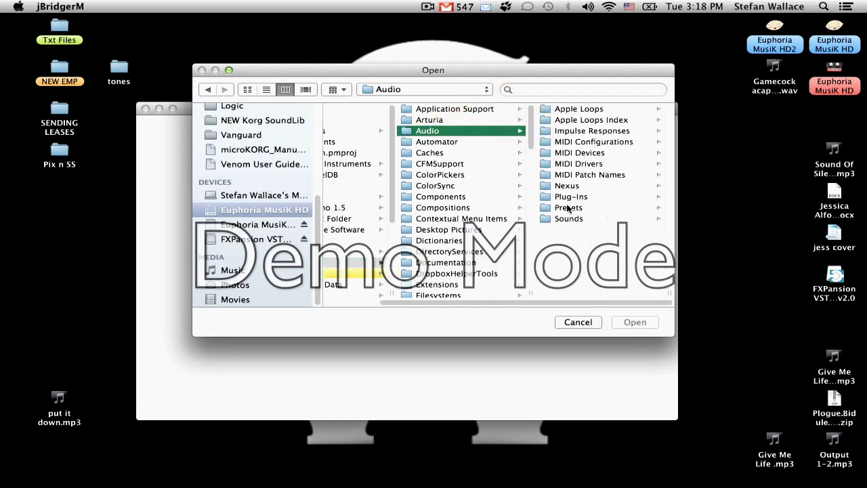
{"action": "left_click", "coordinate": [570, 196]}
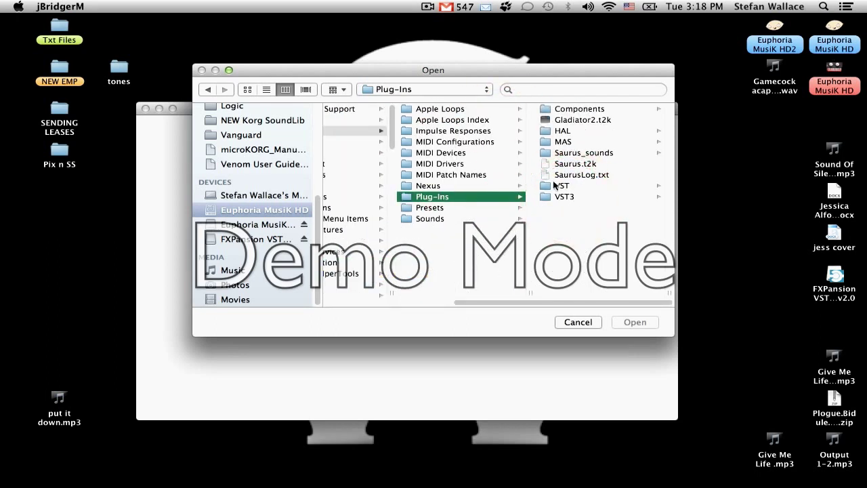
{"action": "left_click", "coordinate": [561, 187]}
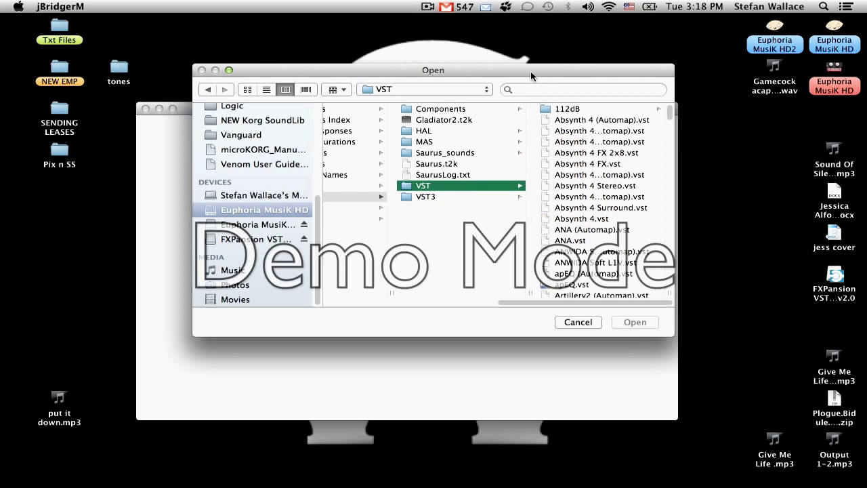
Select ANA.vst and apEQ.vst in the VST folder for bridging.
{"action": "left_click_drag", "start_coordinate": [530, 72], "coordinate": [525, 65]}
{"action": "scroll", "coordinate": [618, 170], "scroll_direction": "down", "scroll_amount": 5}
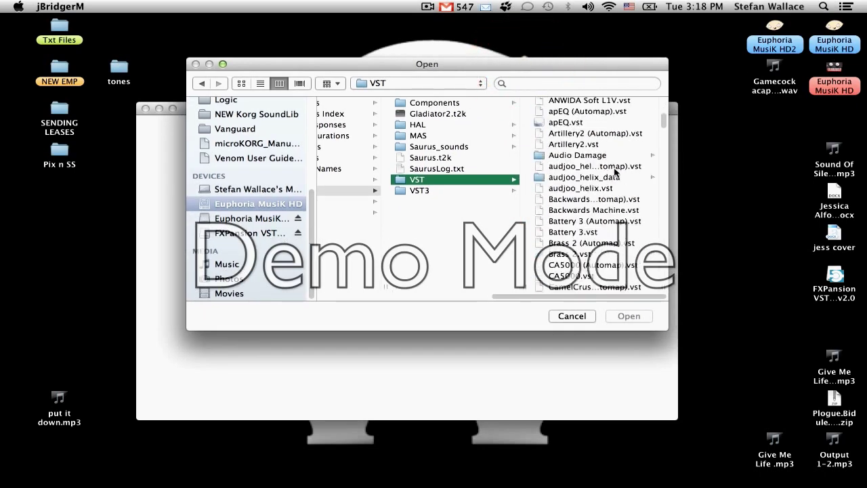
{"action": "scroll", "coordinate": [615, 172], "scroll_direction": "up", "scroll_amount": 5}
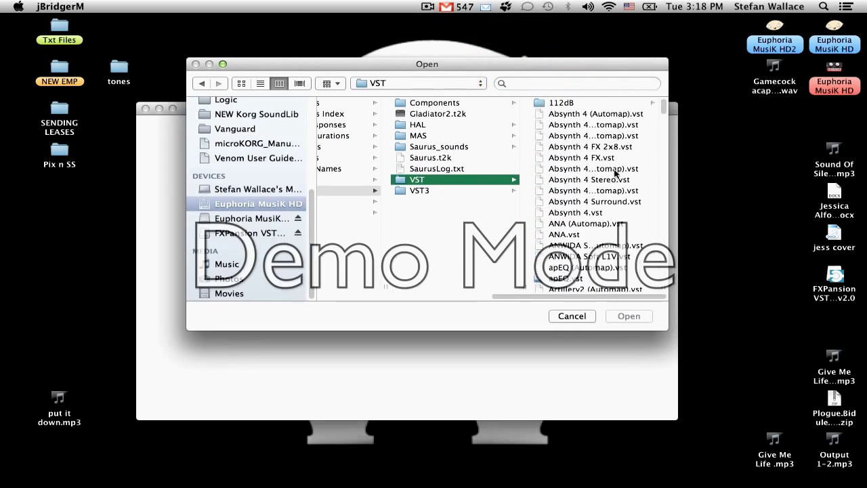
{"action": "left_click", "coordinate": [565, 235]}
{"action": "scroll", "coordinate": [413, 228], "scroll_direction": "down", "scroll_amount": 3}
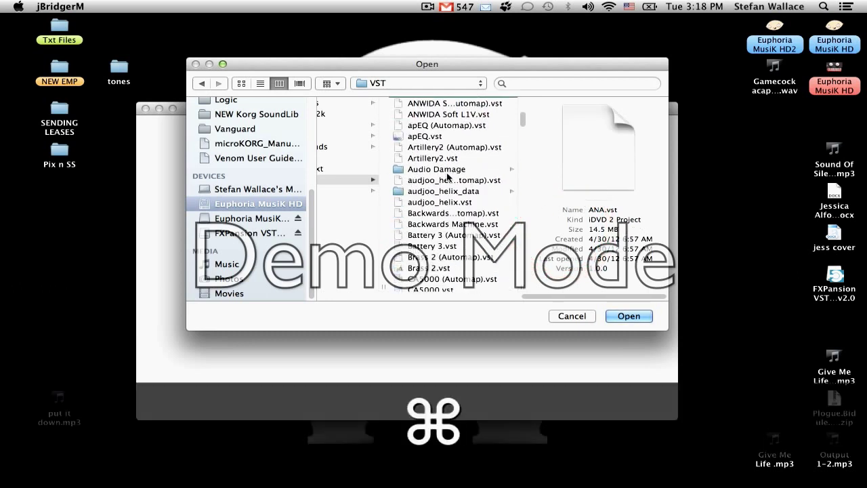
{"action": "left_click", "coordinate": [427, 126], "text": "super"}
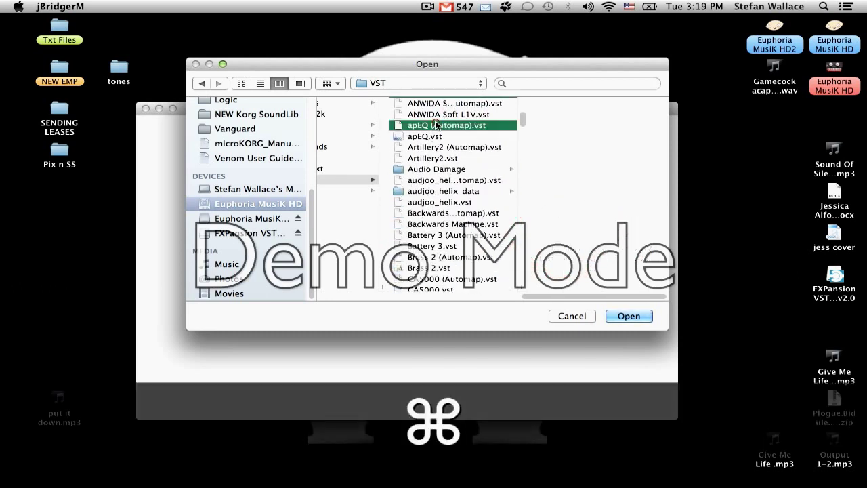
{"action": "left_click", "coordinate": [424, 126], "text": "super"}
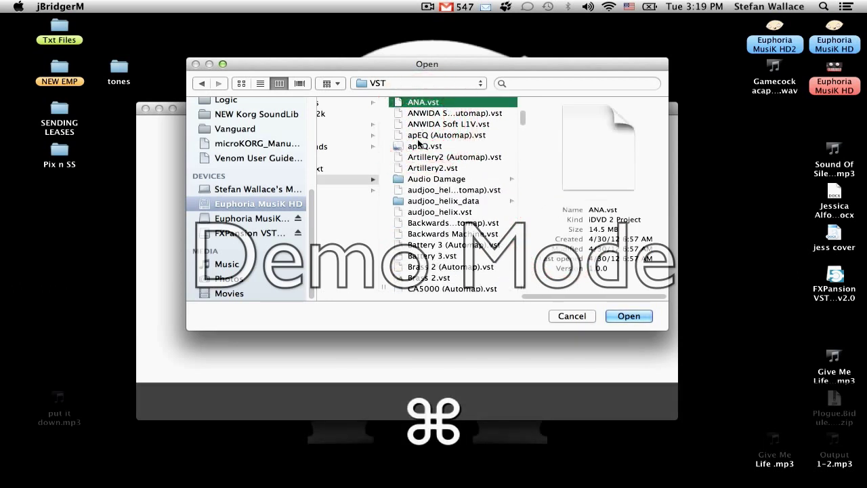
{"action": "left_click", "coordinate": [420, 145], "text": "super"}
{"action": "scroll", "coordinate": [439, 232], "scroll_direction": "down", "scroll_amount": 5}
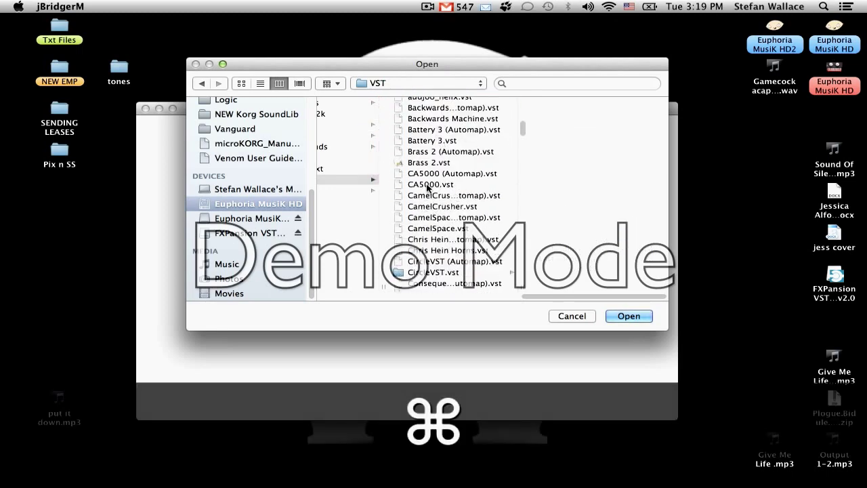
Select Massive.vst and Metaplugin.vst together in the VST folder for bridging.
{"action": "scroll", "coordinate": [434, 212], "scroll_direction": "down", "scroll_amount": 6}
{"action": "scroll", "coordinate": [438, 245], "scroll_direction": "down", "scroll_amount": 12}
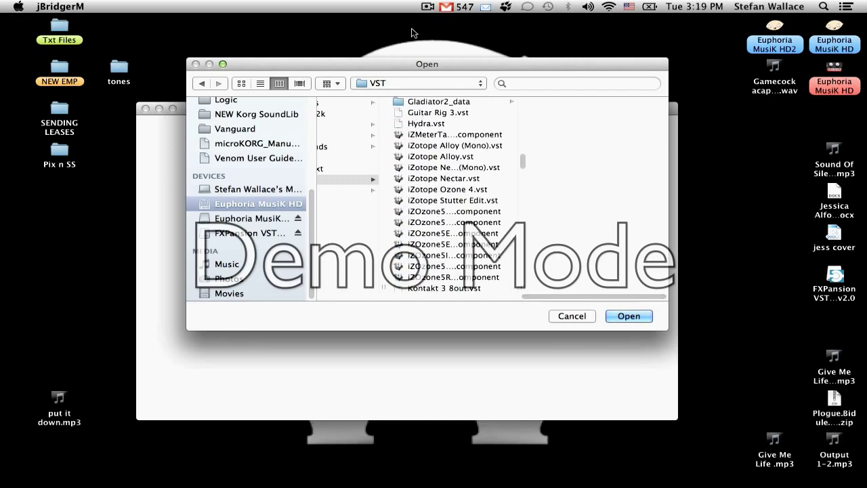
{"action": "left_click_drag", "start_coordinate": [389, 65], "coordinate": [453, 103]}
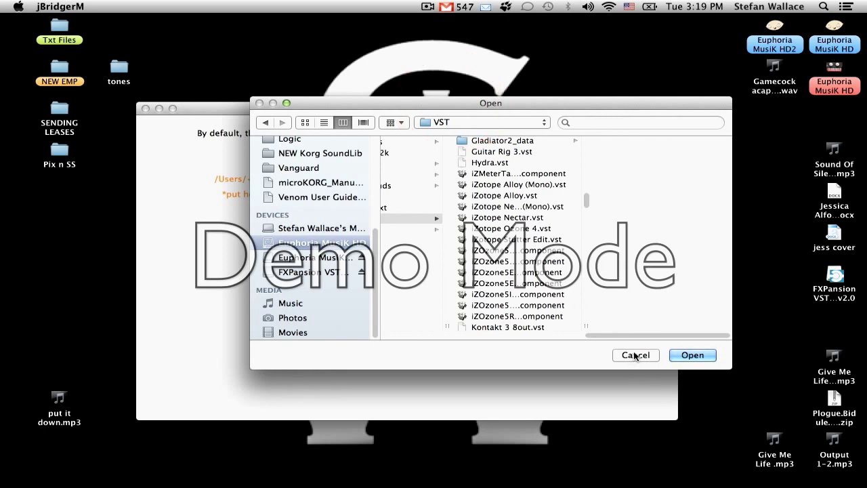
{"action": "scroll", "coordinate": [501, 237], "scroll_direction": "down", "scroll_amount": 5}
{"action": "scroll", "coordinate": [501, 237], "scroll_direction": "up", "scroll_amount": 2}
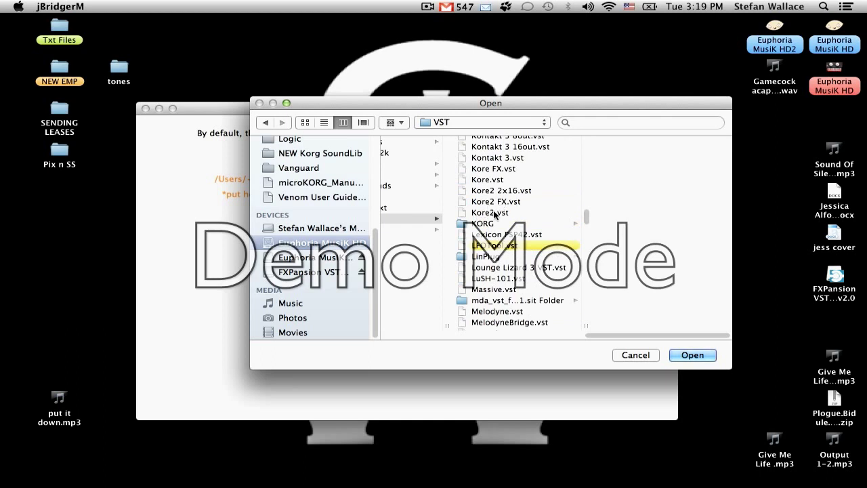
{"action": "scroll", "coordinate": [488, 255], "scroll_direction": "down", "scroll_amount": 3}
{"action": "left_click", "coordinate": [495, 241]}
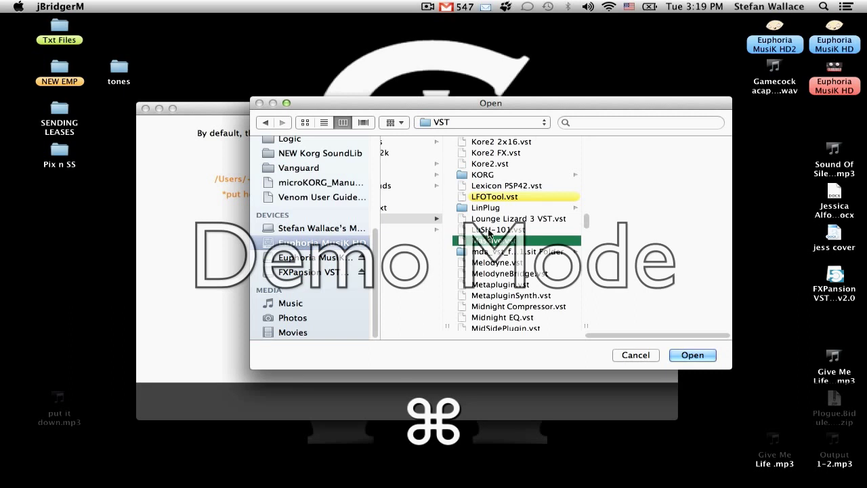
{"action": "scroll", "coordinate": [485, 273], "scroll_direction": "down", "scroll_amount": 2}
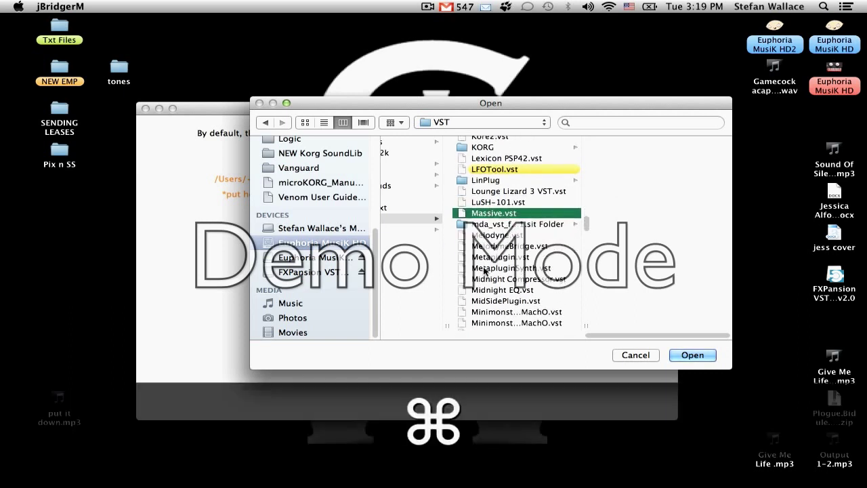
{"action": "left_click", "coordinate": [488, 258], "text": "super"}
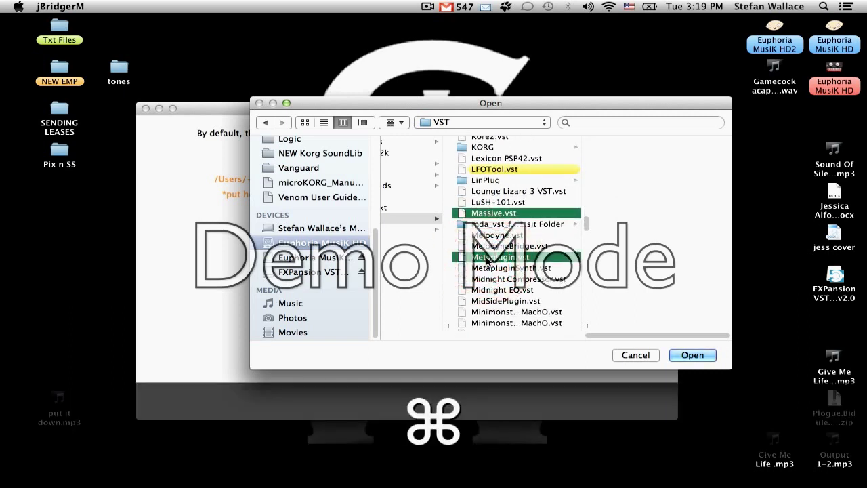
Add Nexus.vst and Omnisphere.vst to the plugins selected for bridging.
{"action": "scroll", "coordinate": [488, 277], "scroll_direction": "down", "scroll_amount": 3}
{"action": "scroll", "coordinate": [486, 282], "scroll_direction": "down", "scroll_amount": 3}
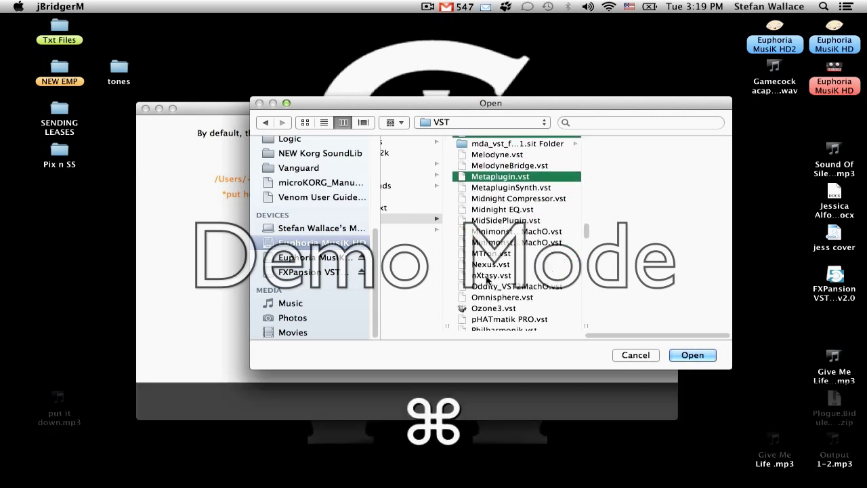
{"action": "left_click", "coordinate": [485, 264], "text": "super"}
{"action": "scroll", "coordinate": [489, 254], "scroll_direction": "down", "scroll_amount": 5}
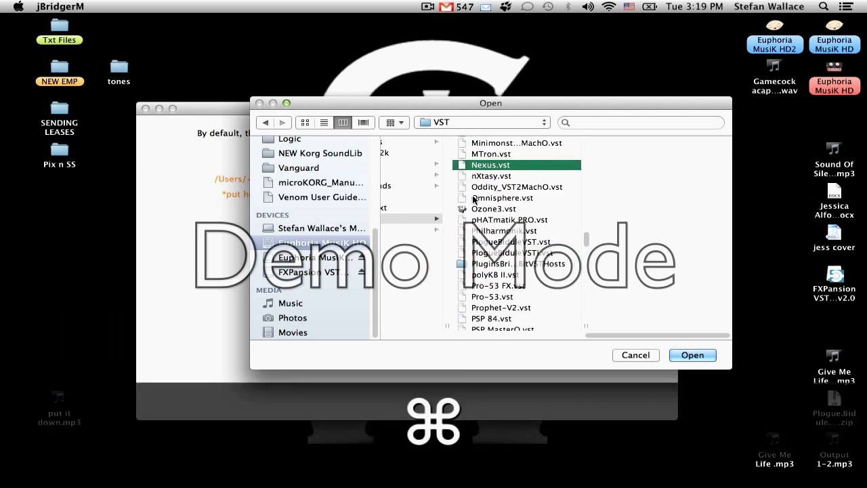
{"action": "left_click", "coordinate": [474, 198], "text": "super"}
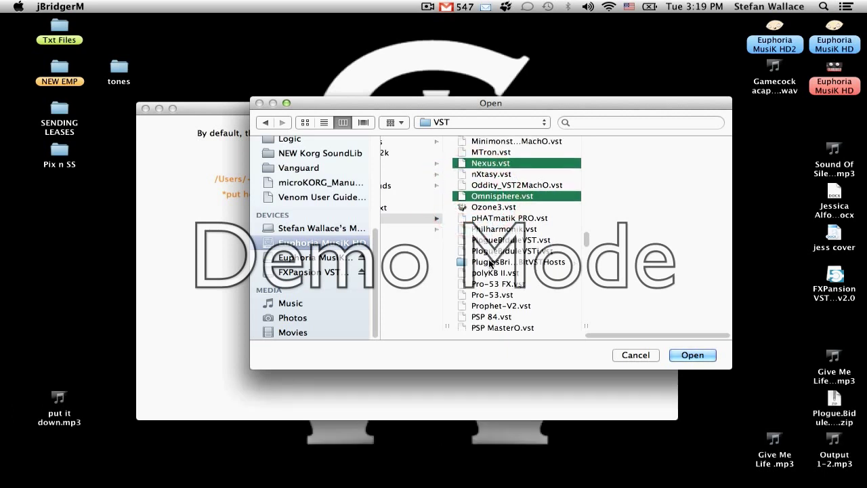
Add Saurus.vst to the plugins selected in the VST folder, run the bridging, and close the bridging tool.
{"action": "scroll", "coordinate": [491, 261], "scroll_direction": "down", "scroll_amount": 5}
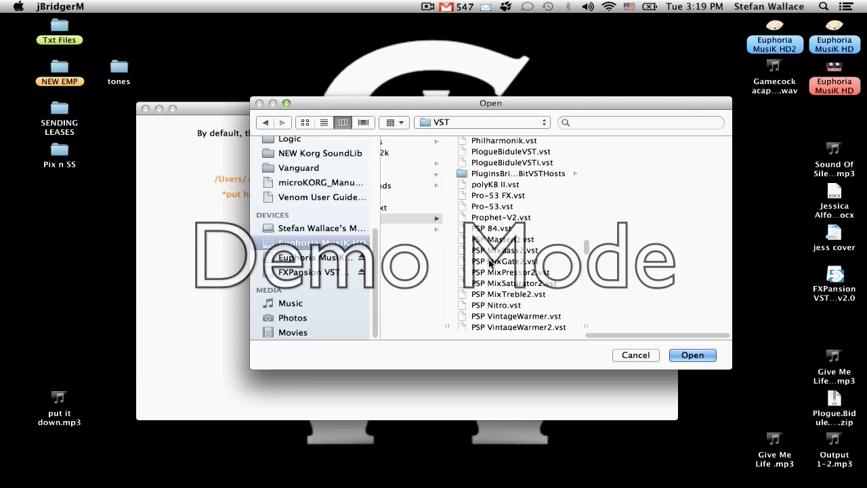
{"action": "left_click", "coordinate": [490, 212], "text": "super"}
{"action": "scroll", "coordinate": [484, 207], "scroll_direction": "down", "scroll_amount": 5}
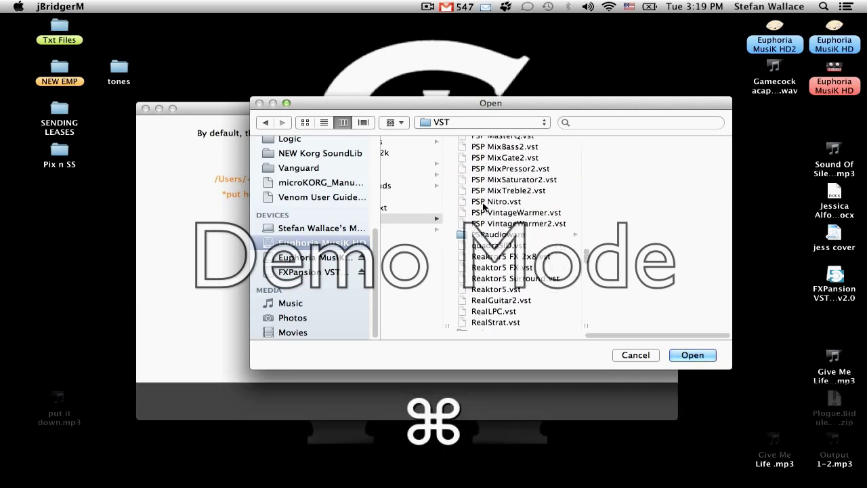
{"action": "scroll", "coordinate": [485, 298], "scroll_direction": "down", "scroll_amount": 4}
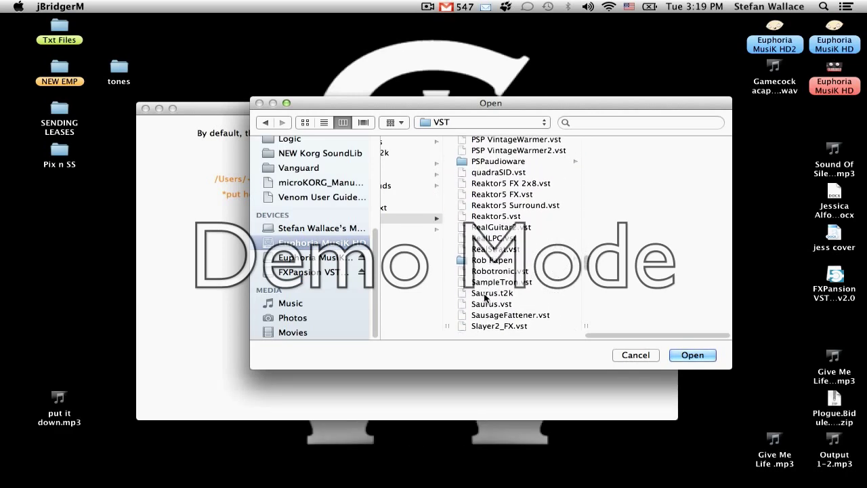
{"action": "scroll", "coordinate": [486, 271], "scroll_direction": "down", "scroll_amount": 5}
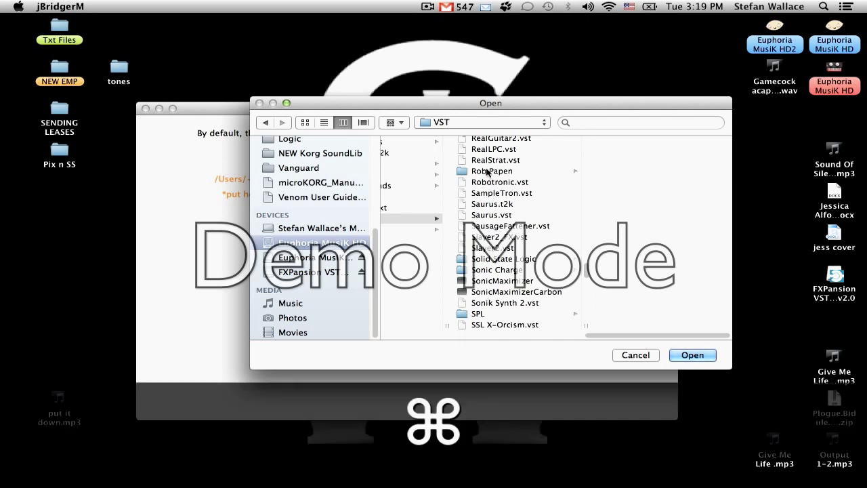
{"action": "left_click", "coordinate": [495, 205]}
{"action": "left_click", "coordinate": [486, 215]}
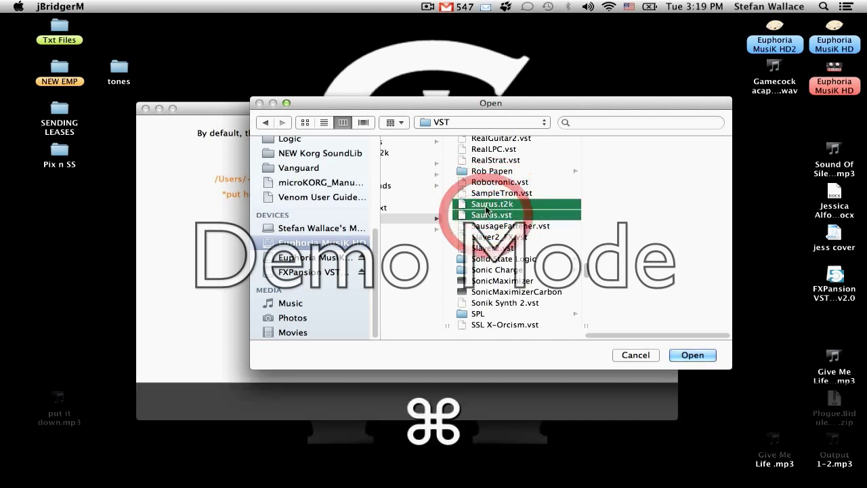
{"action": "scroll", "coordinate": [486, 214], "scroll_direction": "down", "scroll_amount": 5}
{"action": "scroll", "coordinate": [487, 216], "scroll_direction": "down", "scroll_amount": 7}
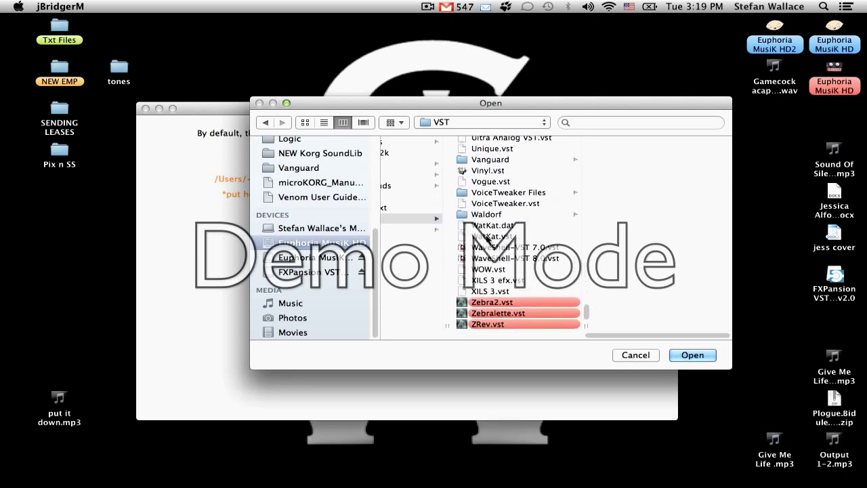
{"action": "scroll", "coordinate": [486, 239], "scroll_direction": "up", "scroll_amount": 10}
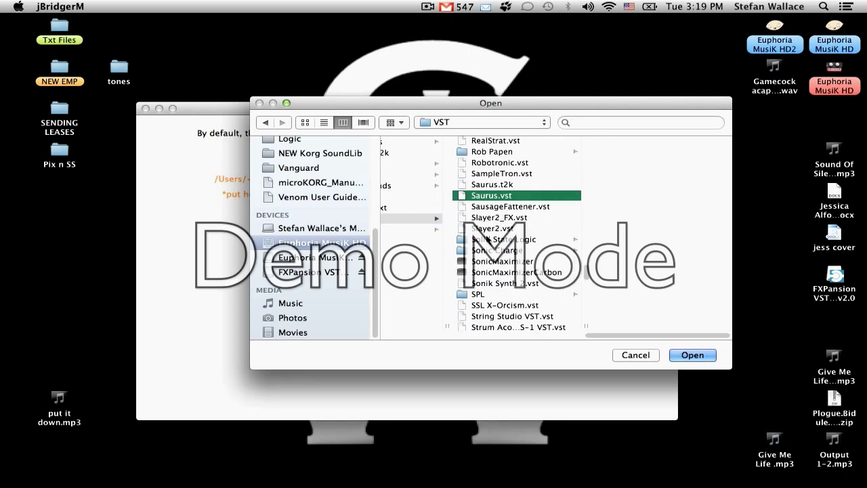
{"action": "left_click", "coordinate": [693, 355]}
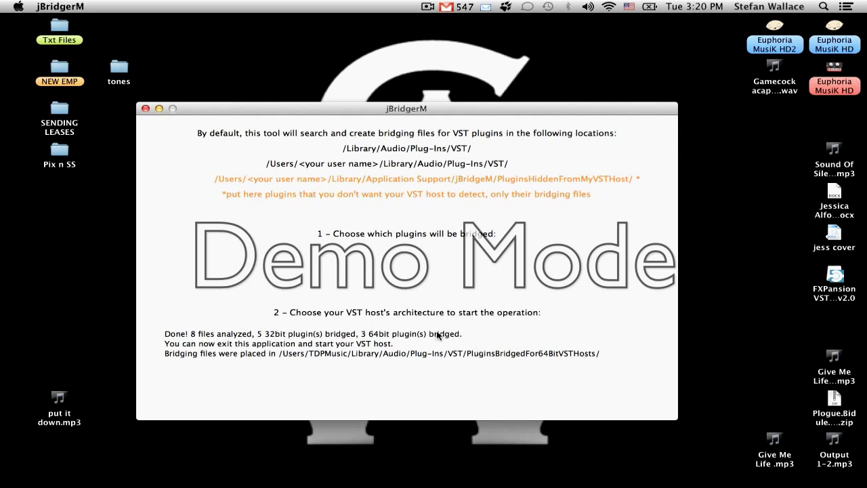
{"action": "left_click", "coordinate": [145, 109]}
Open the MetapluginMacDemo folder from the desktop and arrange a second, new Finder window beside it.
{"action": "double_click", "coordinate": [364, 145]}
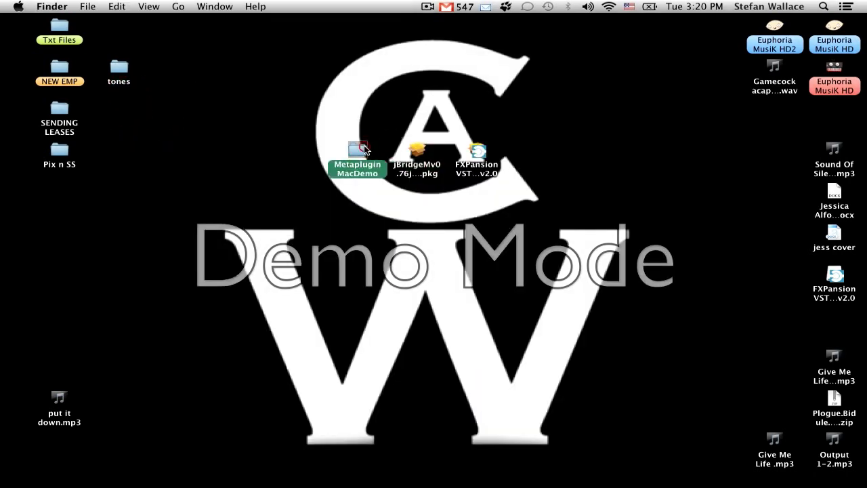
{"action": "left_click_drag", "start_coordinate": [408, 218], "coordinate": [328, 193]}
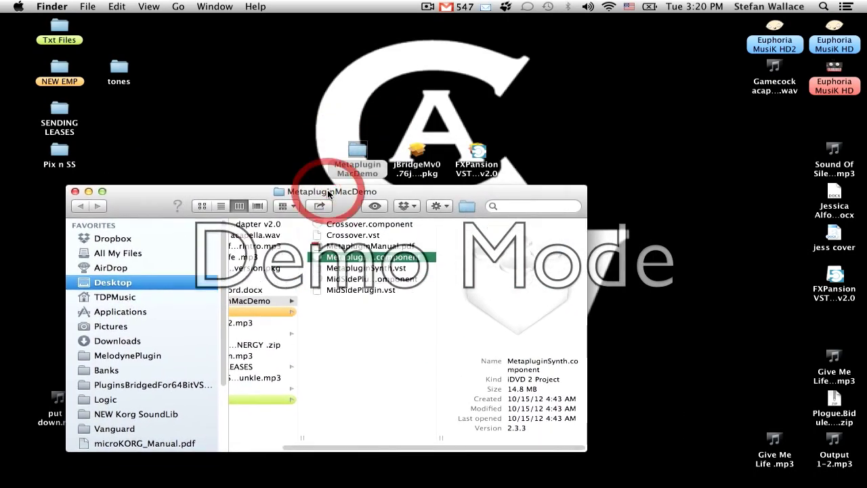
{"action": "left_click", "coordinate": [680, 287]}
{"action": "key", "text": "super"}
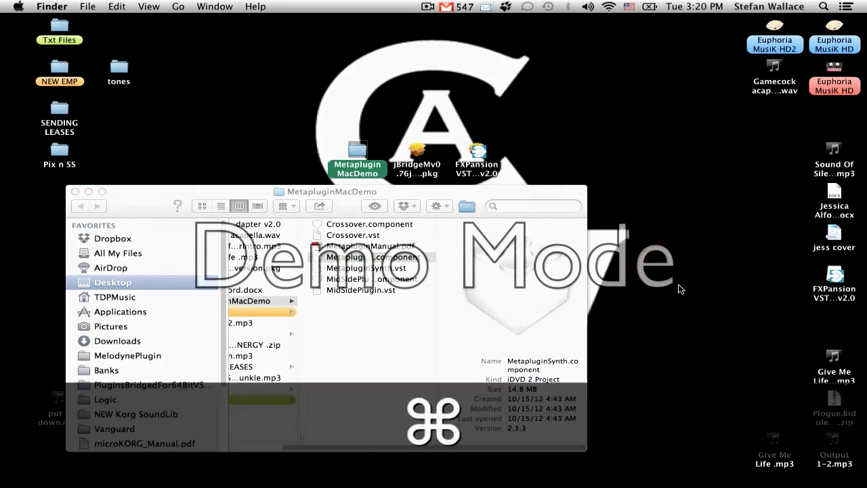
{"action": "key", "text": "super+n"}
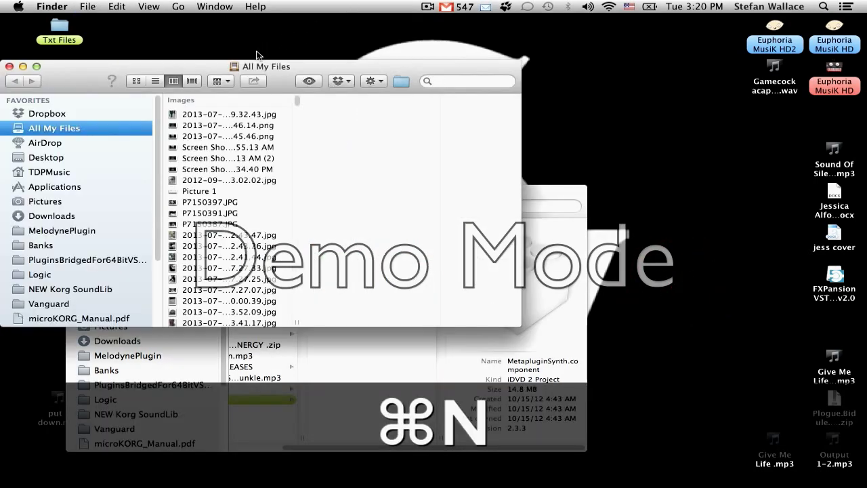
{"action": "left_click_drag", "start_coordinate": [258, 65], "coordinate": [613, 91]}
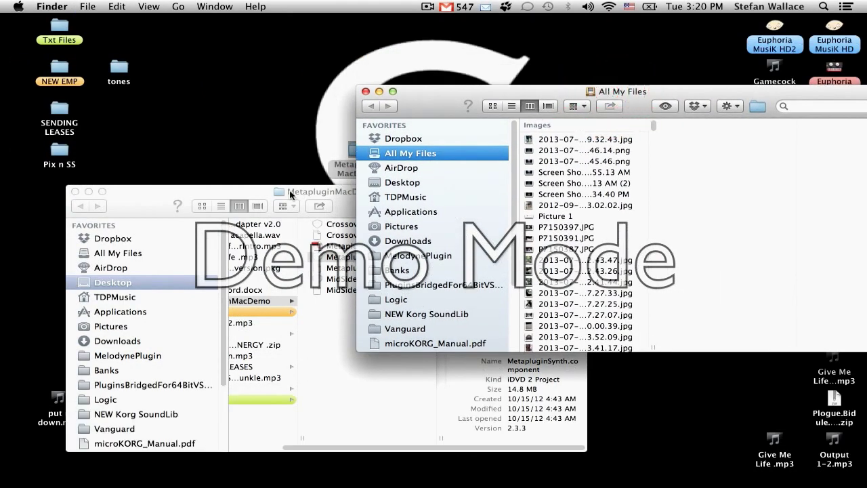
{"action": "left_click_drag", "start_coordinate": [223, 192], "coordinate": [103, 157]}
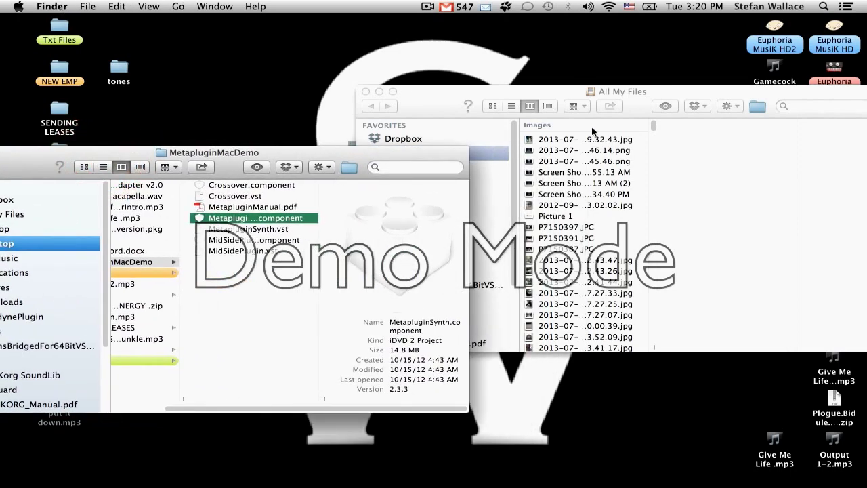
{"action": "left_click", "coordinate": [543, 95]}
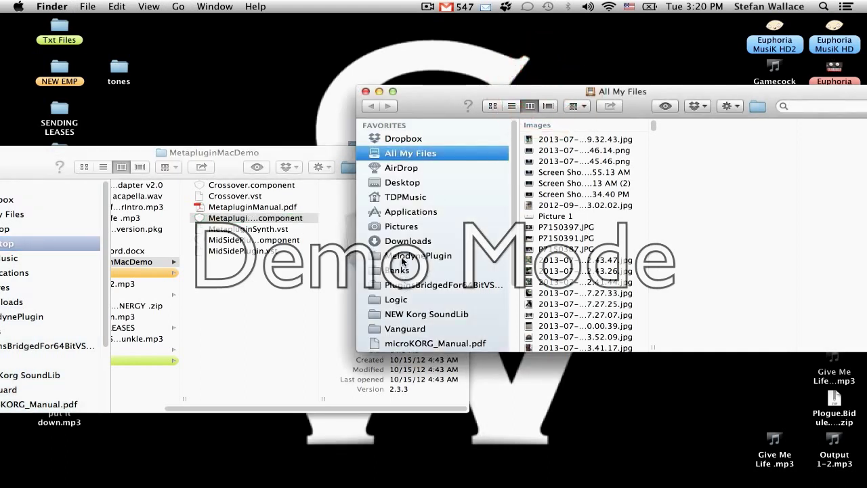
Browse the second Finder window to the user's hidden Library and its Audio/Plug-Ins/Components folder.
{"action": "left_click", "coordinate": [400, 197]}
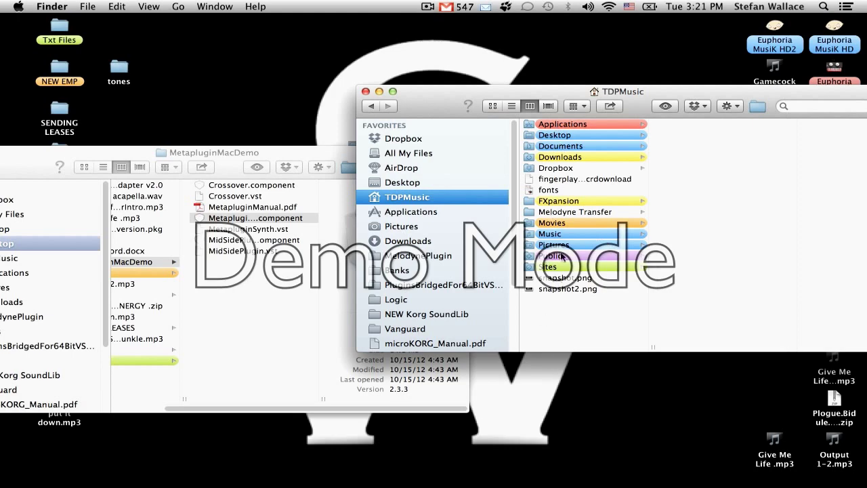
{"action": "left_click_drag", "start_coordinate": [561, 96], "coordinate": [553, 30]}
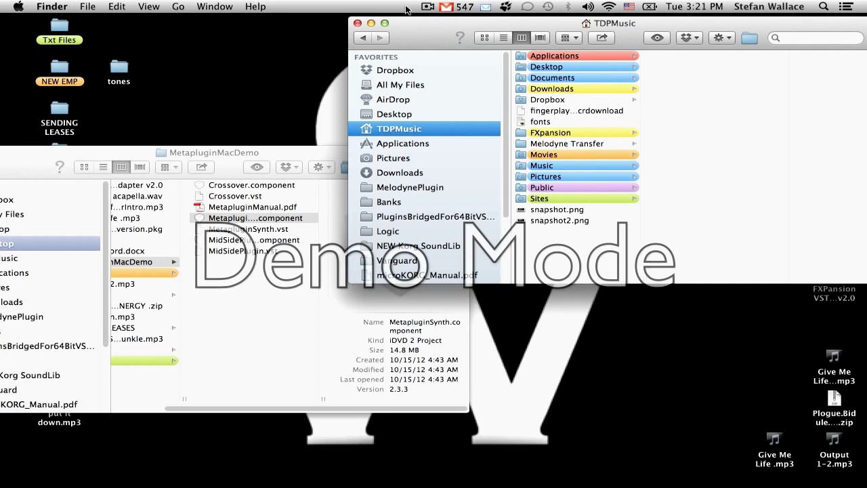
{"action": "left_click", "coordinate": [176, 8]}
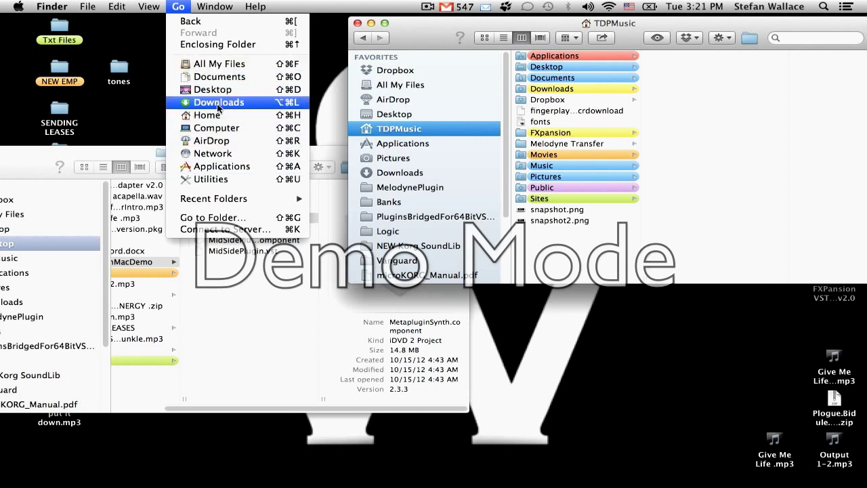
{"action": "key", "text": "alt"}
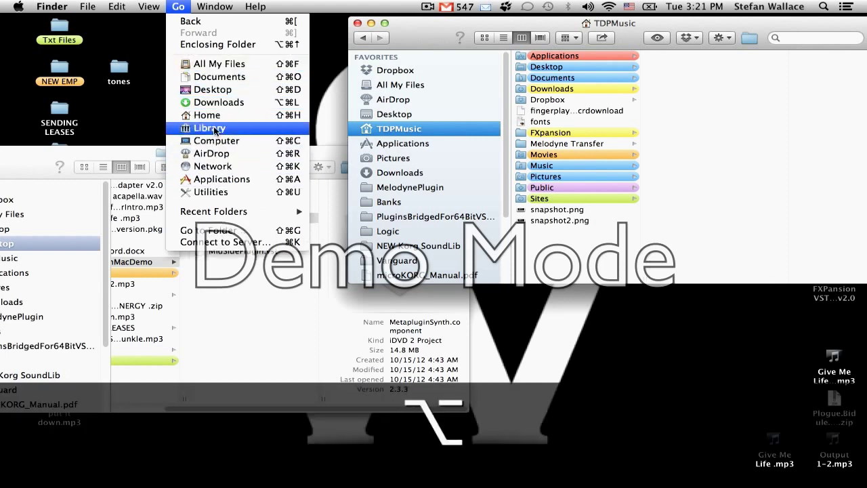
{"action": "left_click", "coordinate": [208, 128]}
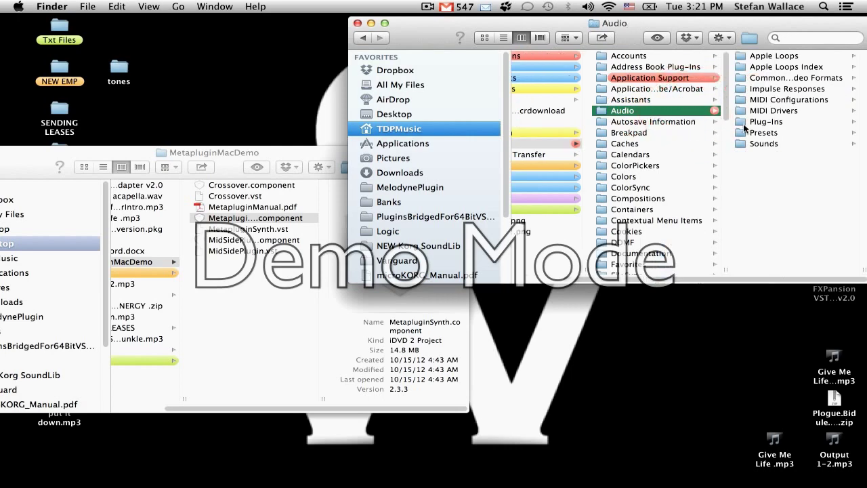
{"action": "left_click", "coordinate": [762, 122]}
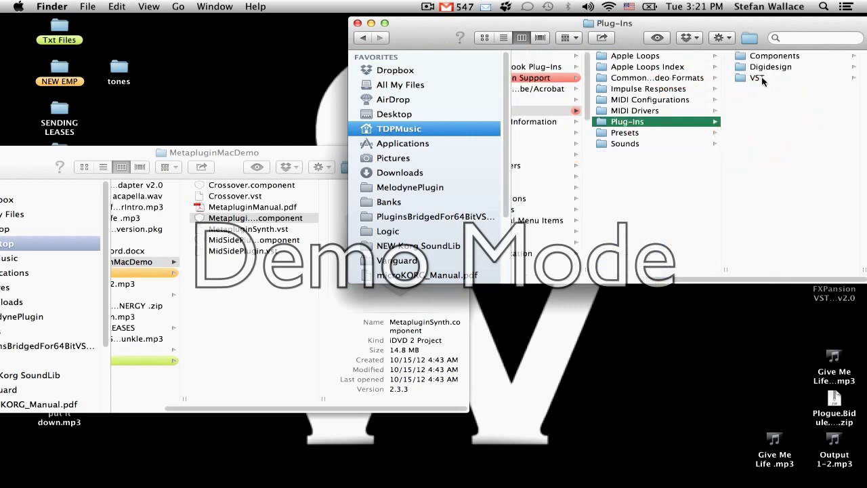
{"action": "left_click", "coordinate": [772, 55]}
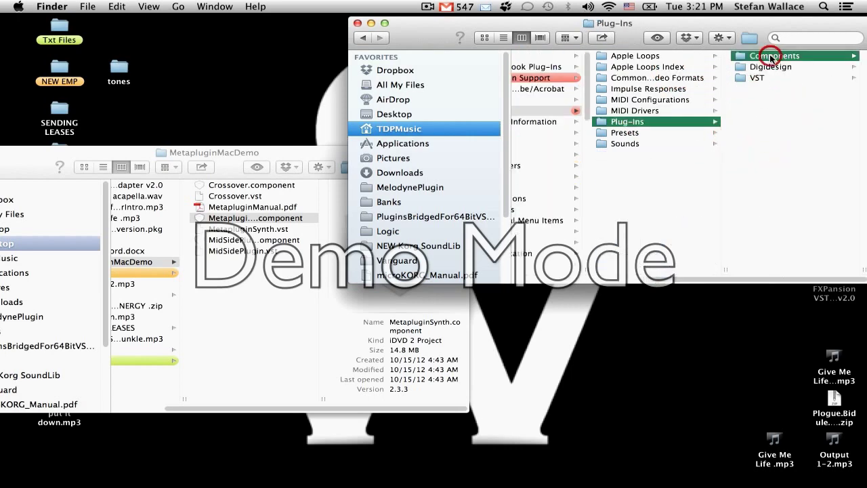
Compare the MetapluginSynth component and MetapluginSynth.vst with the Components and VST destination folders, and close both Finder windows.
{"action": "left_click", "coordinate": [264, 217]}
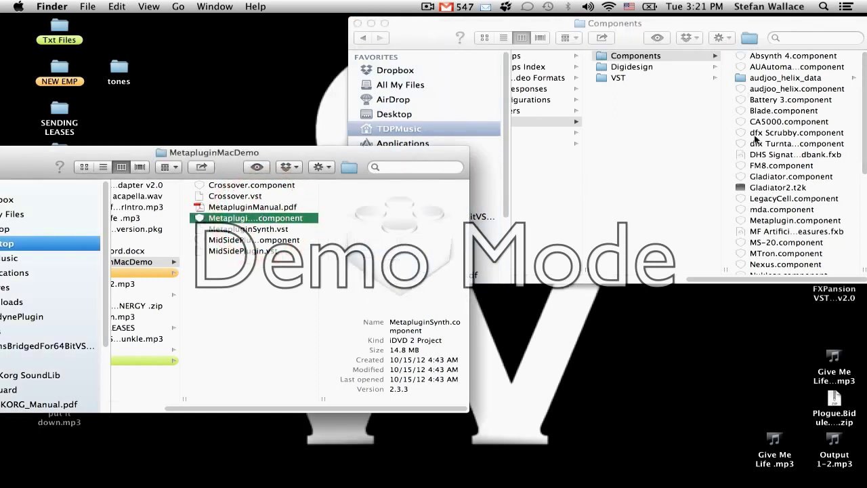
{"action": "left_click", "coordinate": [279, 229]}
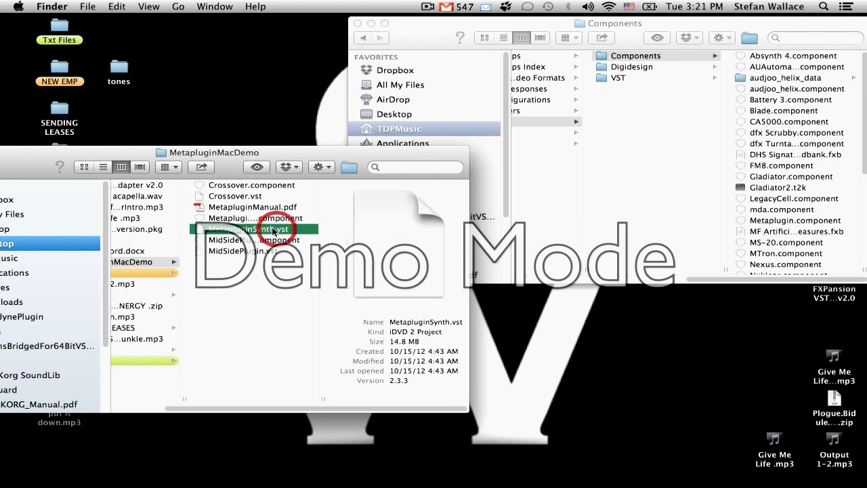
{"action": "left_click", "coordinate": [629, 79]}
{"action": "left_click", "coordinate": [628, 79]}
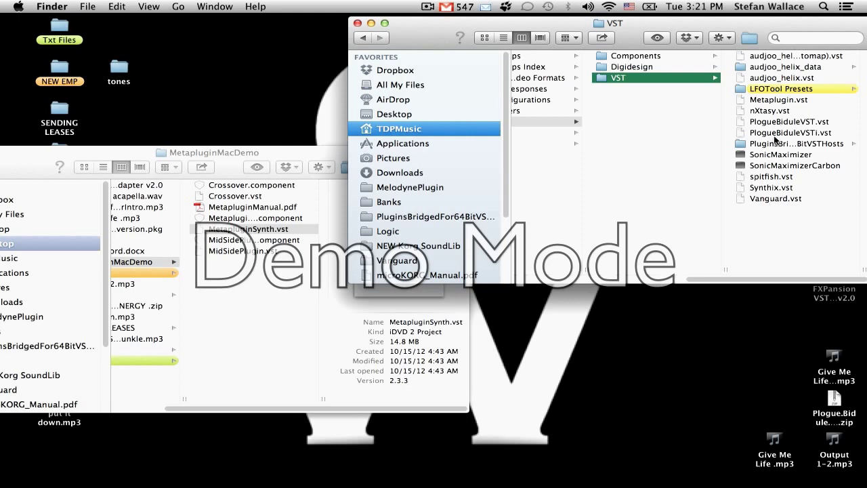
{"action": "left_click", "coordinate": [356, 23]}
{"action": "left_click_drag", "start_coordinate": [85, 154], "coordinate": [391, 138]}
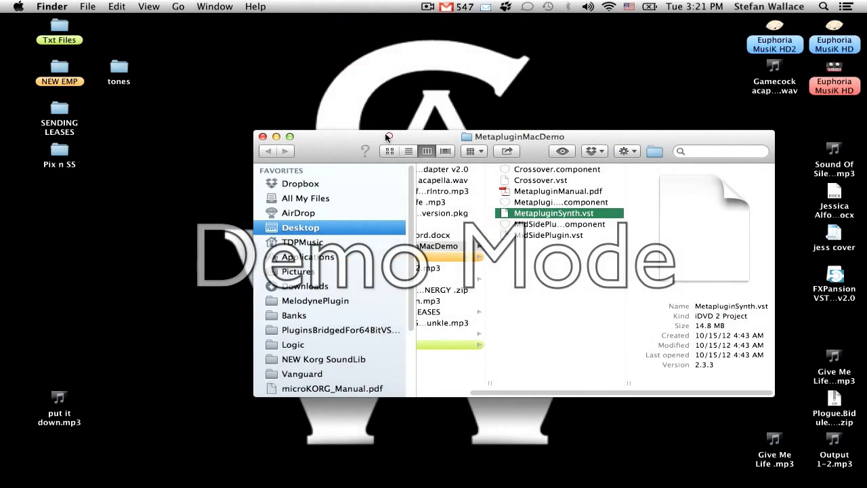
{"action": "left_click", "coordinate": [263, 137]}
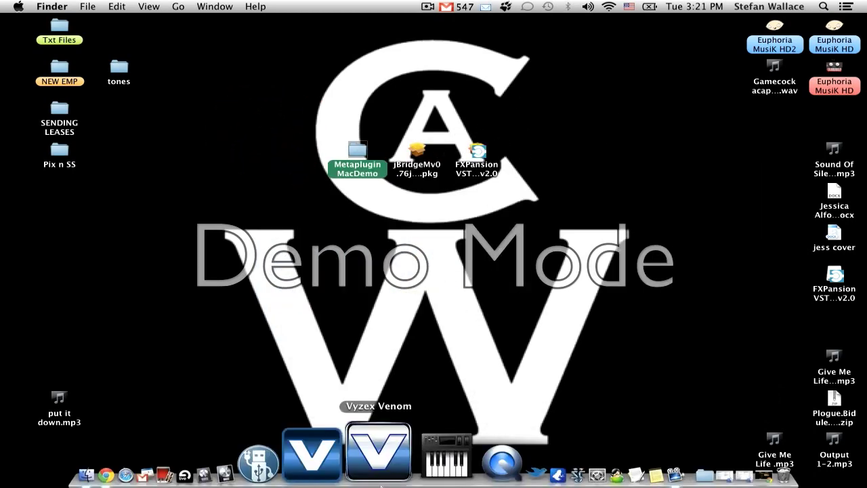
Launch Logic Pro X and close the minimized Components folder window while it loads.
{"action": "left_click", "coordinate": [480, 150]}
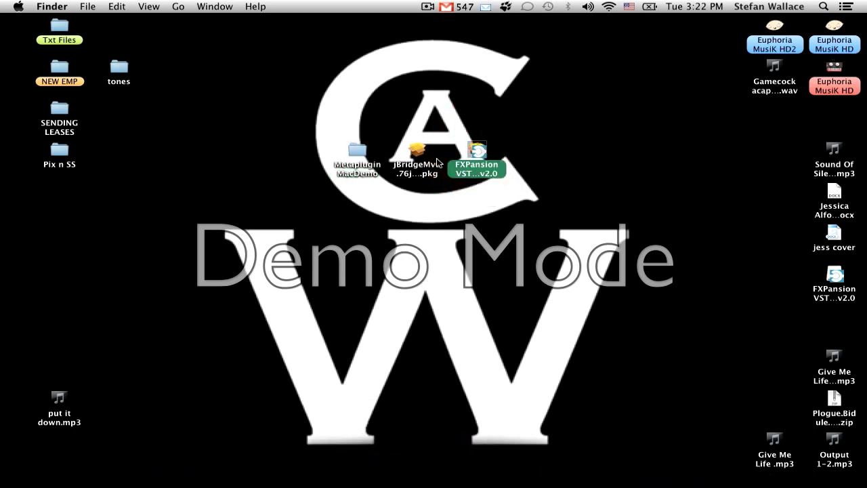
{"action": "mouse_move", "coordinate": [301, 467]}
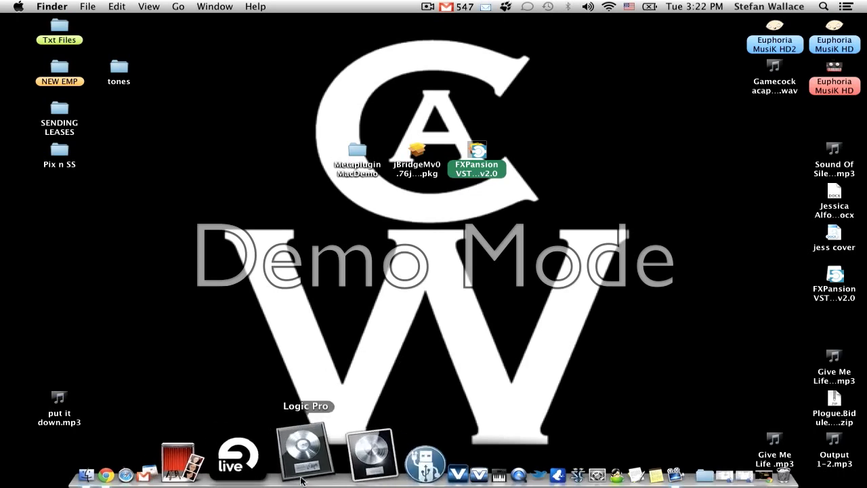
{"action": "left_click", "coordinate": [317, 451]}
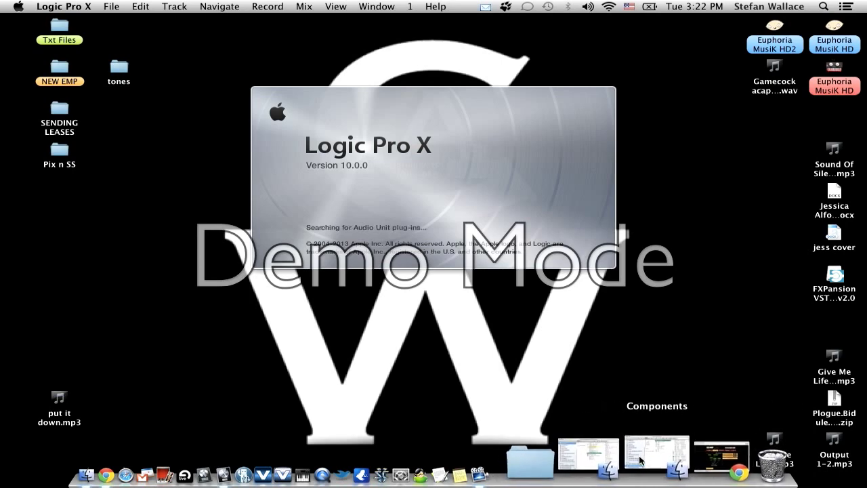
{"action": "left_click", "coordinate": [674, 452]}
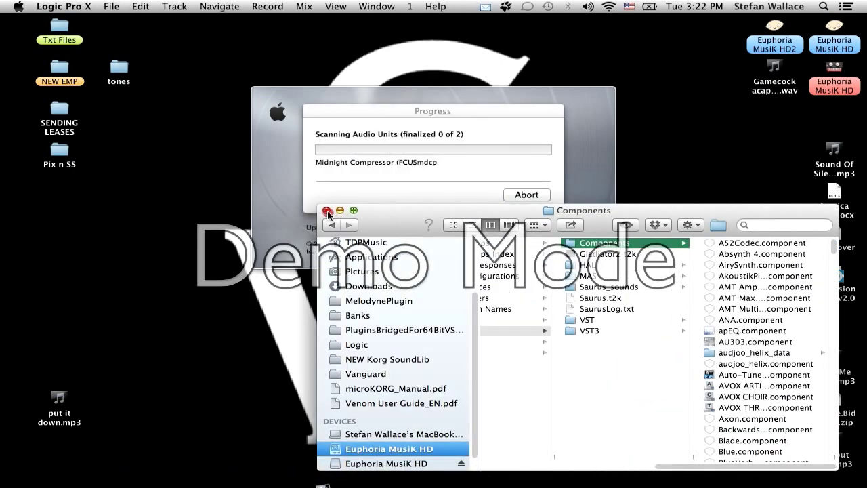
{"action": "left_click", "coordinate": [325, 210]}
Restore the minimized PluginsBridgedFor64BitVSTHosts folder window to the middle of the desktop and dismiss Logic's resume content download prompt.
{"action": "mouse_move", "coordinate": [475, 485]}
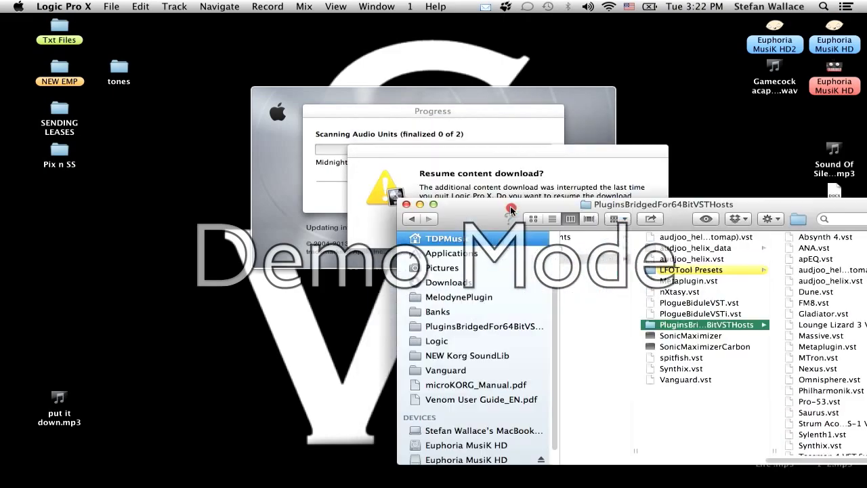
{"action": "left_click", "coordinate": [568, 230]}
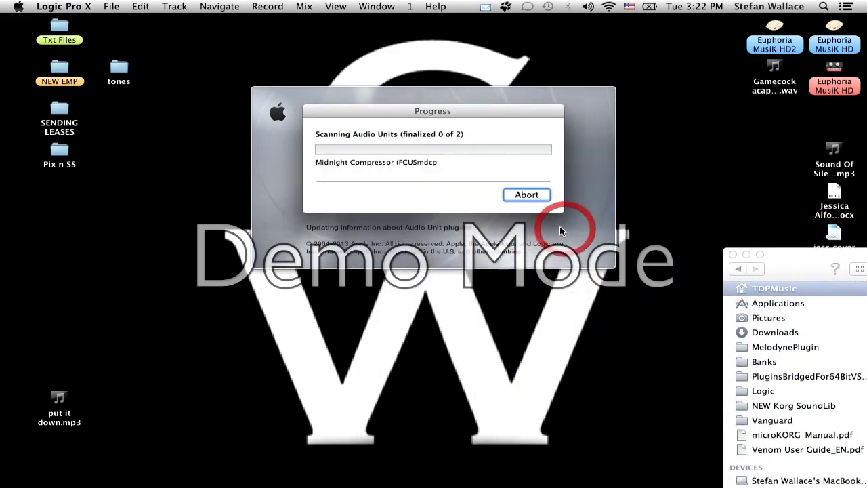
{"action": "left_click", "coordinate": [759, 254]}
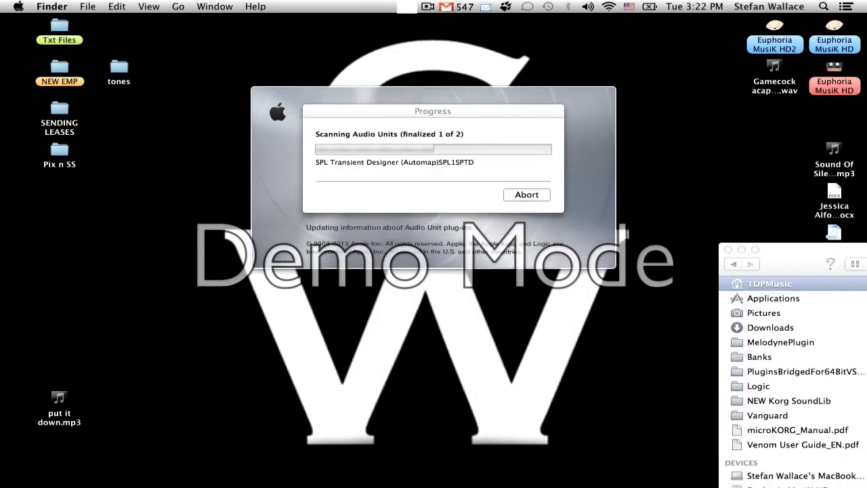
{"action": "left_click_drag", "start_coordinate": [560, 184], "coordinate": [560, 184]}
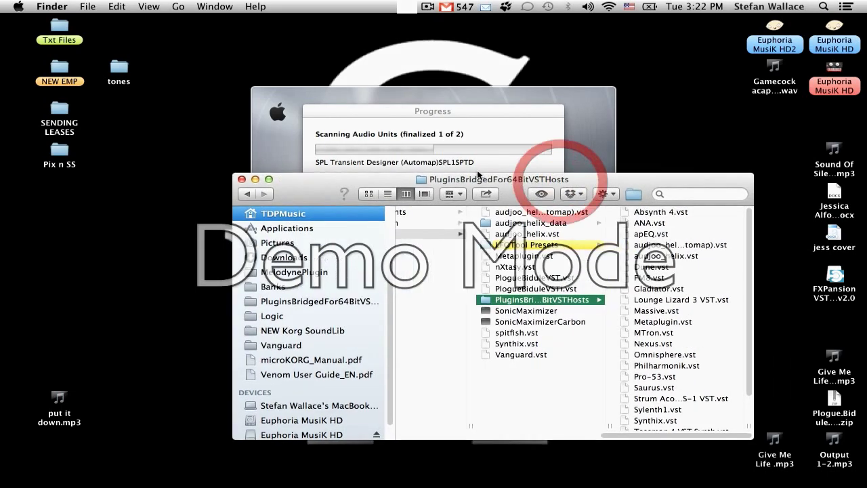
Close the PluginsBridgedFor64BitVSTHosts folder window and cancel both AutomapServer helper tool installation requests.
{"action": "left_click", "coordinate": [242, 179]}
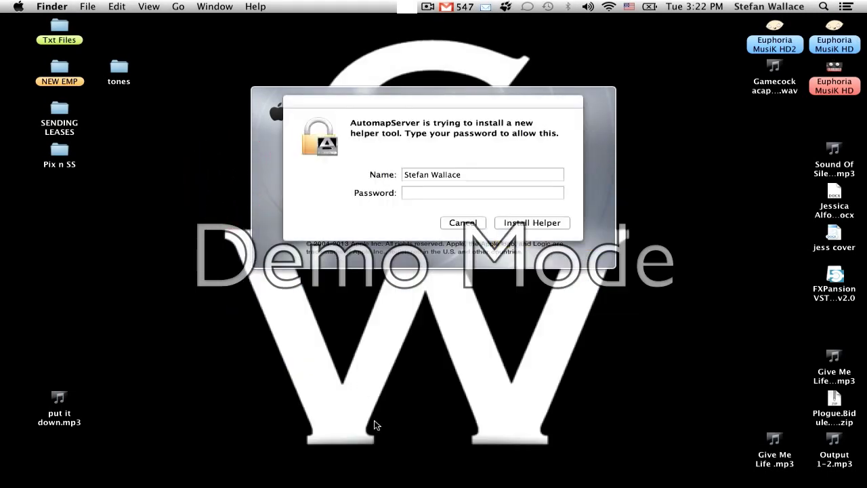
{"action": "left_click", "coordinate": [423, 193]}
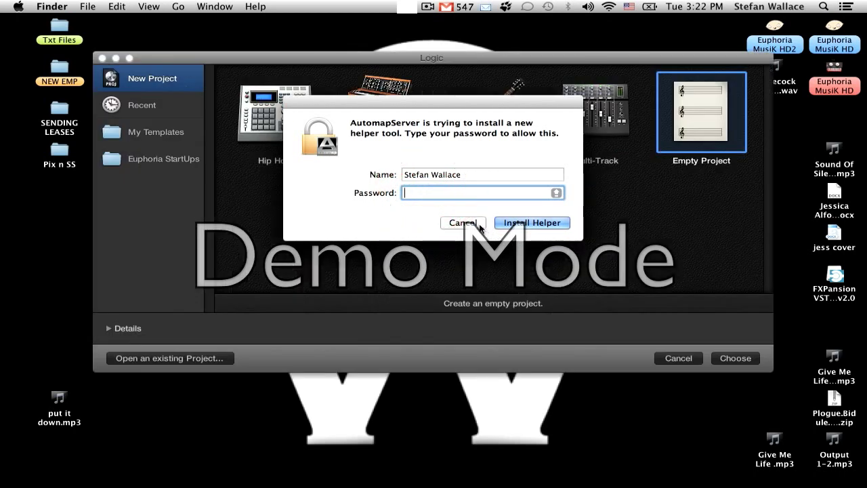
{"action": "left_click", "coordinate": [479, 223]}
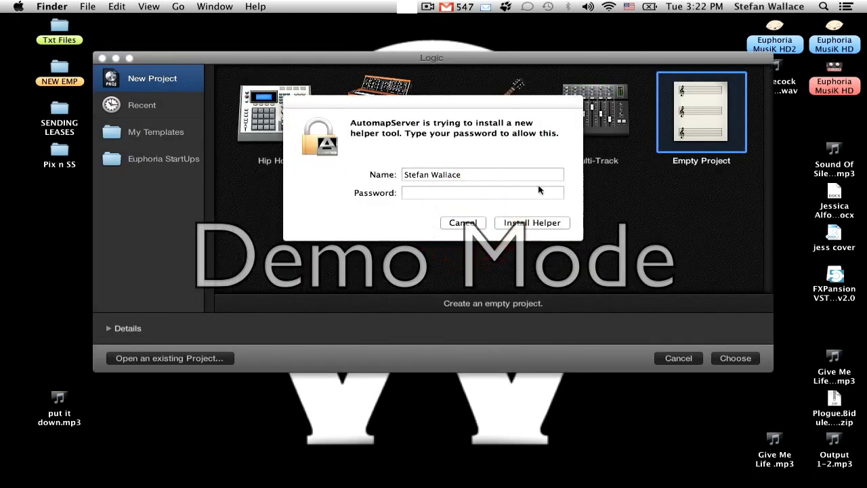
{"action": "left_click", "coordinate": [454, 223]}
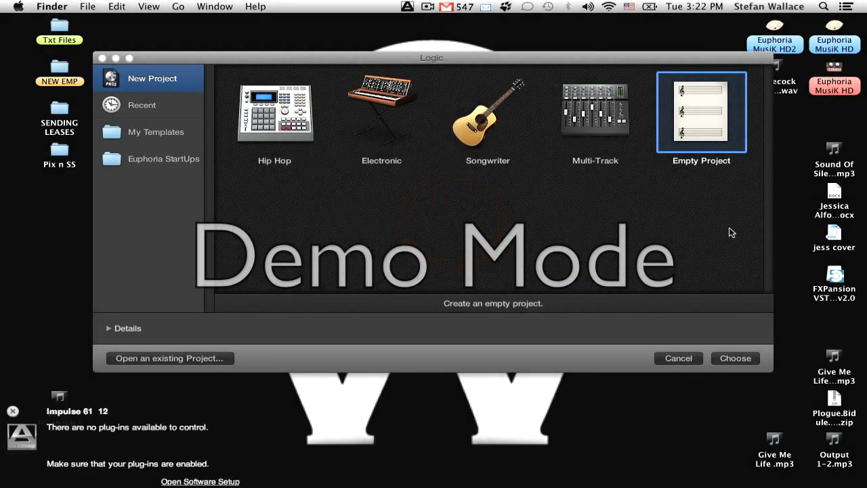
Create an empty Logic project with one Software Instrument track.
{"action": "left_click", "coordinate": [686, 116]}
{"action": "left_click", "coordinate": [733, 357]}
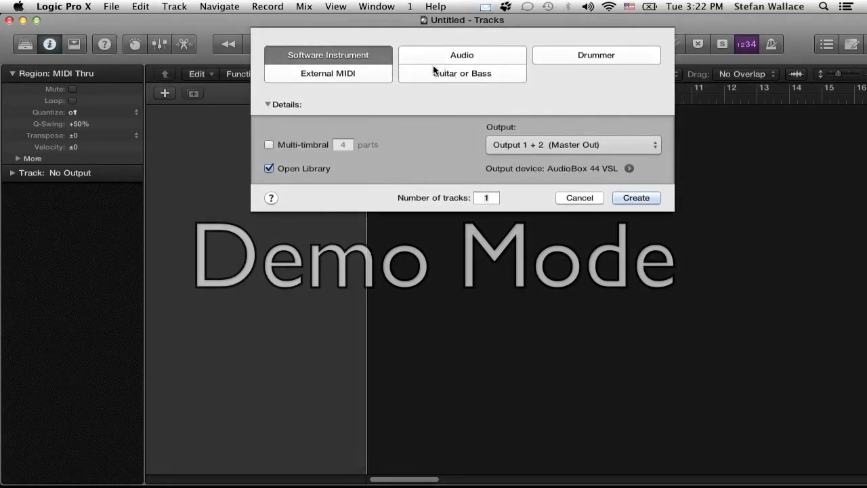
{"action": "left_click", "coordinate": [523, 212]}
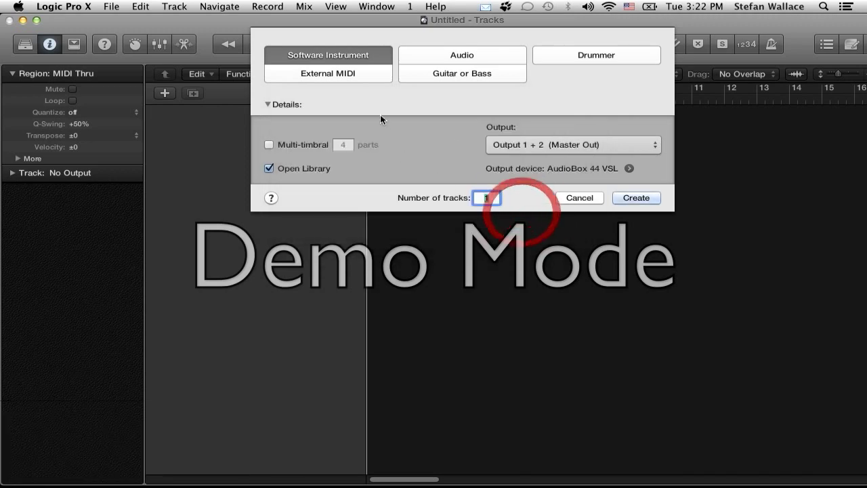
{"action": "left_click", "coordinate": [634, 199]}
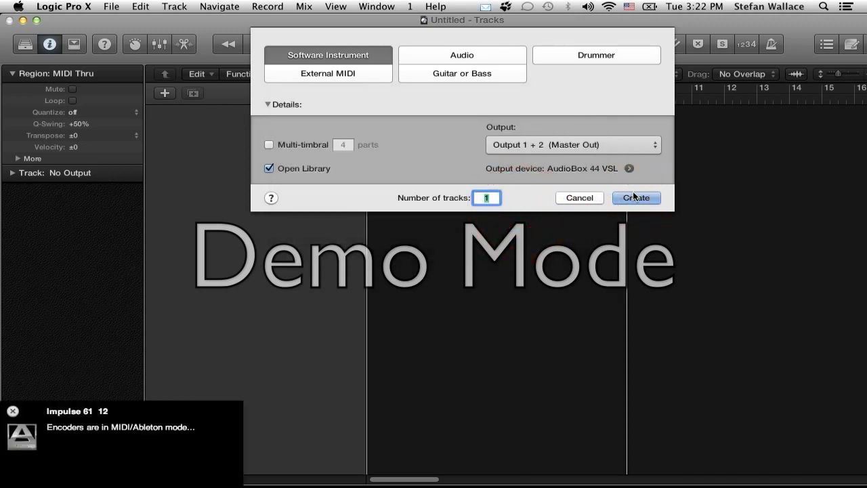
{"action": "left_click", "coordinate": [633, 197]}
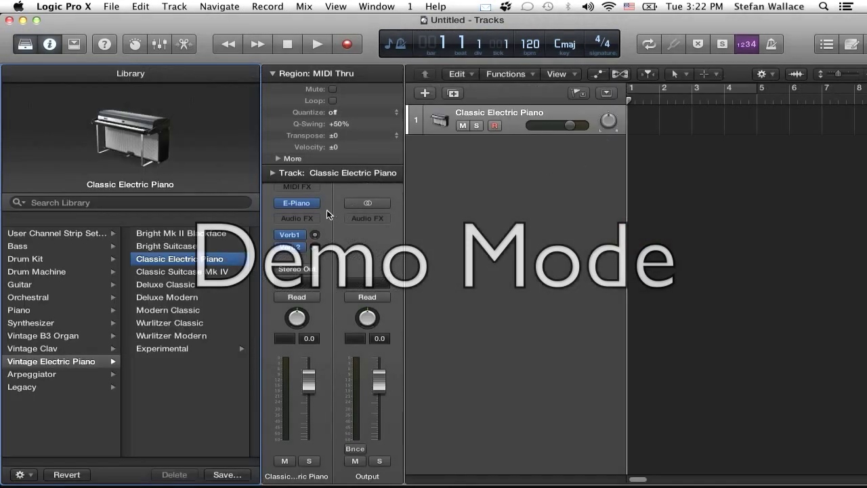
Replace the track's electric piano instrument with the stereo Ddmf Metaplugin from the AU MIDI-controlled Effects.
{"action": "left_click", "coordinate": [296, 202]}
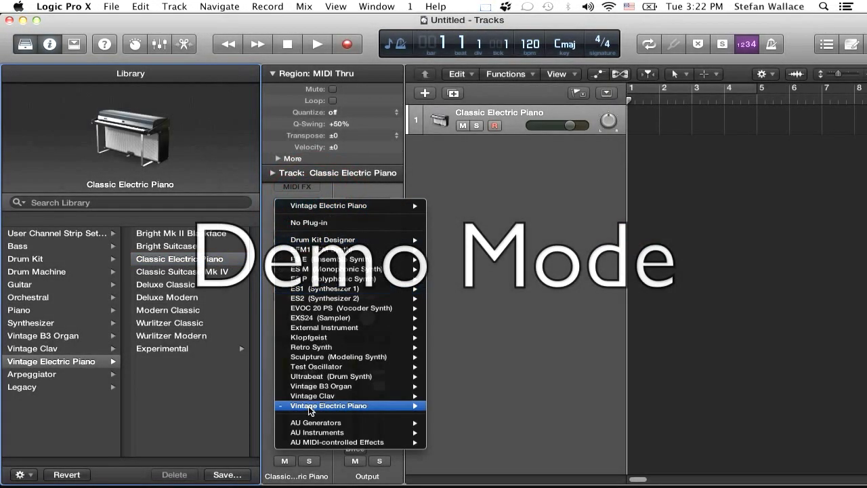
{"action": "mouse_move", "coordinate": [332, 444]}
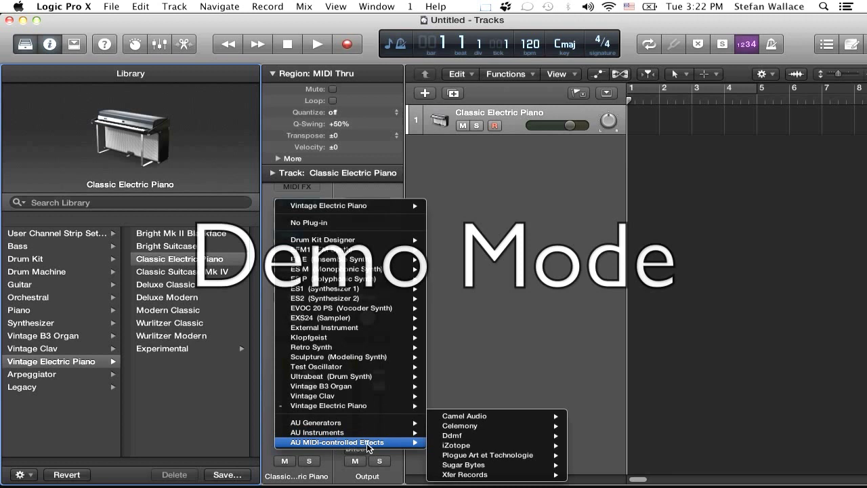
{"action": "mouse_move", "coordinate": [490, 438]}
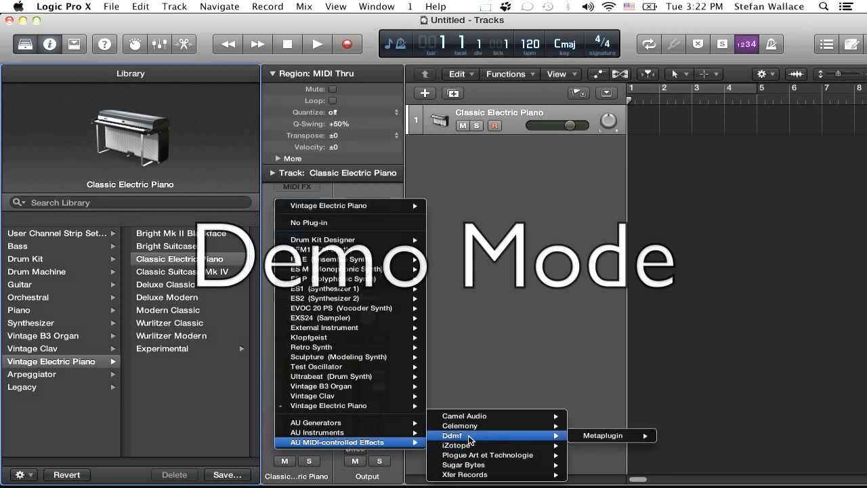
{"action": "mouse_move", "coordinate": [603, 435]}
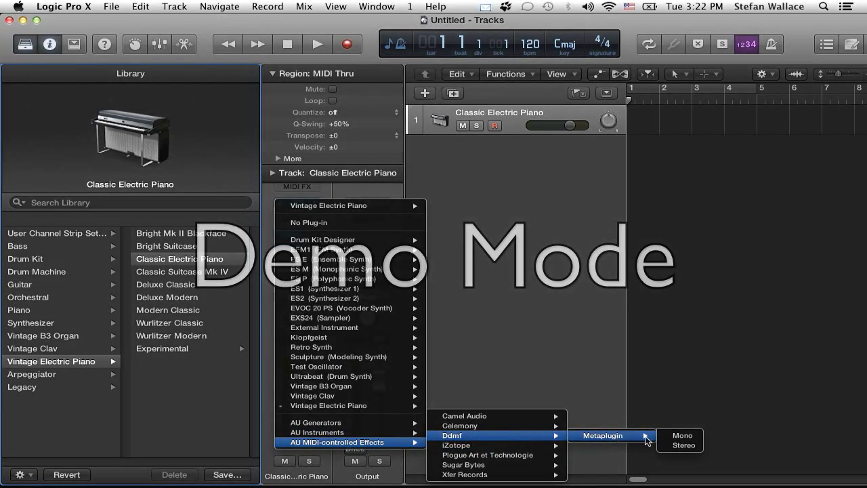
{"action": "left_click", "coordinate": [683, 445]}
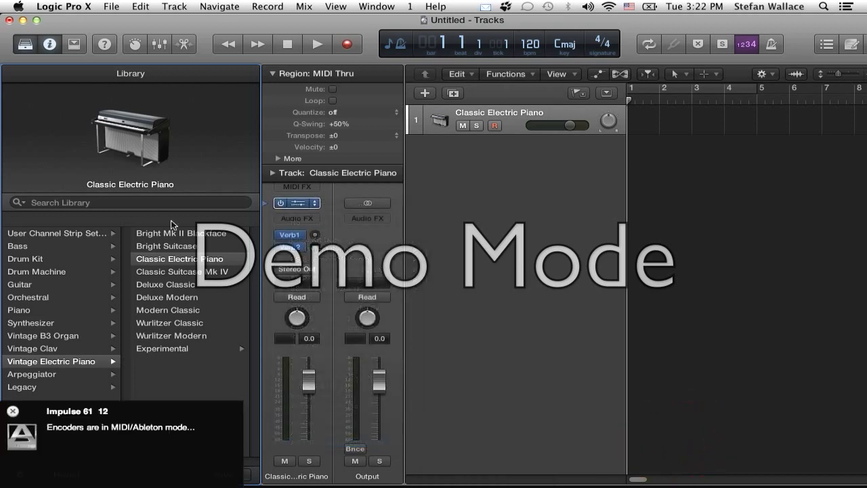
Add the jBridgeM-bridged Massive to the Metaplugin graph and wire it from Midi Input to both Audio Output channels.
{"action": "right_click", "coordinate": [163, 216]}
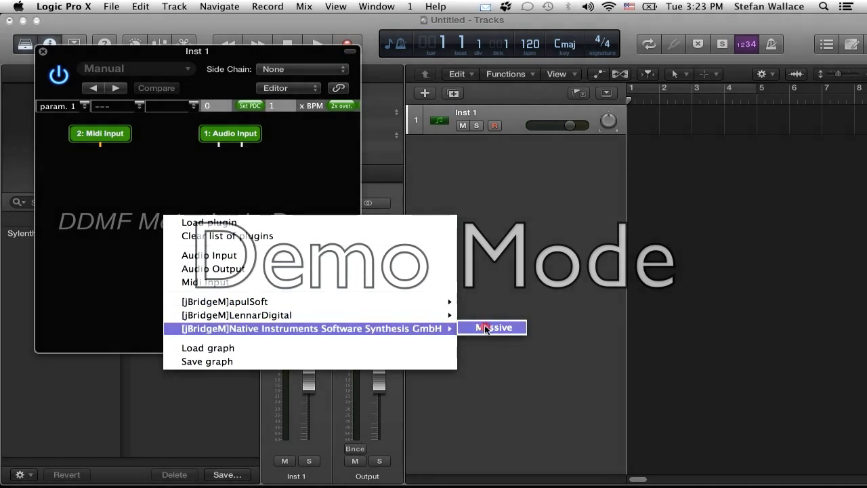
{"action": "left_click", "coordinate": [483, 327]}
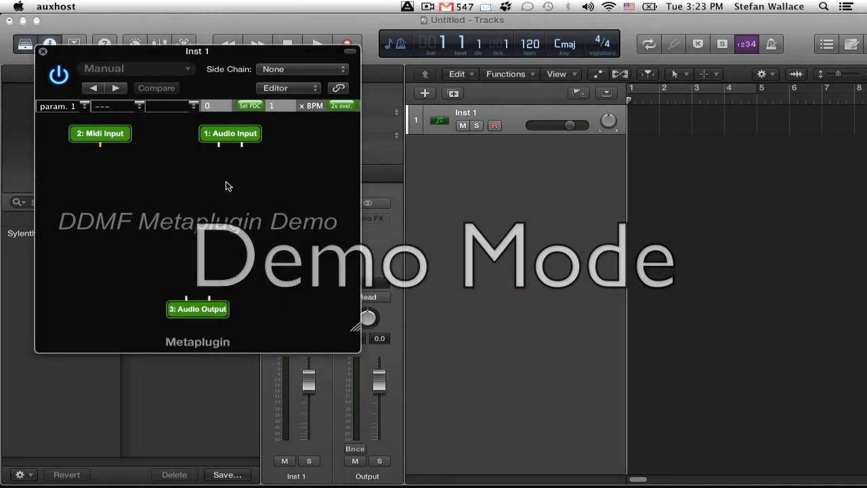
{"action": "left_click_drag", "start_coordinate": [100, 144], "coordinate": [186, 298]}
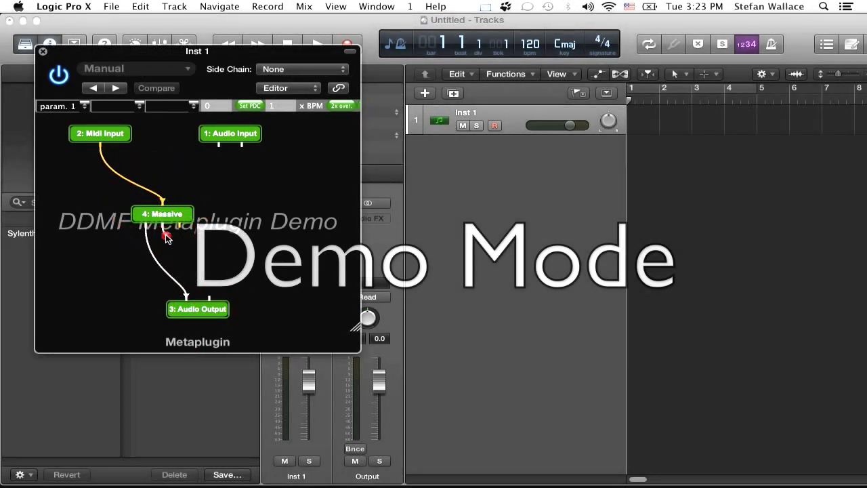
{"action": "left_click_drag", "start_coordinate": [167, 238], "coordinate": [208, 298]}
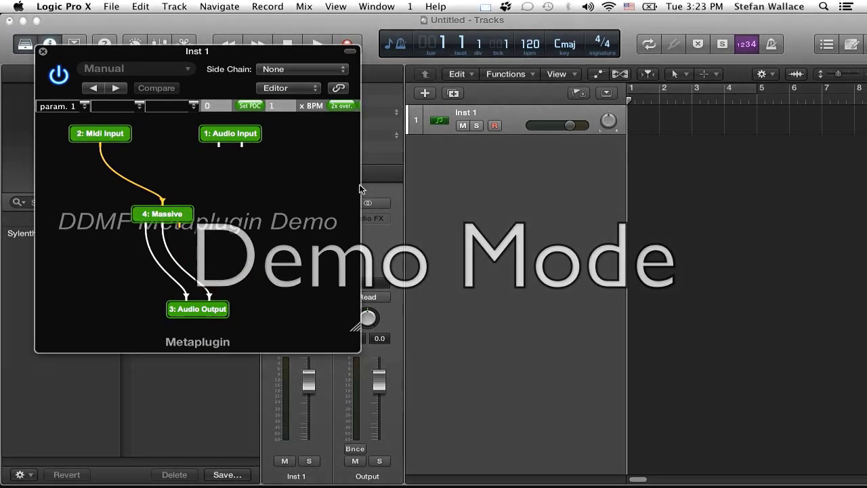
Open Massive's bridged interface, move the jBridgeM settings window aside, and bring the synth window to the front.
{"action": "double_click", "coordinate": [144, 215]}
{"action": "left_click", "coordinate": [542, 191]}
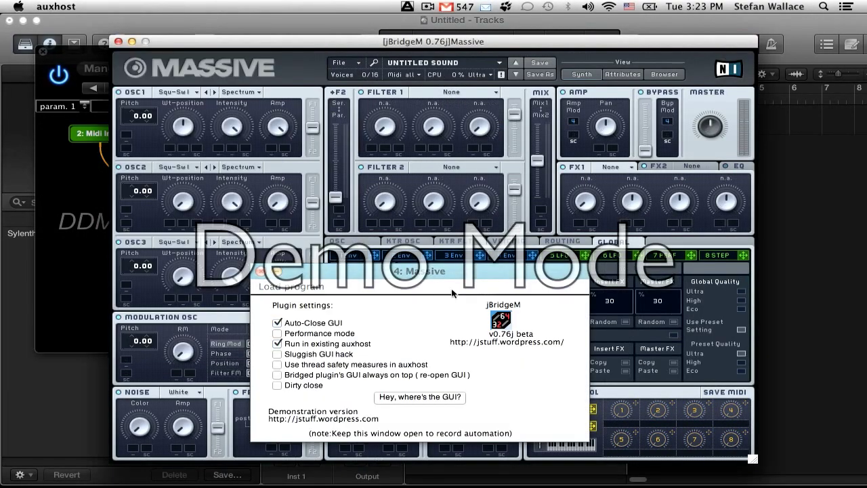
{"action": "left_click_drag", "start_coordinate": [430, 277], "coordinate": [609, 276]}
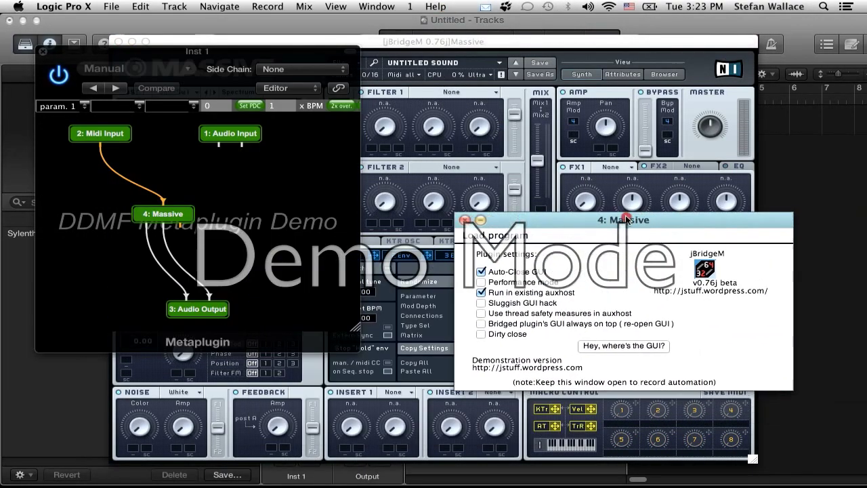
{"action": "left_click", "coordinate": [459, 40]}
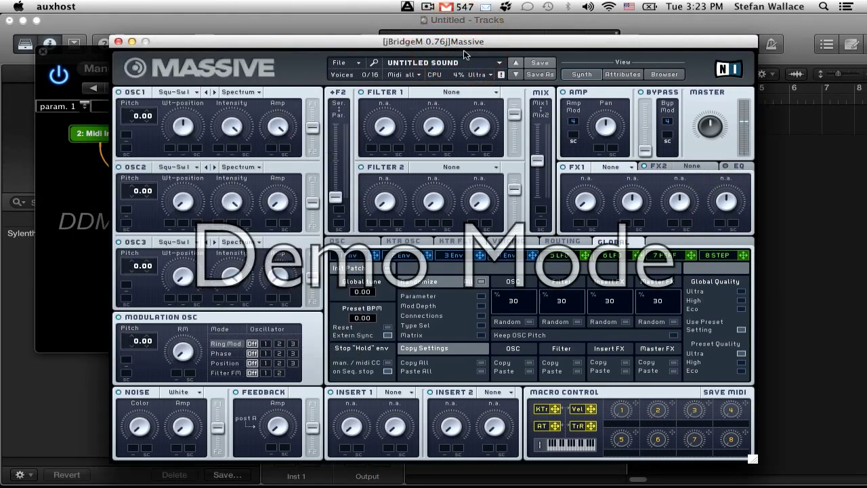
Load the 2013DubstefLead.ksd sound into Massive and show its 5 LFO settings.
{"action": "left_click", "coordinate": [359, 63]}
{"action": "left_click", "coordinate": [345, 66]}
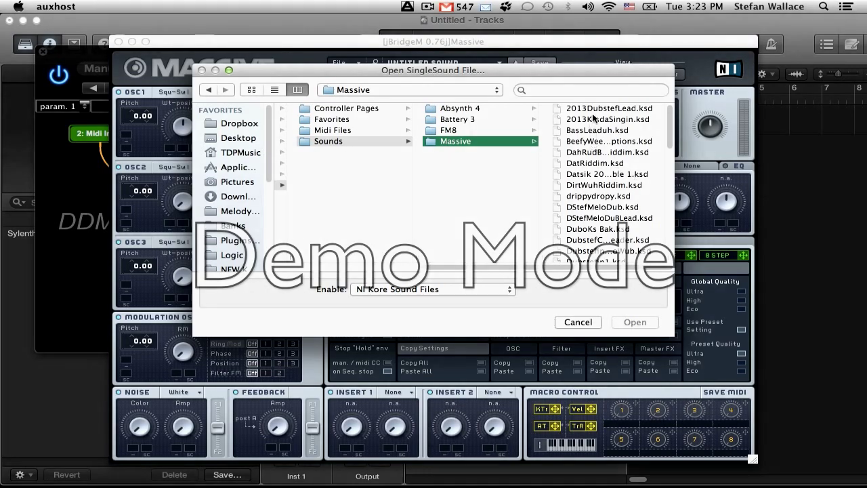
{"action": "left_click", "coordinate": [594, 108]}
{"action": "left_click", "coordinate": [634, 321]}
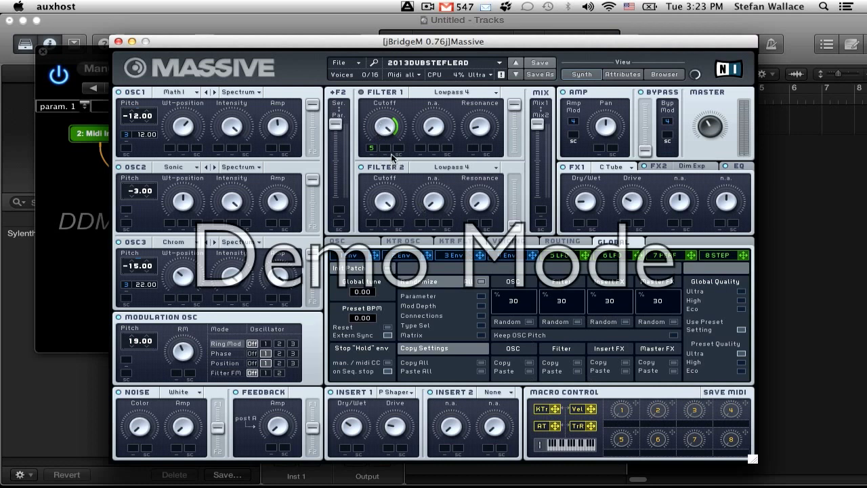
{"action": "left_click", "coordinate": [559, 258]}
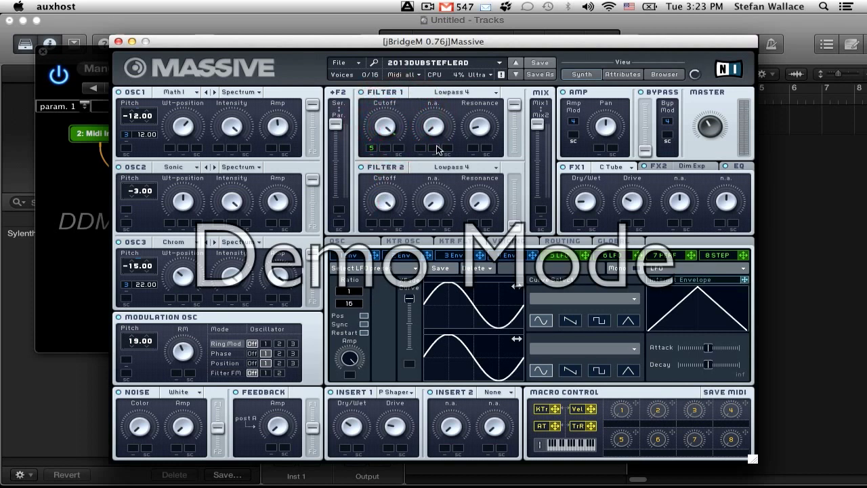
Close the Massive and Metaplugin windows and fit the Logic project window to the display.
{"action": "left_click", "coordinate": [119, 43]}
{"action": "left_click", "coordinate": [43, 51]}
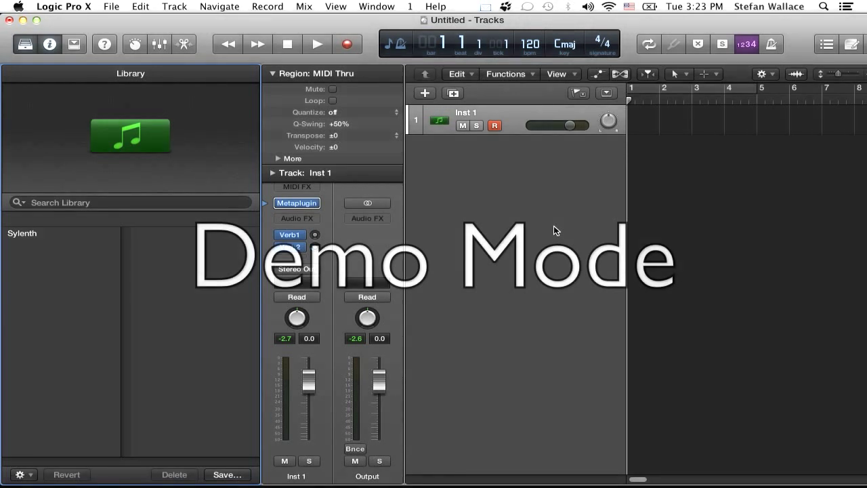
{"action": "left_click", "coordinate": [36, 20]}
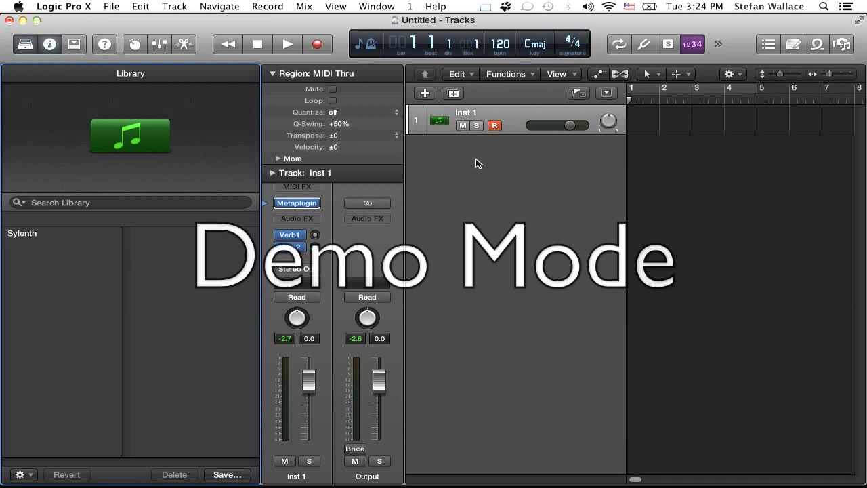
{"action": "left_click", "coordinate": [485, 223]}
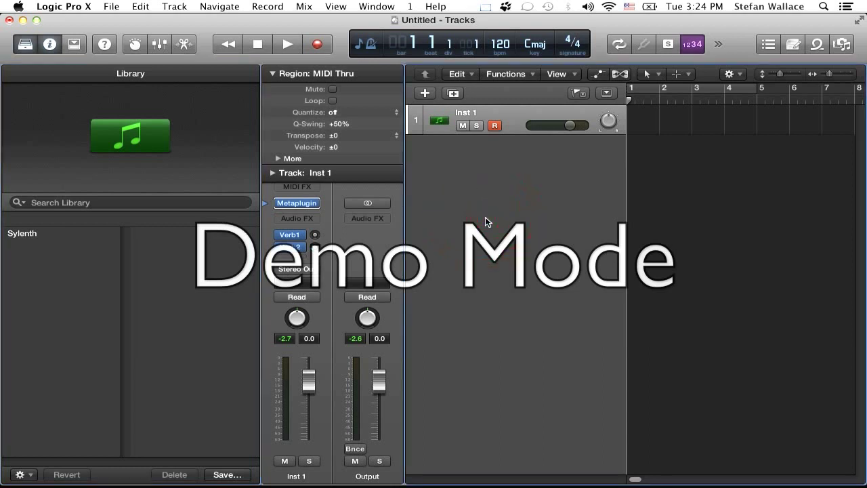